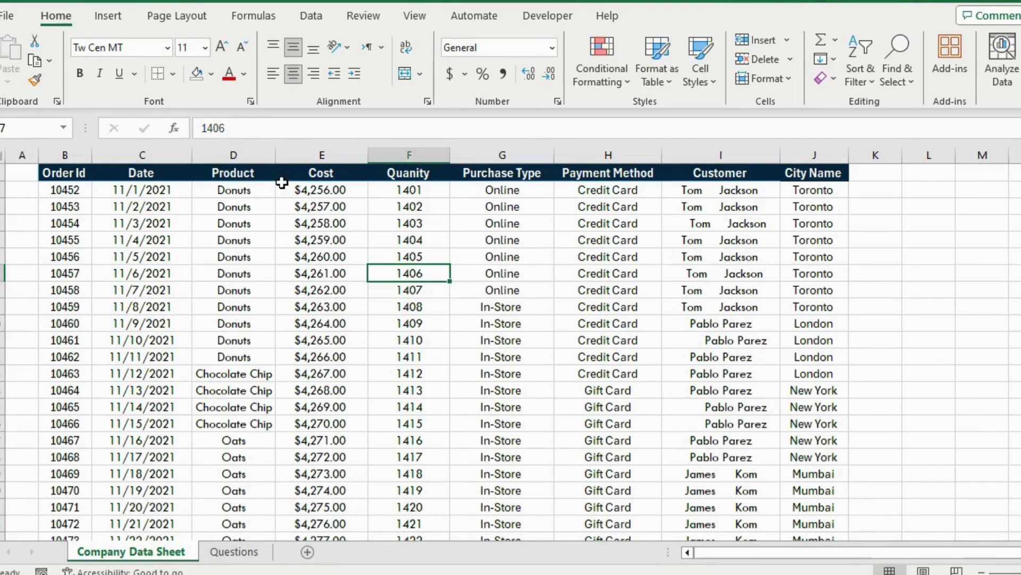
- Select a cell inside the sales data and start converting the range to a table with Ctrl+T
click(258, 155)
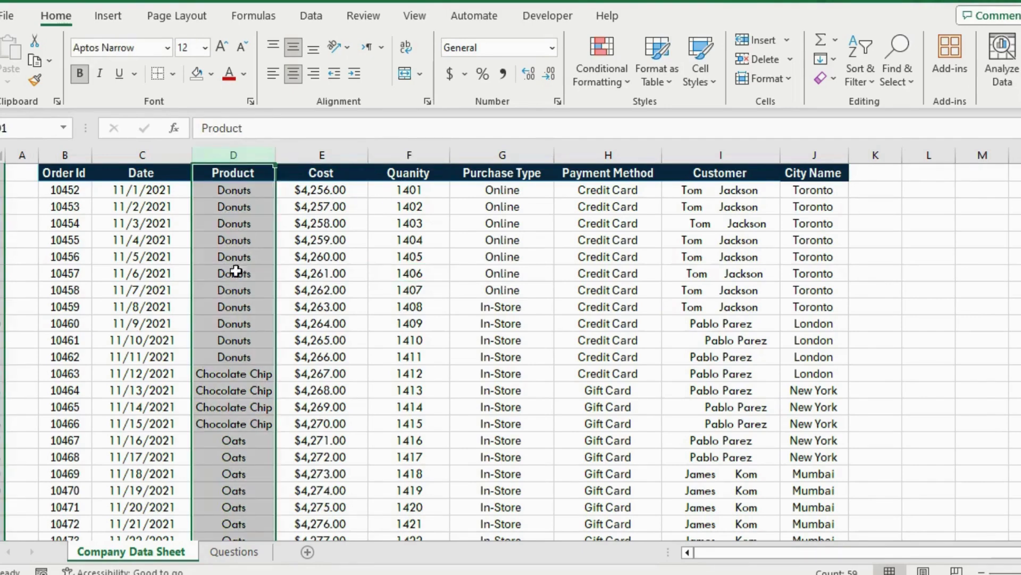
click(543, 290)
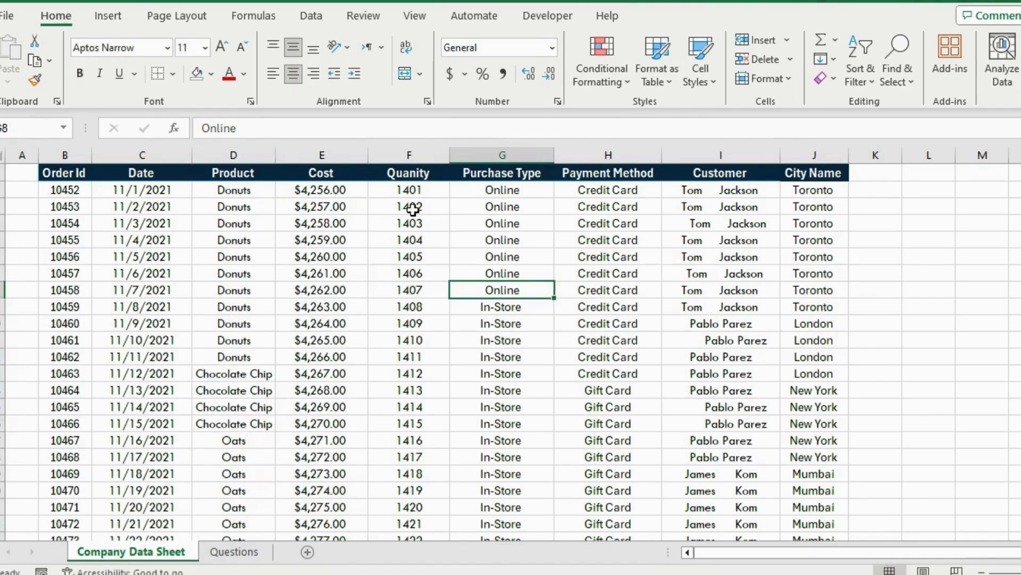
key(ctrl+t)
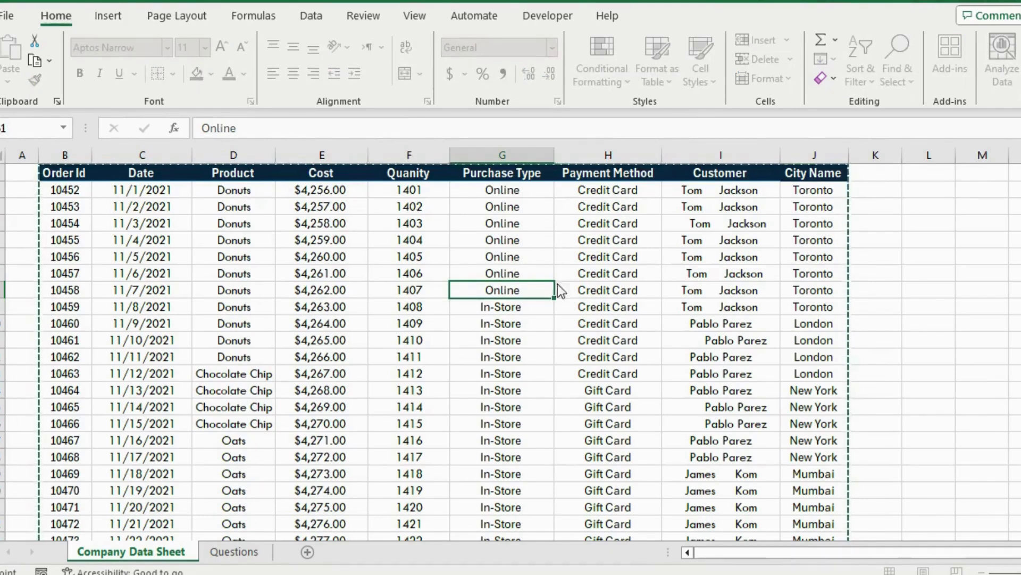
- Confirm the table creation and select the Customer column
key(Return)
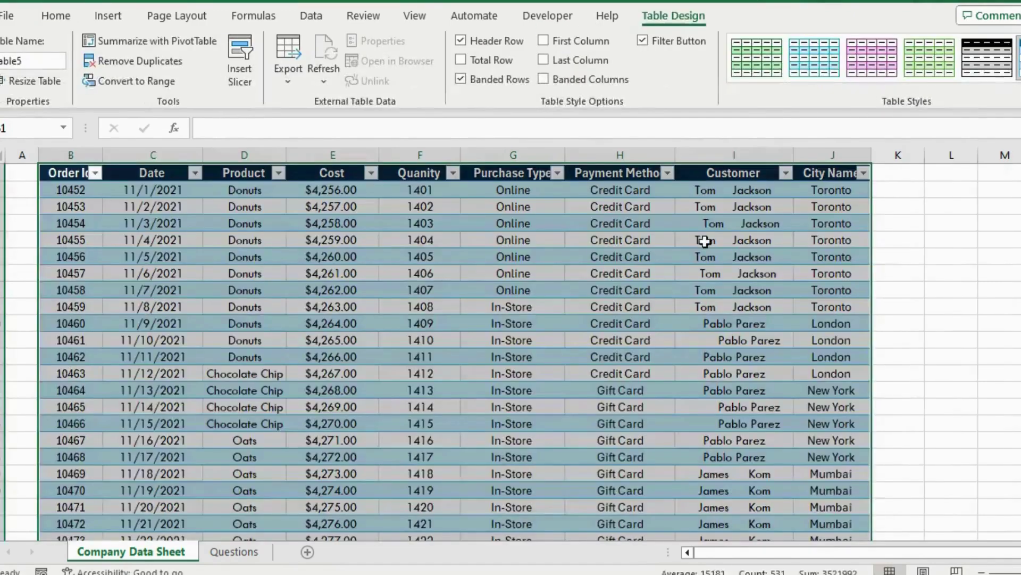
click(701, 239)
click(770, 149)
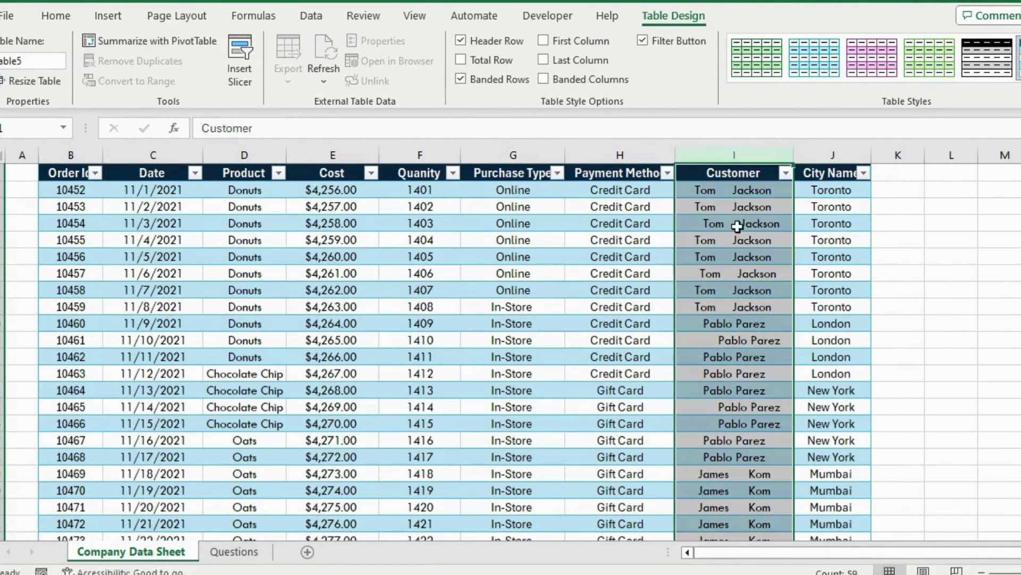
- Enter a TRIM formula on the Customer column in K2 and widen the new column
click(905, 191)
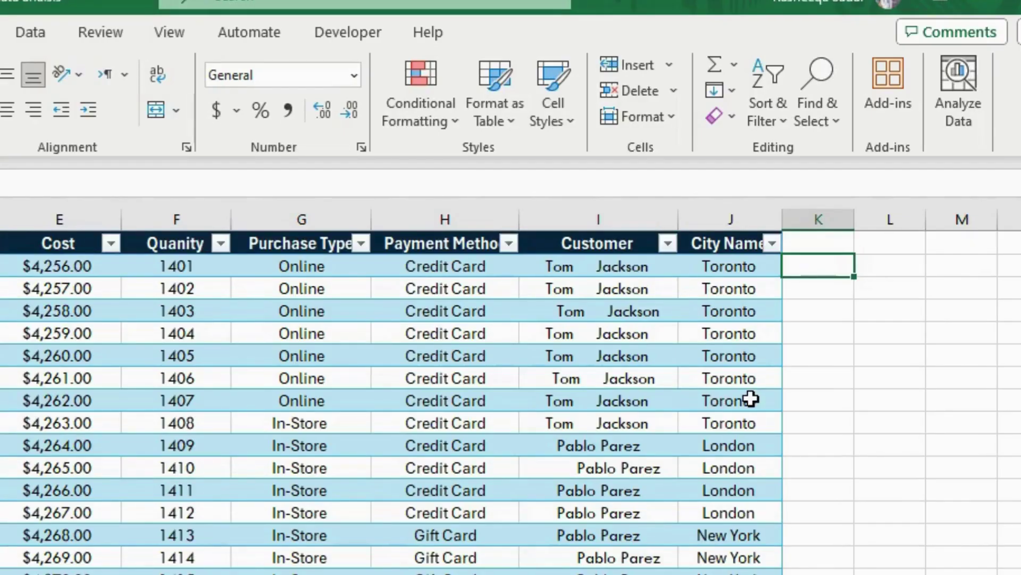
text(=trim()
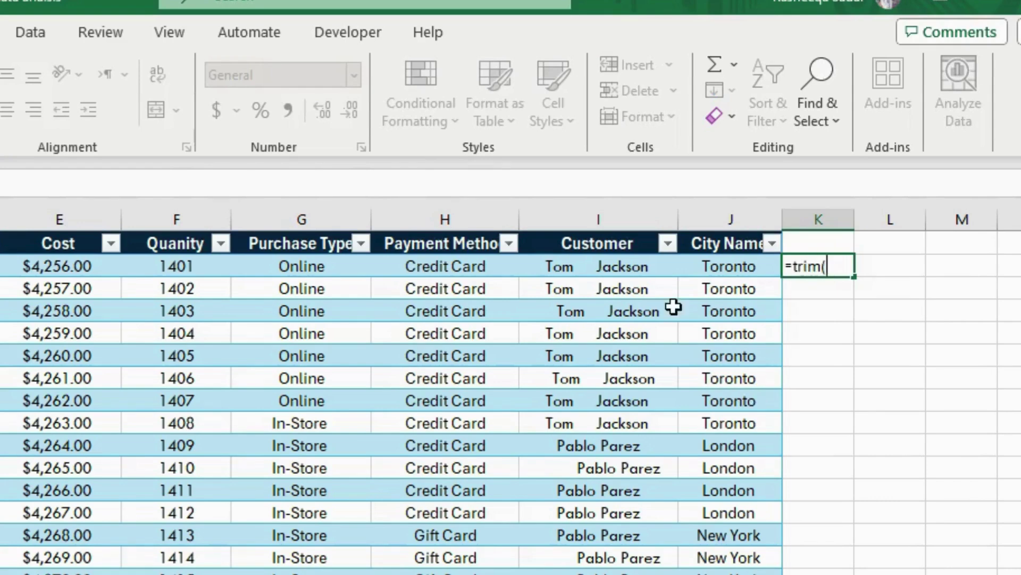
click(583, 218)
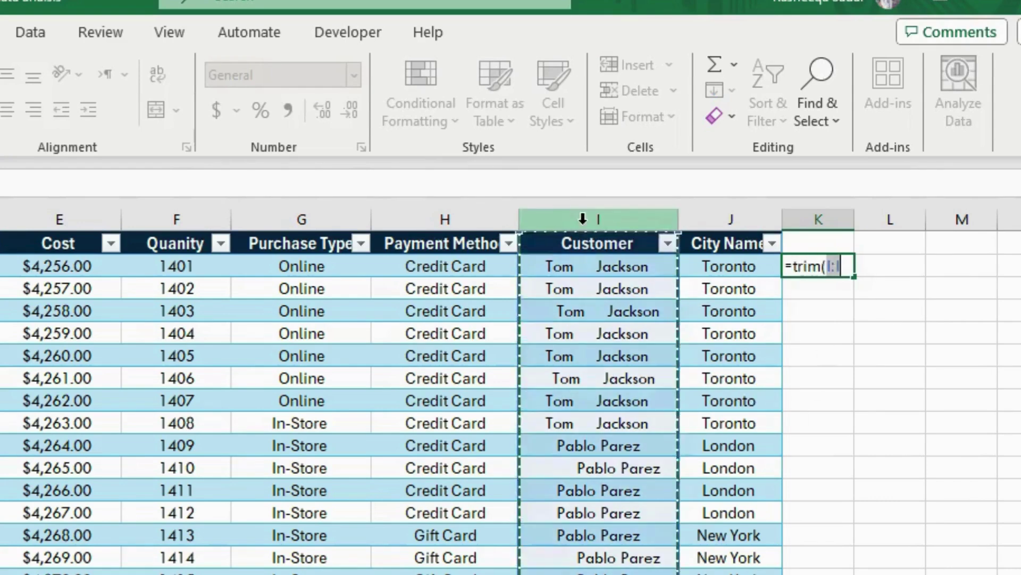
key(Return)
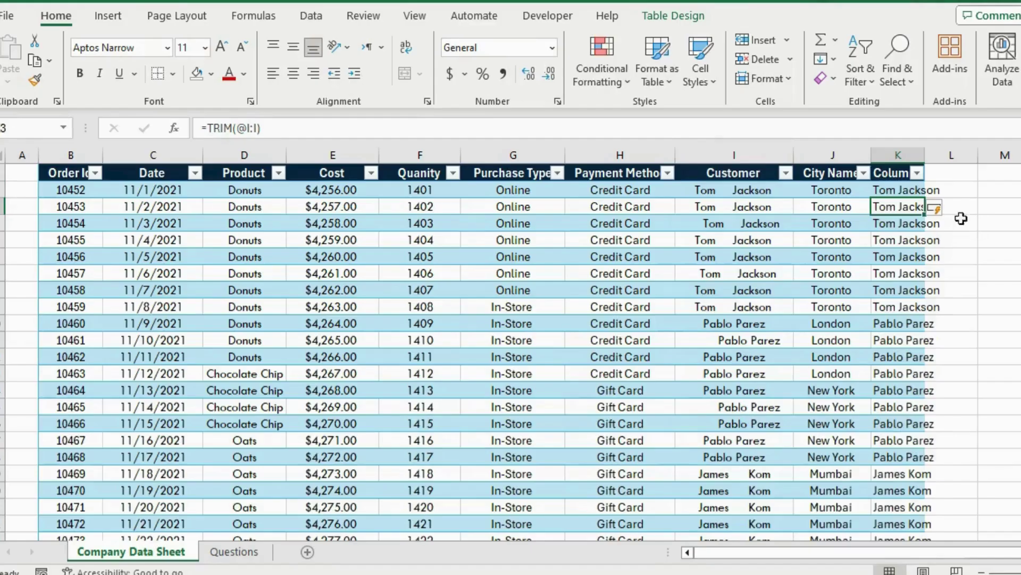
drag(926, 155, 965, 154)
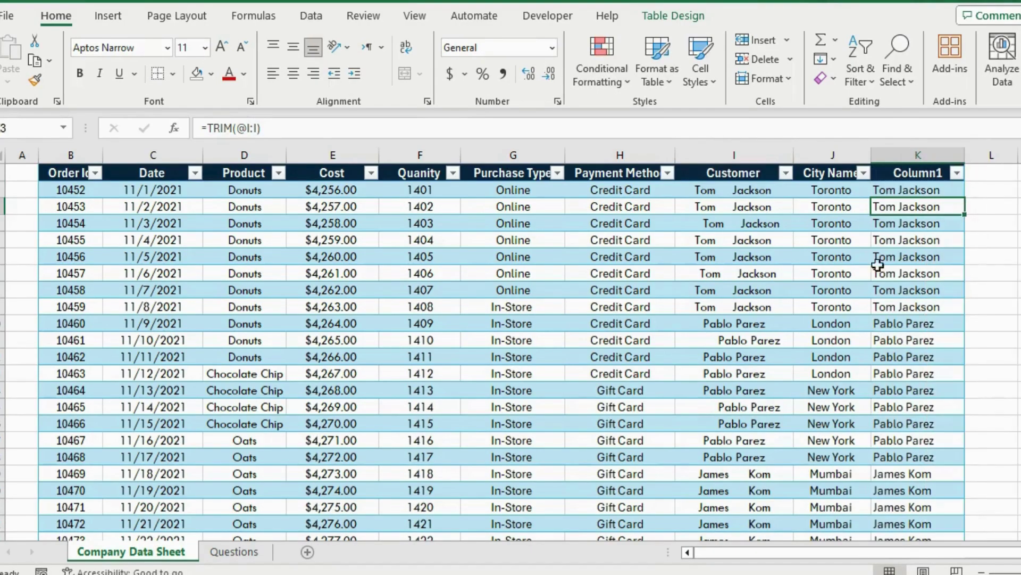
- Copy the trimmed customer names and paste them back as plain values
click(900, 189)
key(ctrl+shift+Down)
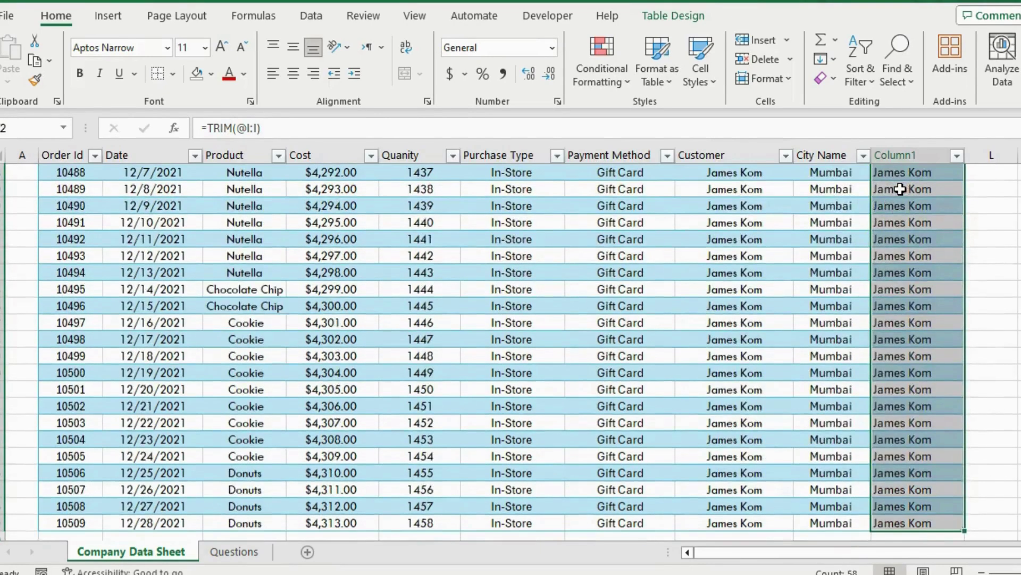
key(ctrl+c)
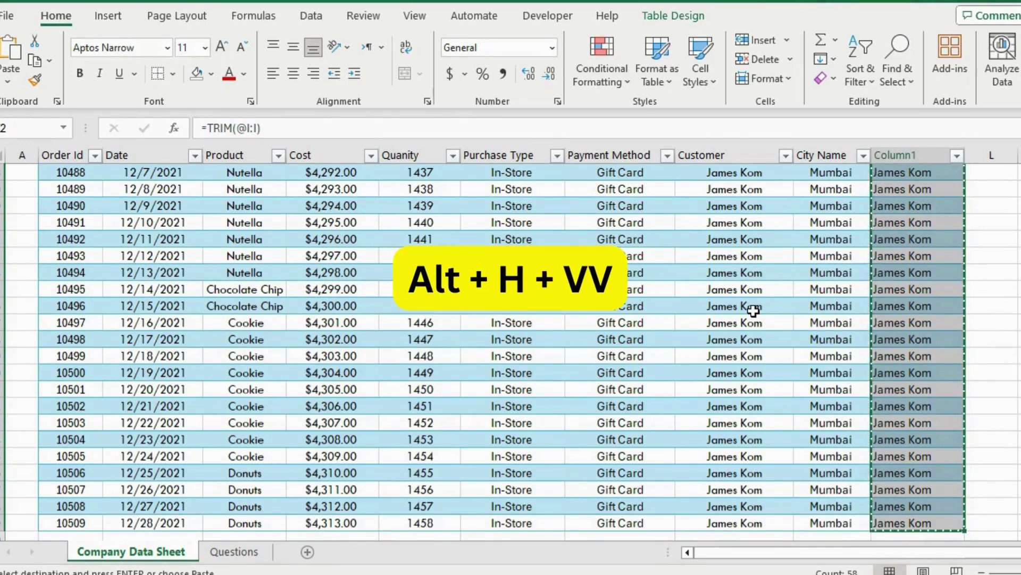
key(alt+h)
key(v)
key(v)
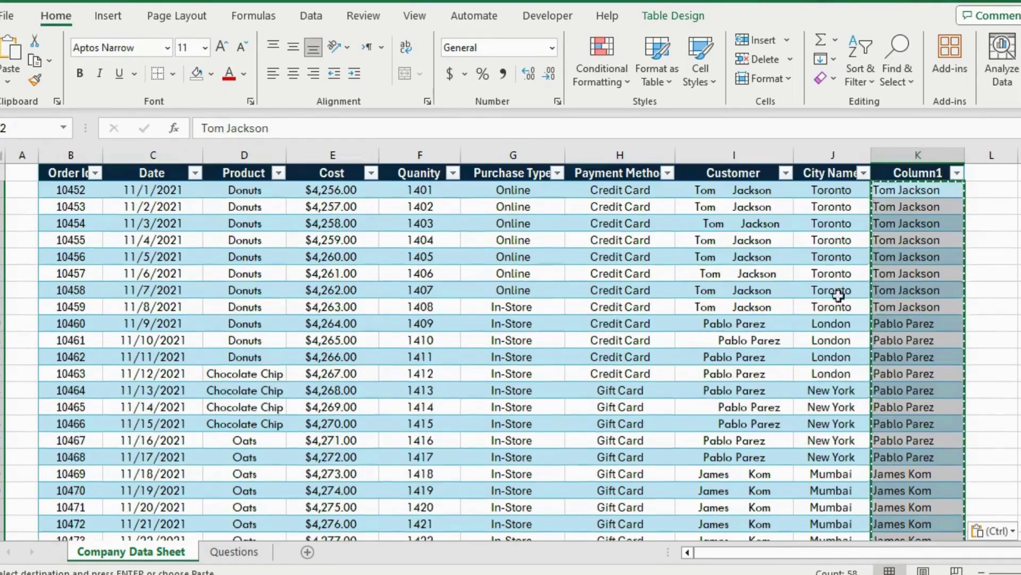
click(809, 256)
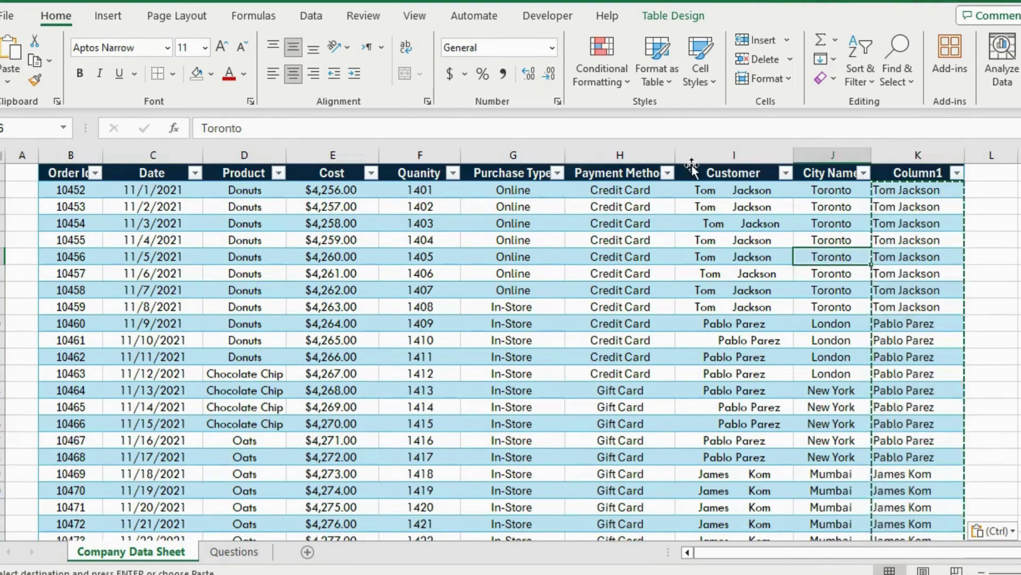
- Delete the original Customer column from the table
click(749, 156)
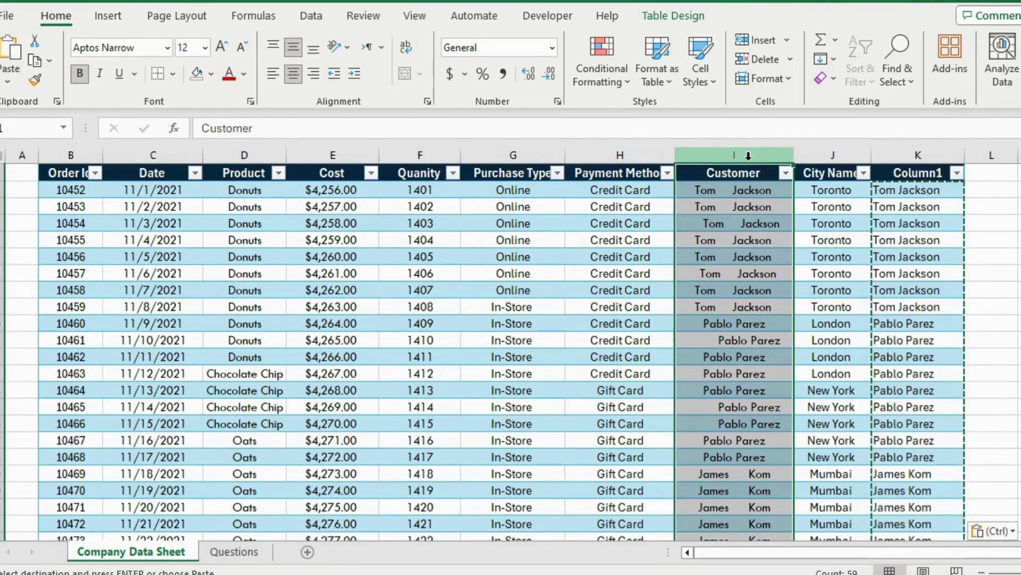
key(ctrl+minus)
click(827, 236)
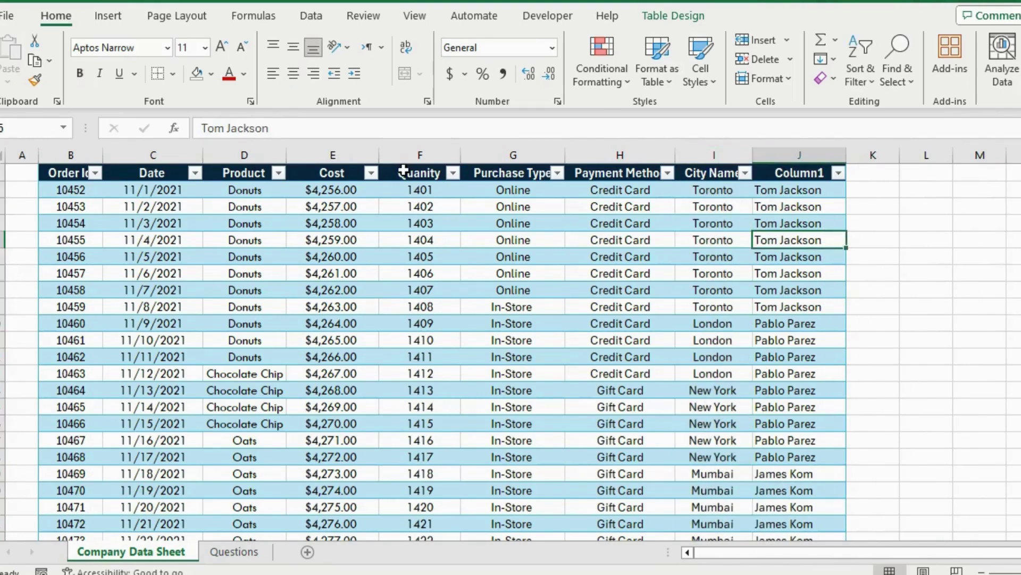
- Review the Cost values and select the empty cell K2
click(341, 193)
click(334, 239)
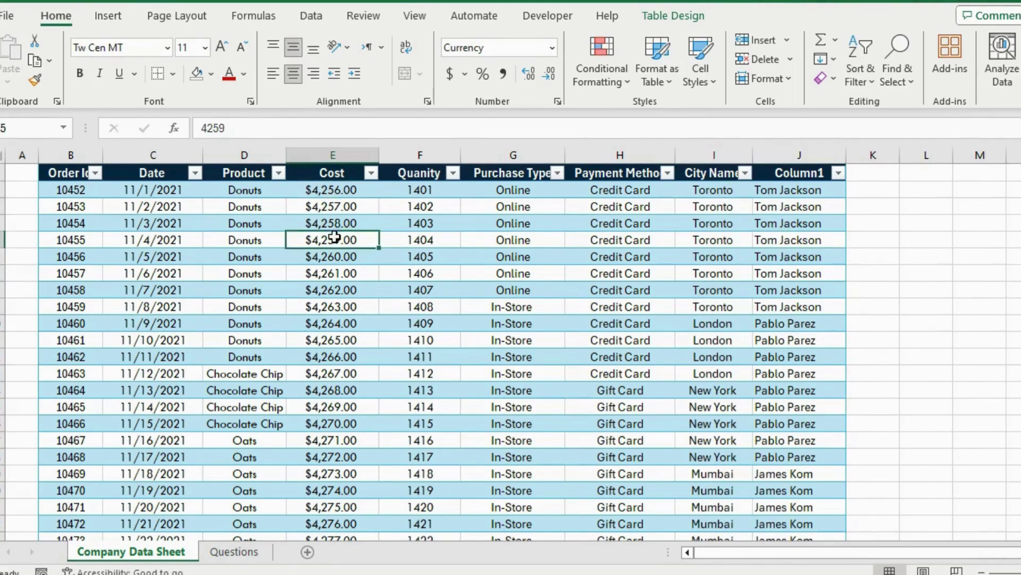
click(327, 326)
click(332, 407)
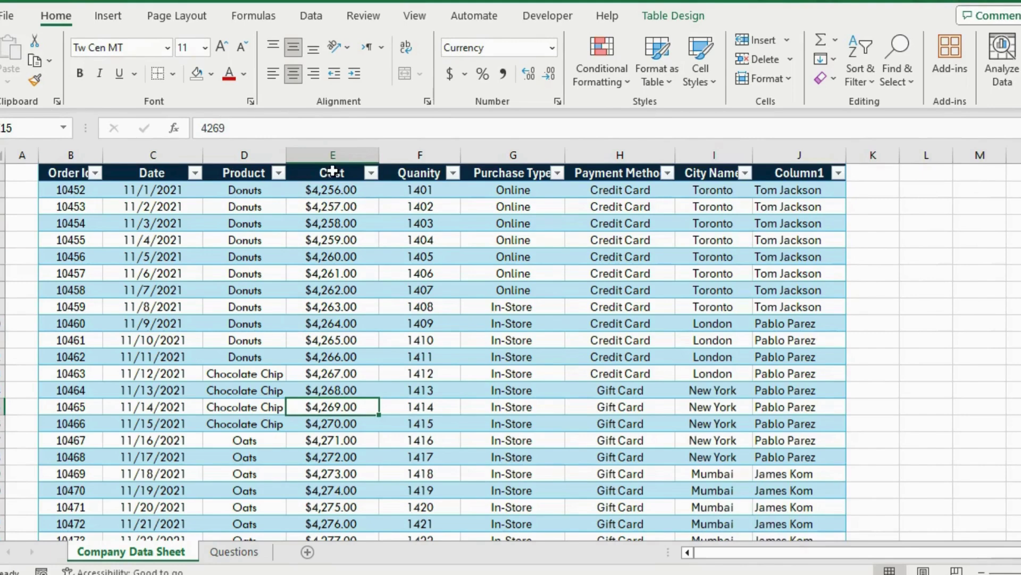
click(870, 189)
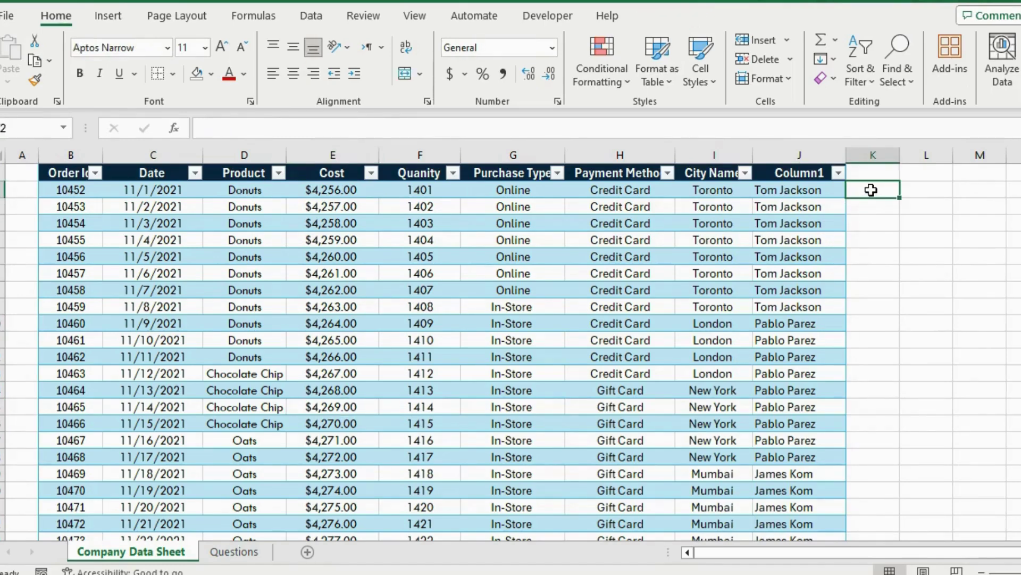
- Enter =ROUNDUP([@[Cost ]],0) in K2 to round every Cost up to a whole number
text(=)
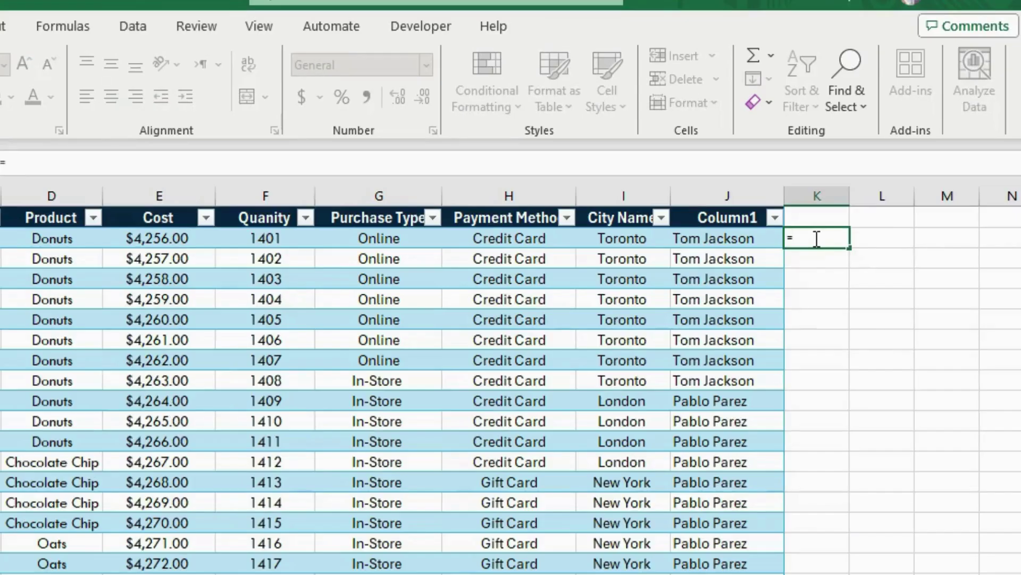
text(roundu)
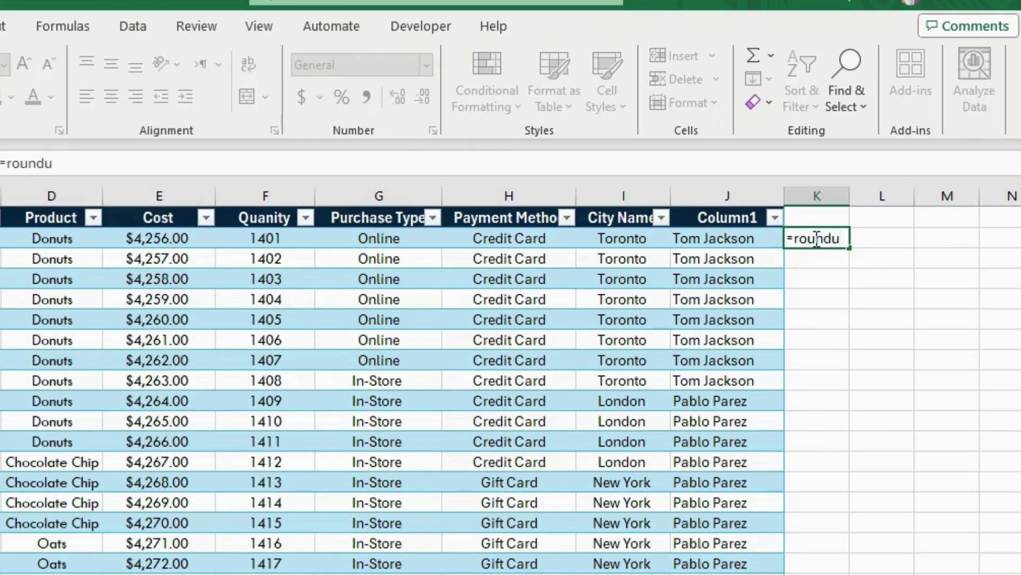
text(p()
click(143, 240)
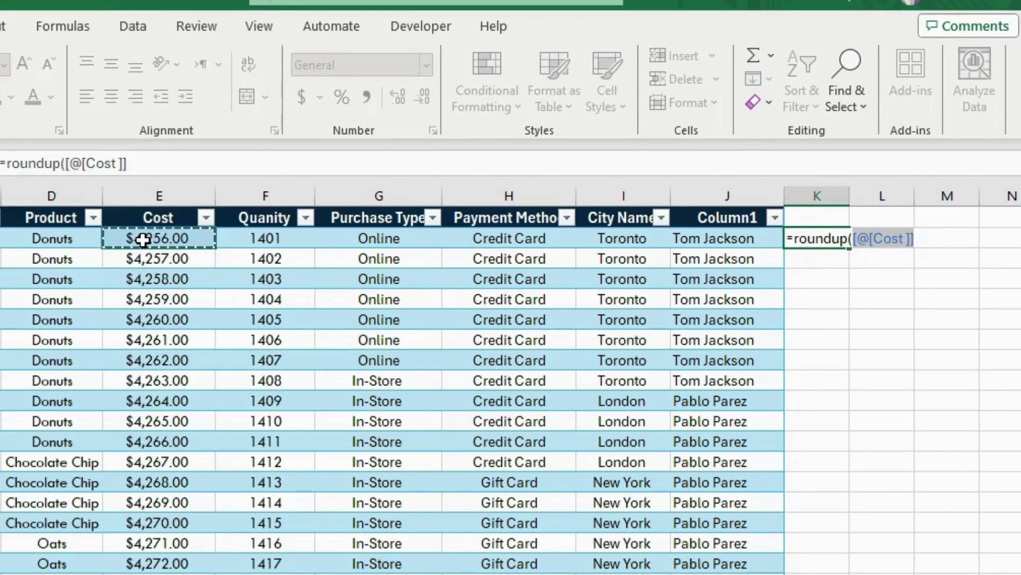
text(,)
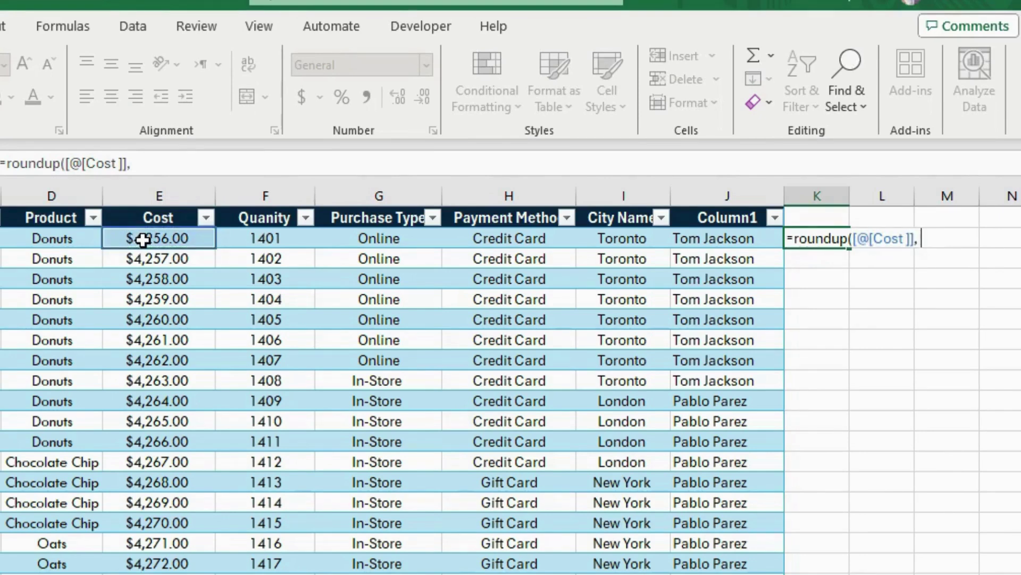
text( 0))
key(Return)
- Name the new column header Cost, which becomes Cost 2, and copy its rounded values
key(Up)
key(Up)
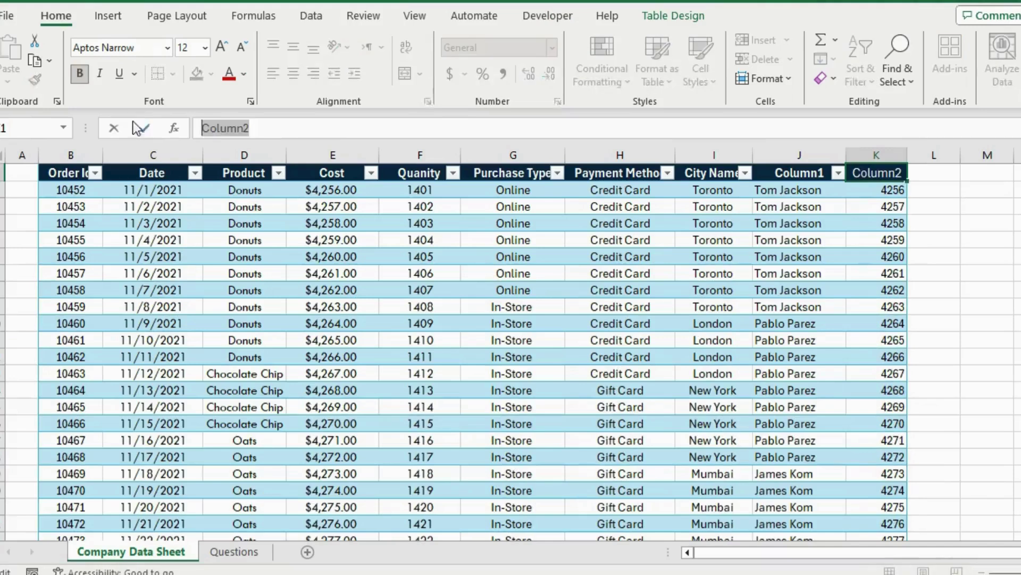
text(Cost)
click(334, 224)
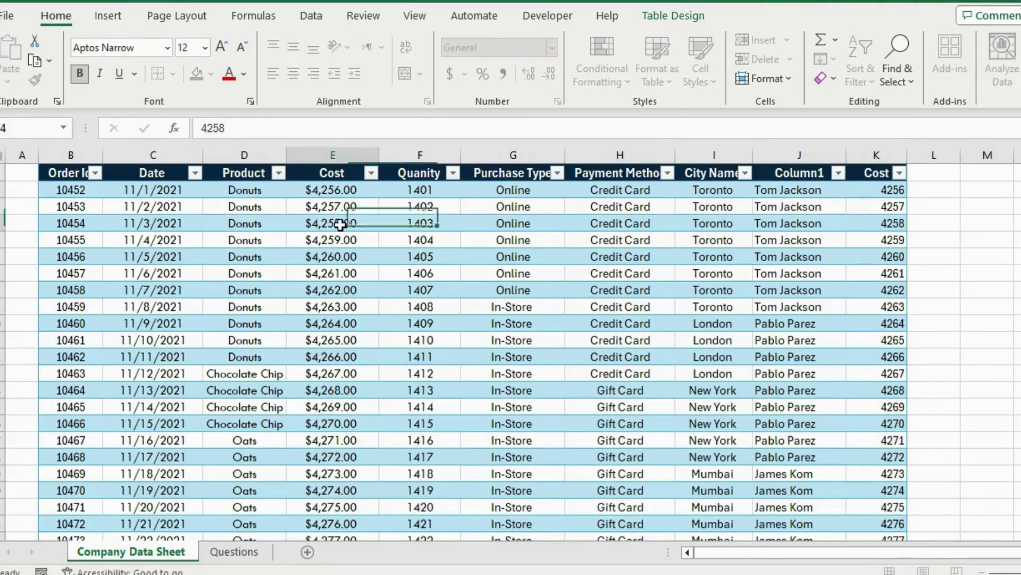
click(878, 189)
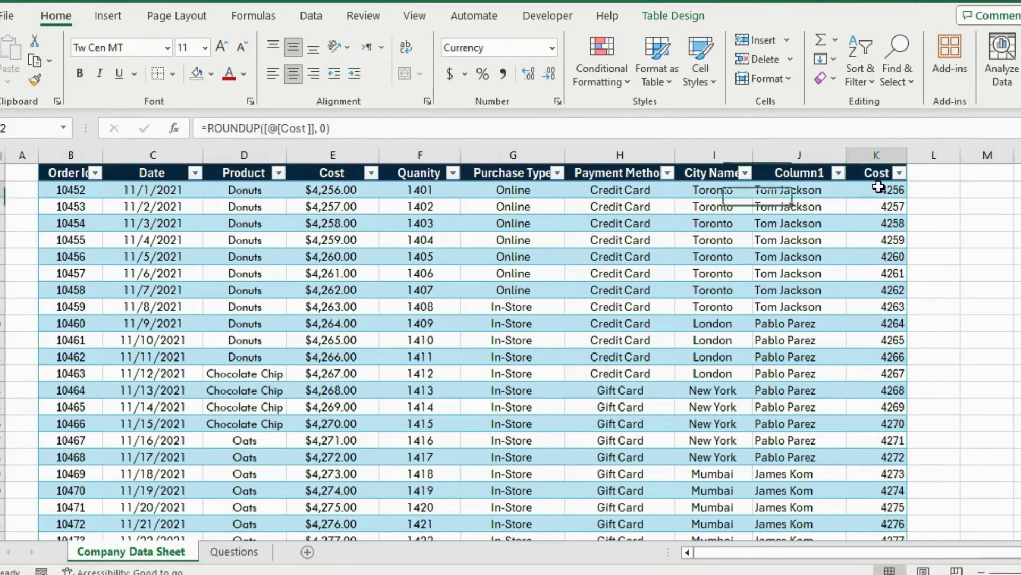
key(ctrl+shift+Down)
key(ctrl+c)
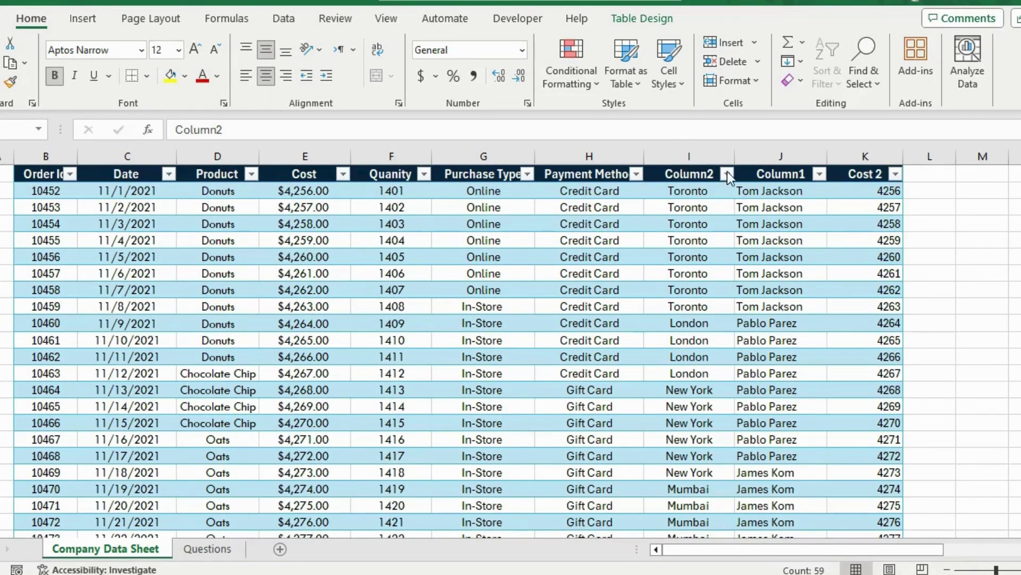
- Convert the city column to the Geography data type
click(669, 155)
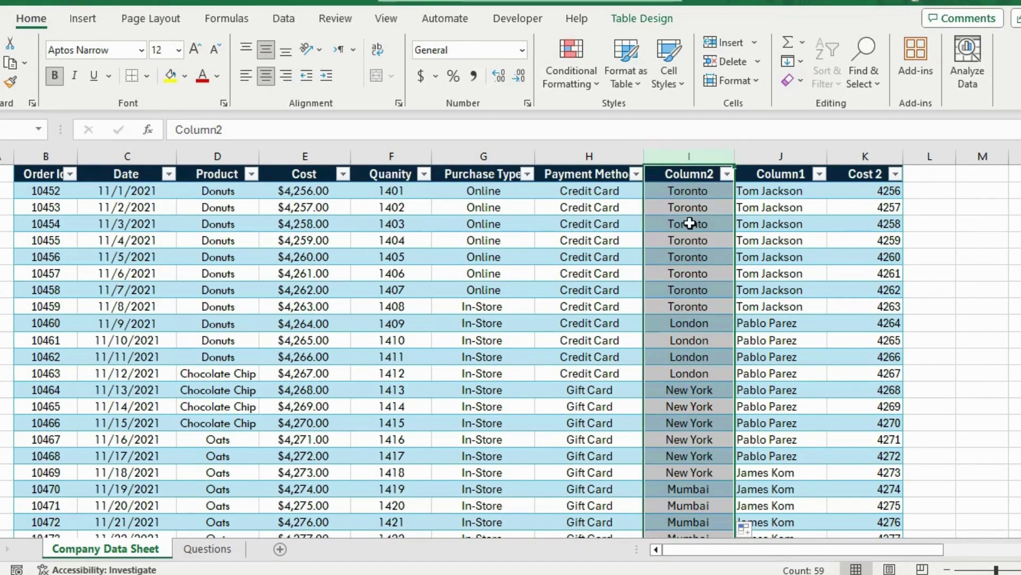
click(686, 256)
mouse_move(686, 257)
mouse_down()
mouse_move(677, 194)
mouse_move(685, 257)
mouse_up()
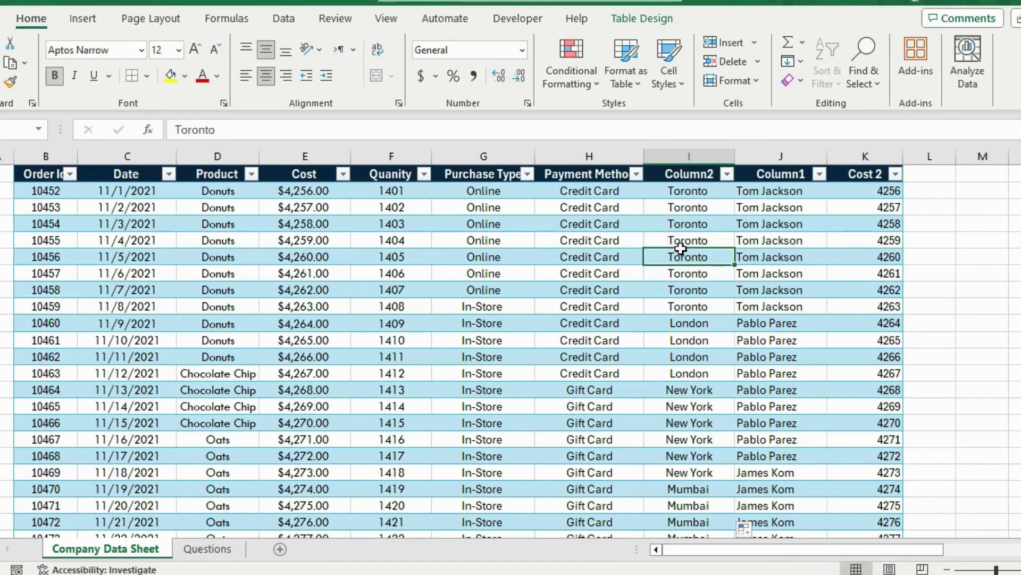
click(676, 204)
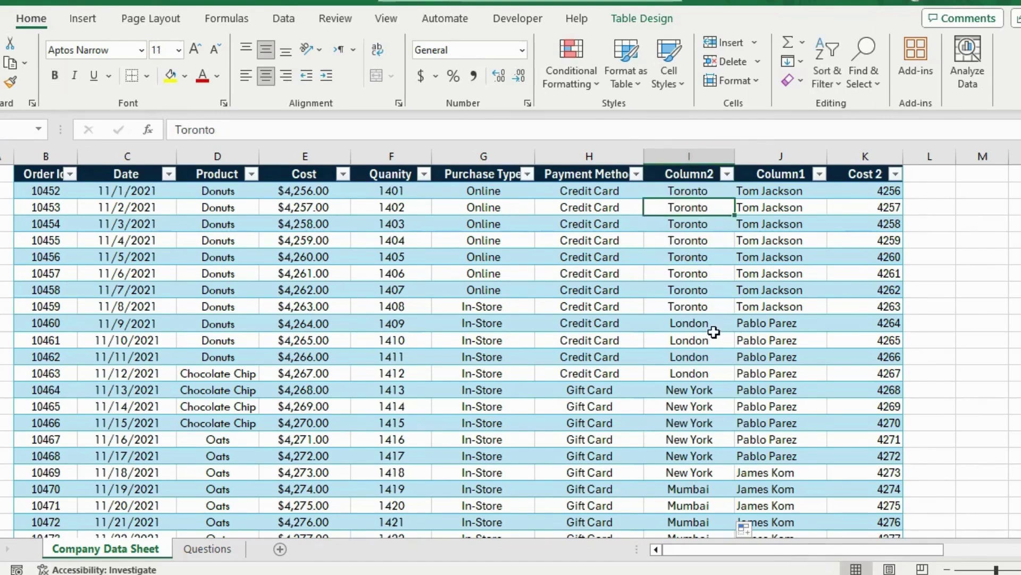
click(285, 19)
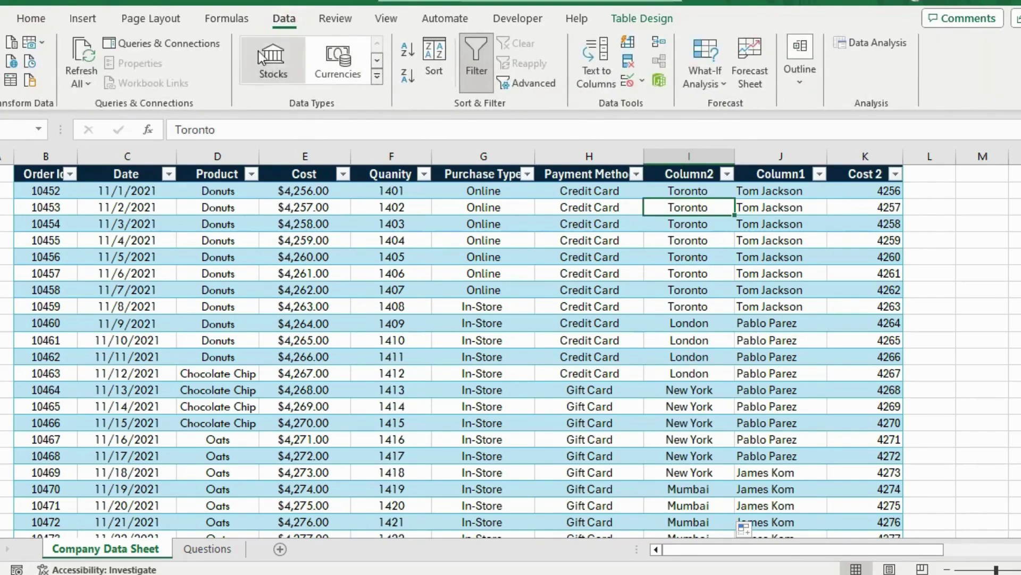
click(378, 80)
click(272, 130)
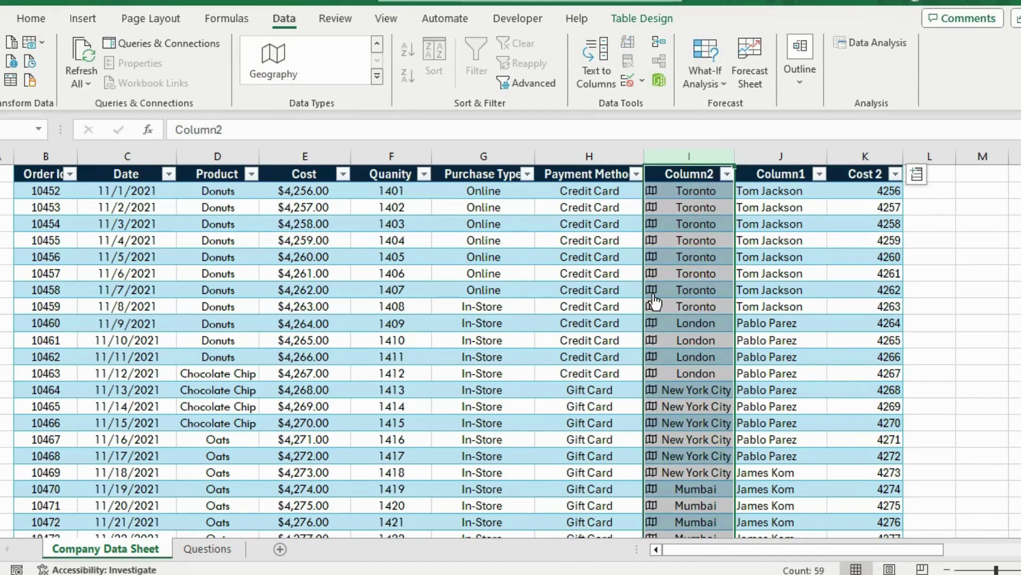
- Insert a Country/region field column from the cities and widen it to fit
click(672, 193)
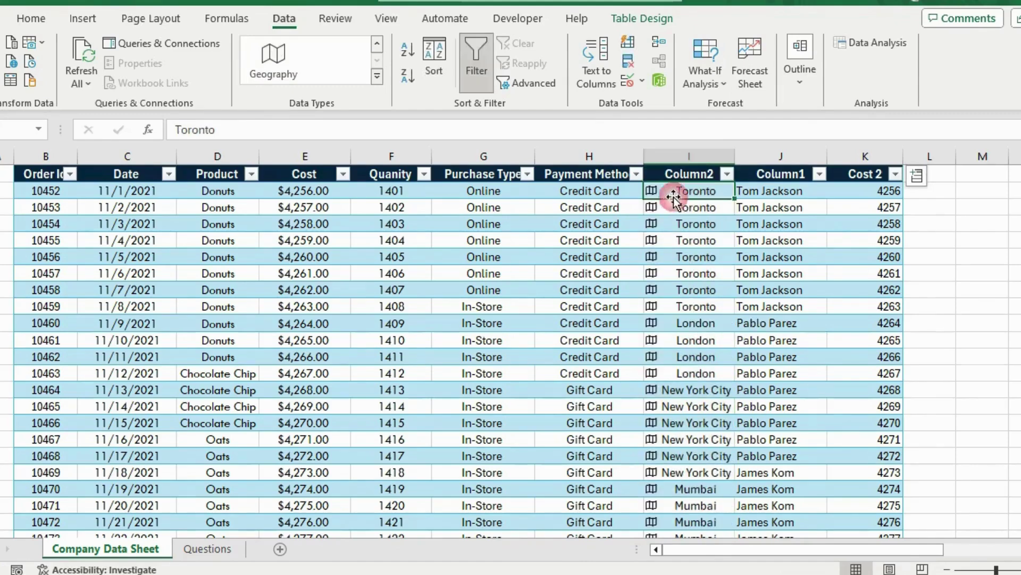
click(918, 179)
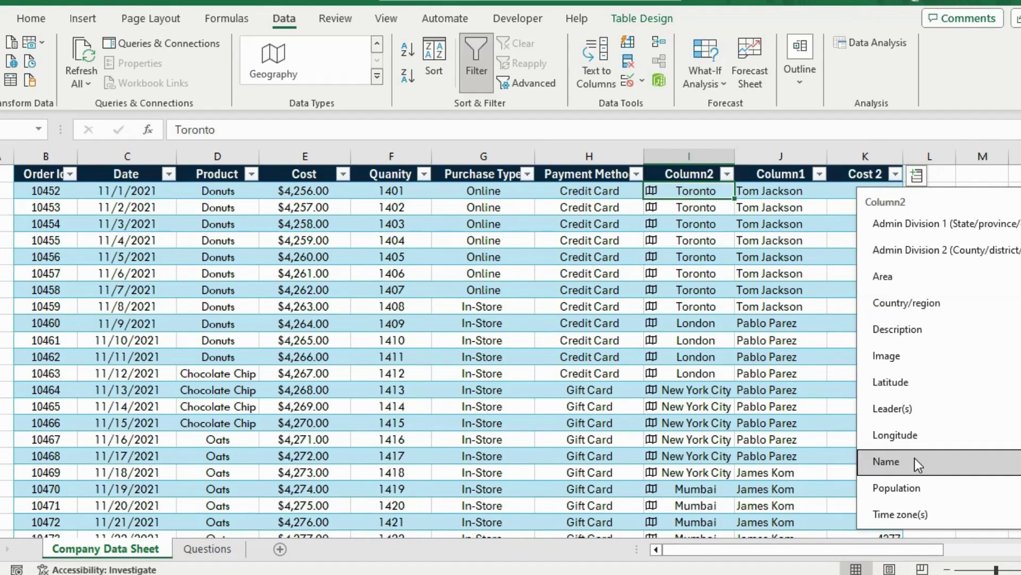
click(893, 313)
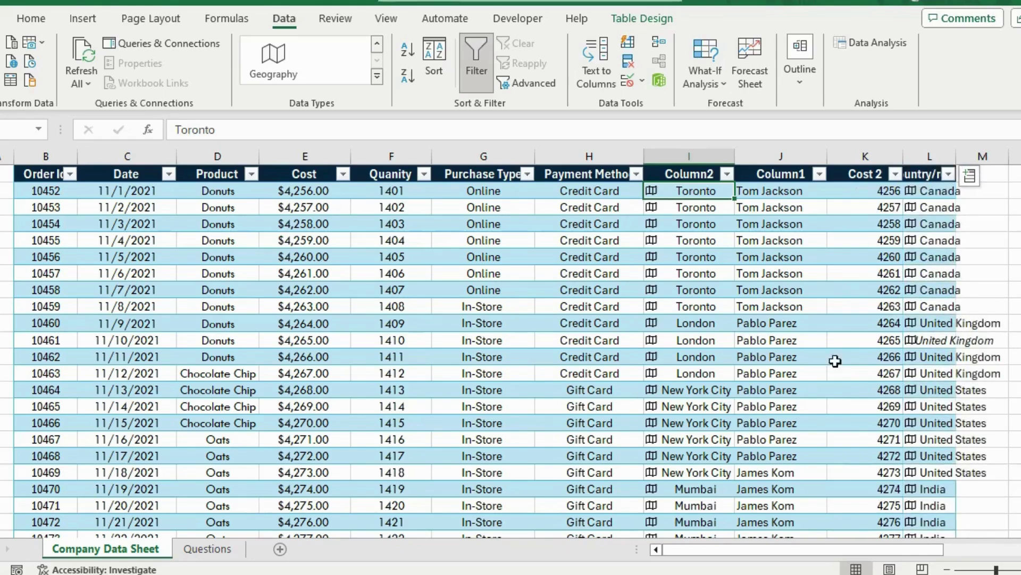
drag(956, 156, 1016, 161)
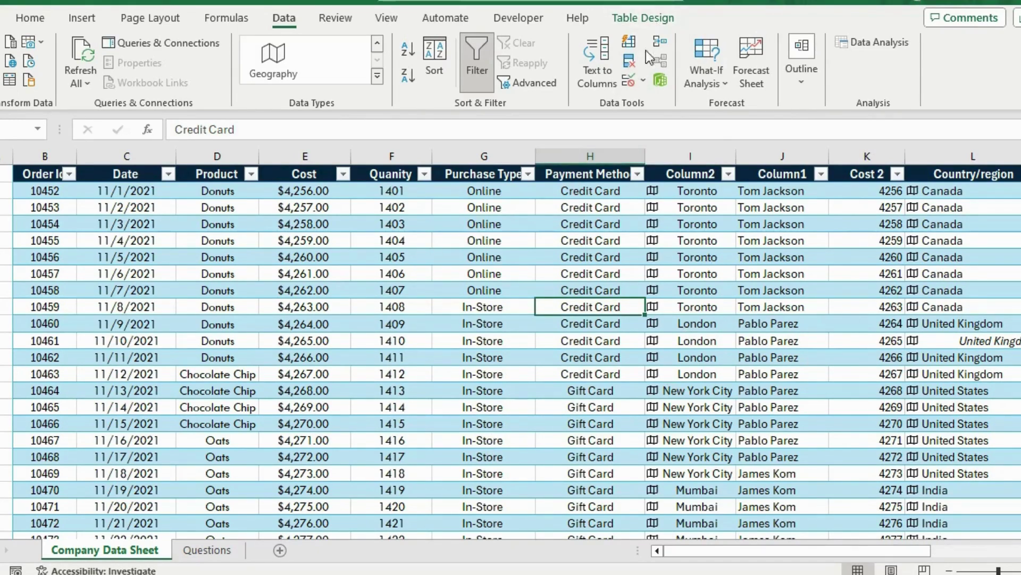
click(630, 64)
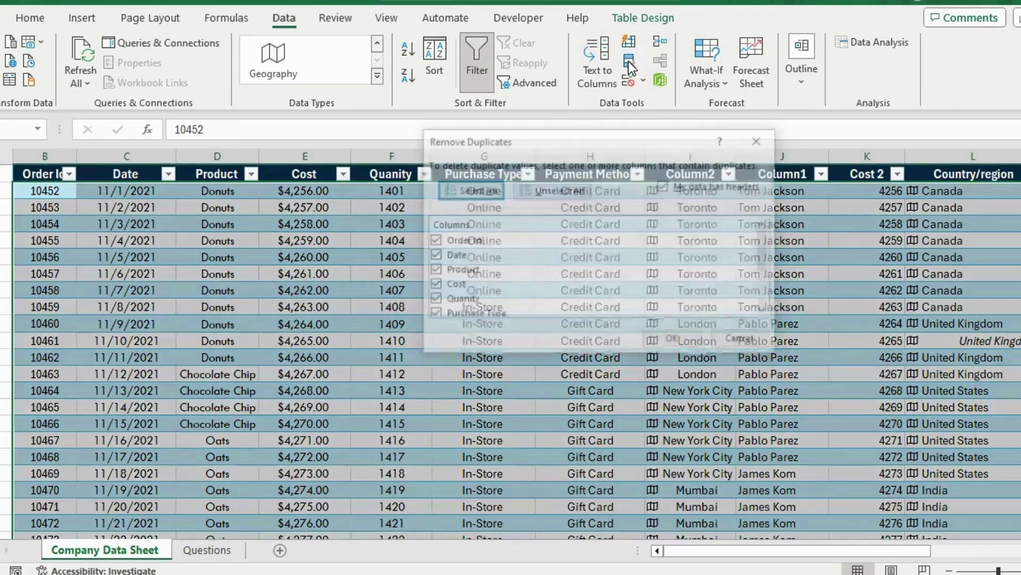
drag(589, 137, 544, 143)
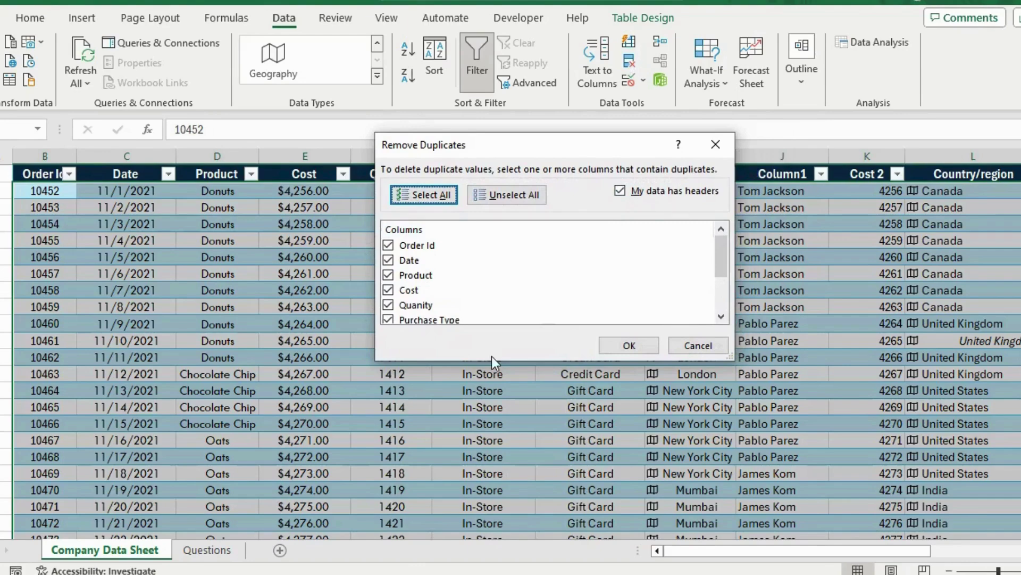
click(611, 341)
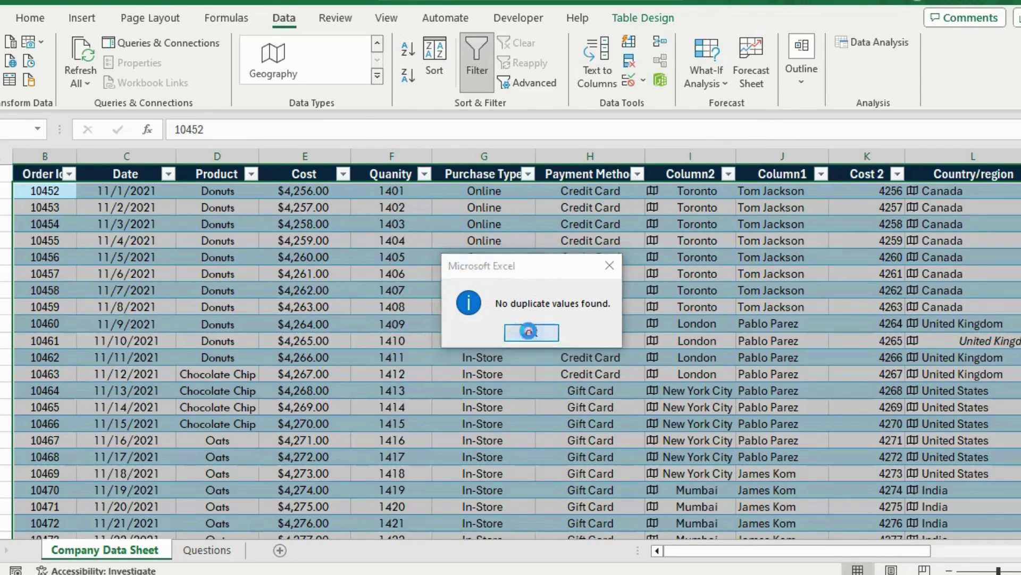
click(532, 333)
click(540, 311)
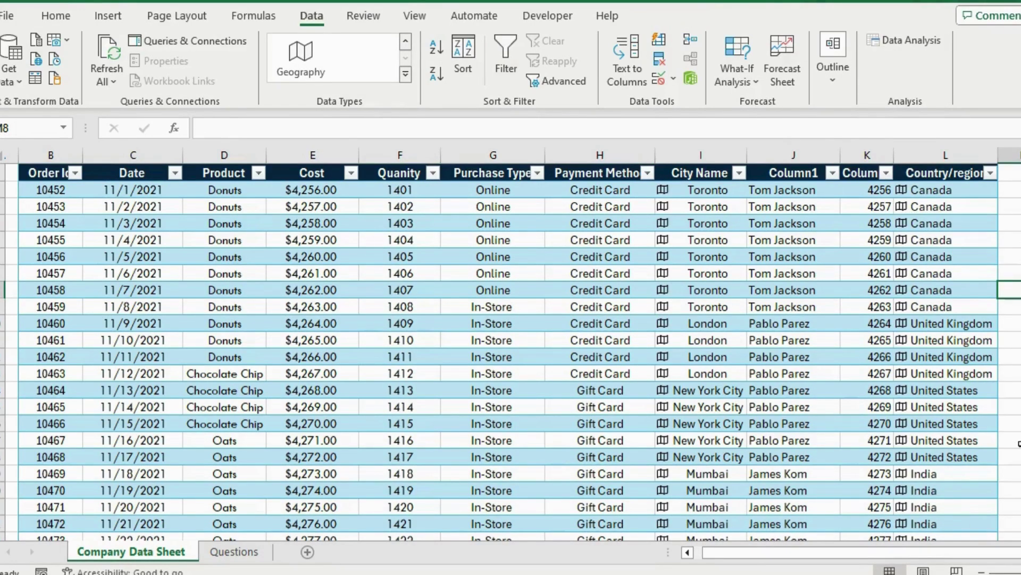
scroll(1019, 444, right, 2)
key(Right)
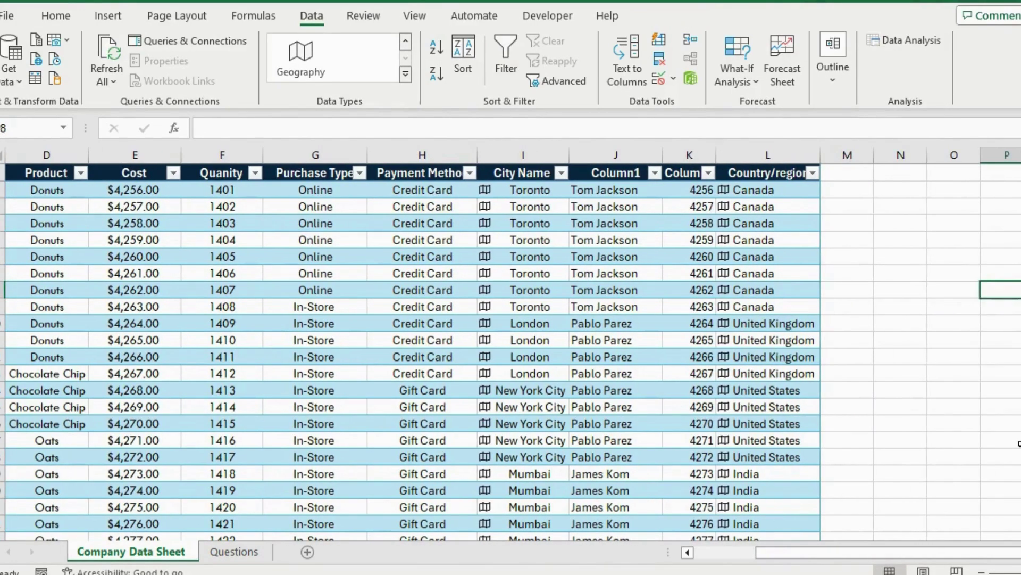
key(Left)
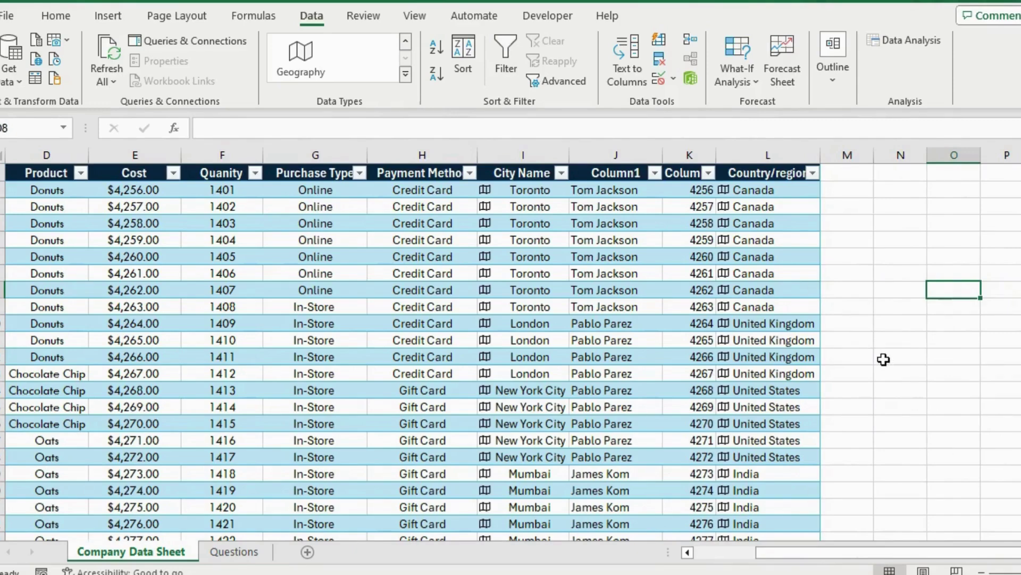
key(Left)
key(Left)
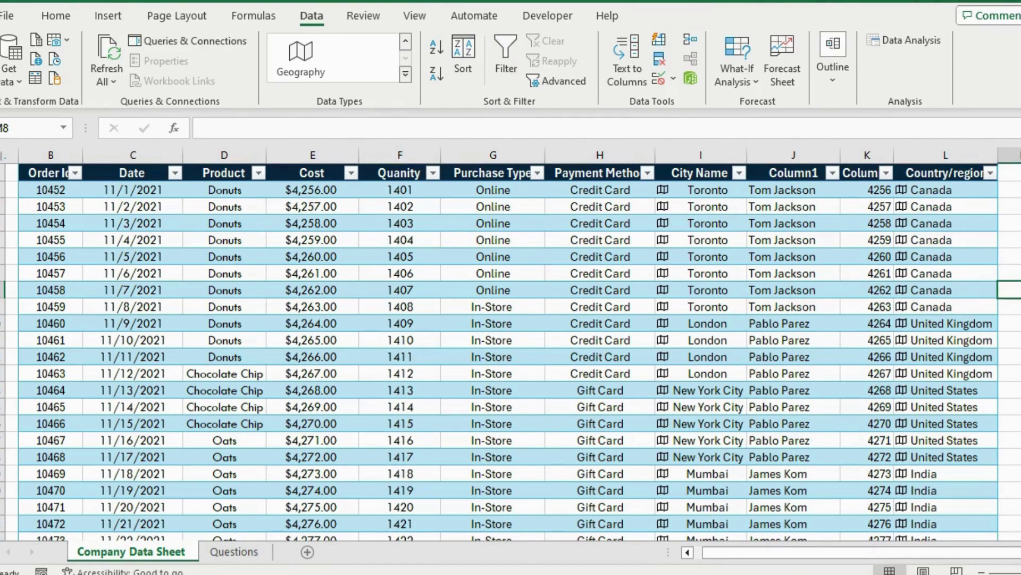
key(Right)
key(Right)
key(Right)
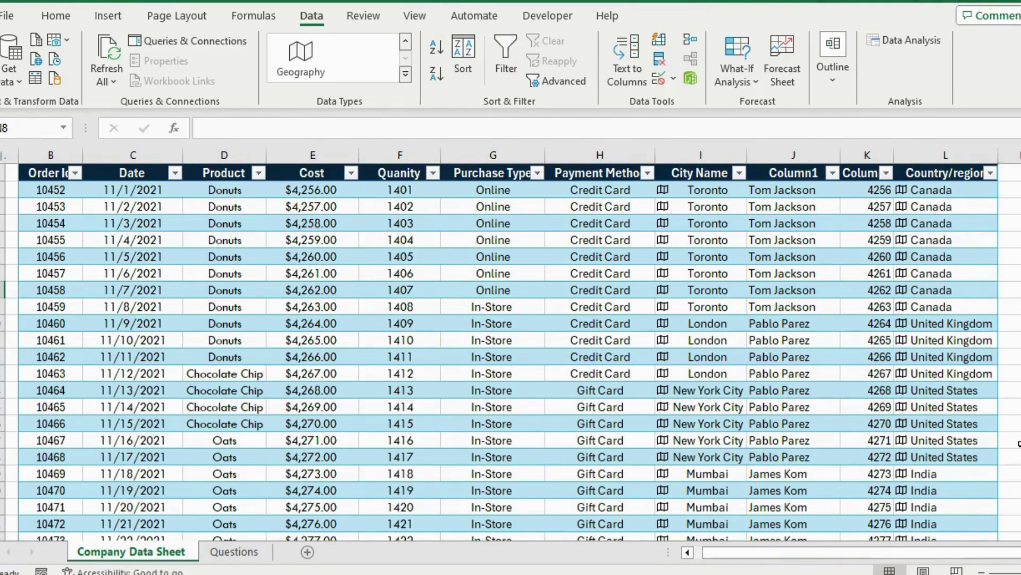
key(Left)
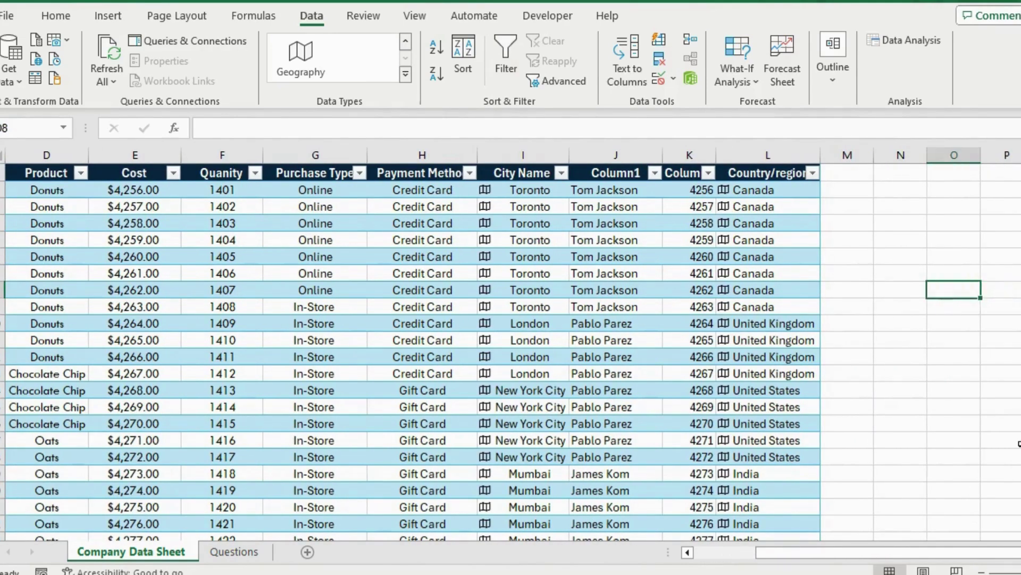
key(Left)
key(Left)
scroll(884, 360, left, 2)
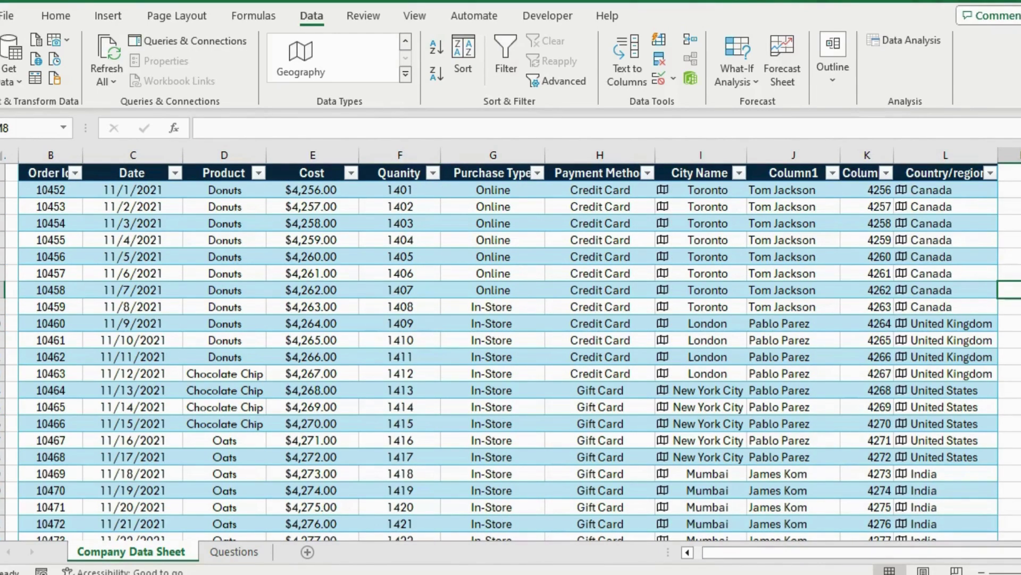
scroll(1019, 444, right, 3)
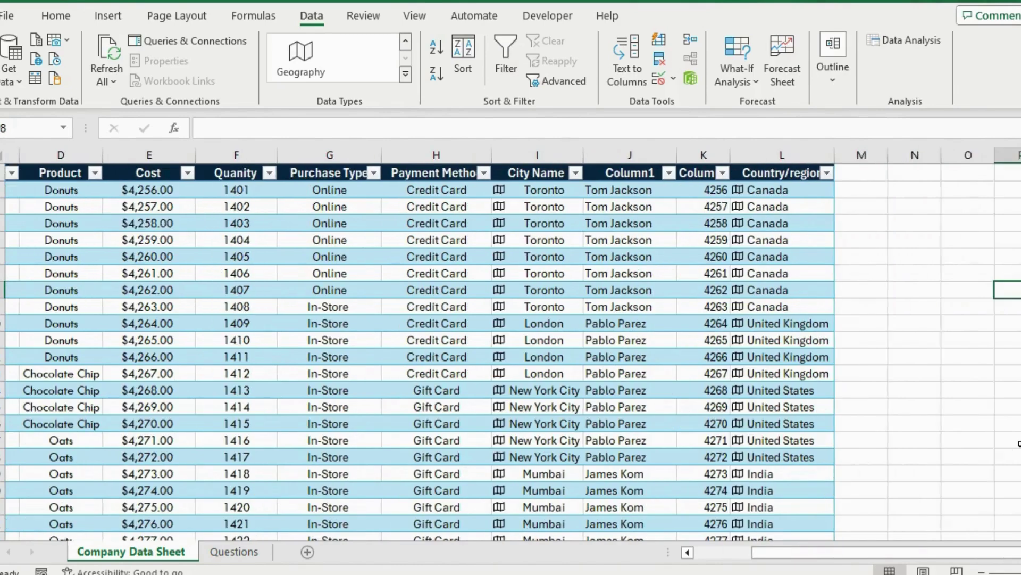
key(Left)
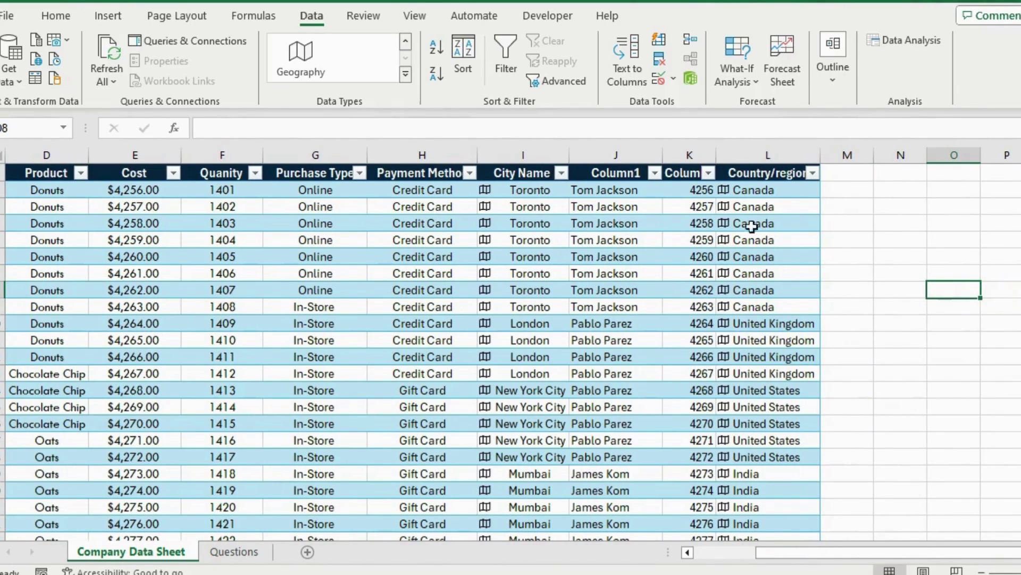
scroll(884, 360, left, 2)
key(Left)
key(Left)
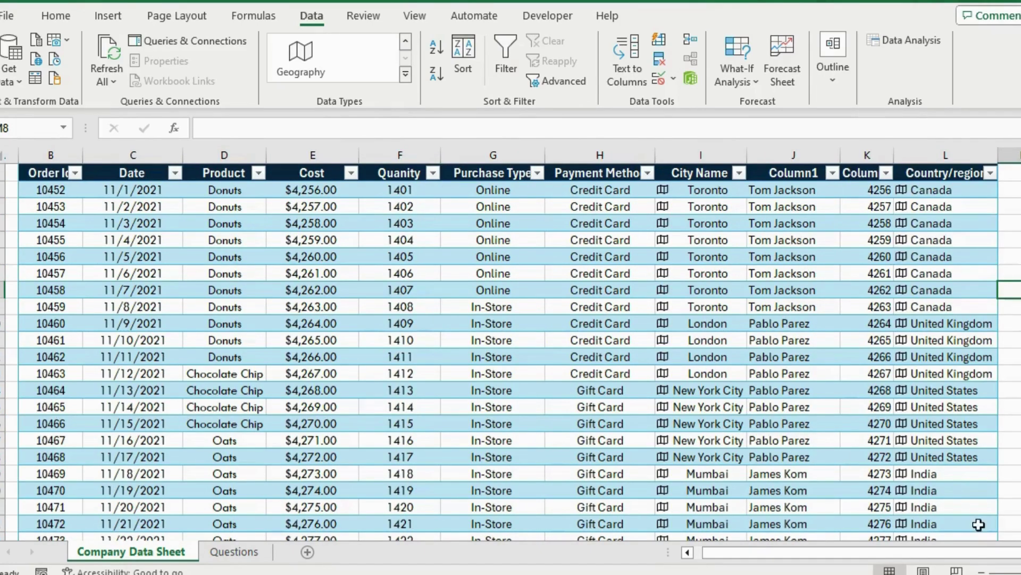
key(Right)
key(Right)
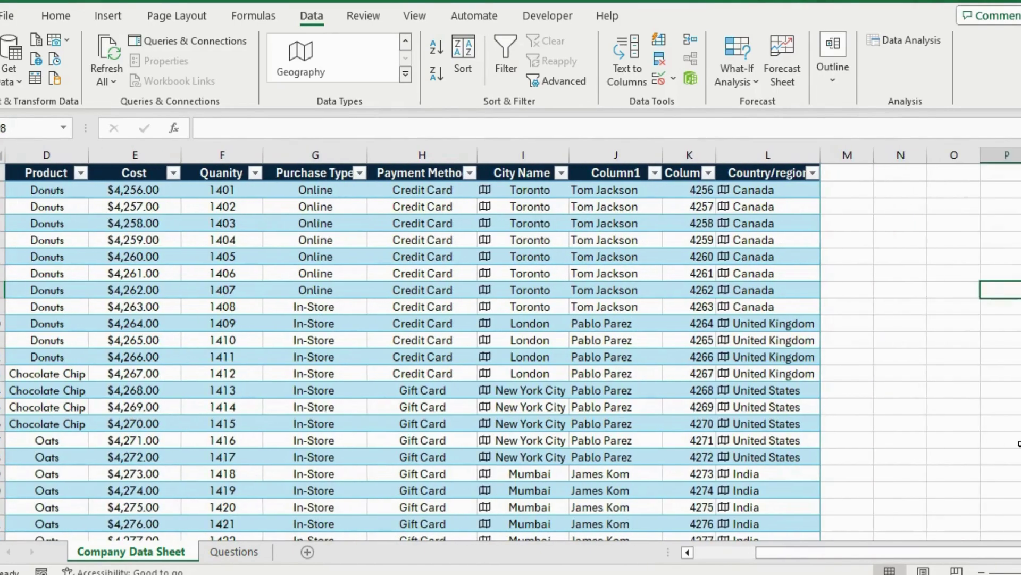
key(Left)
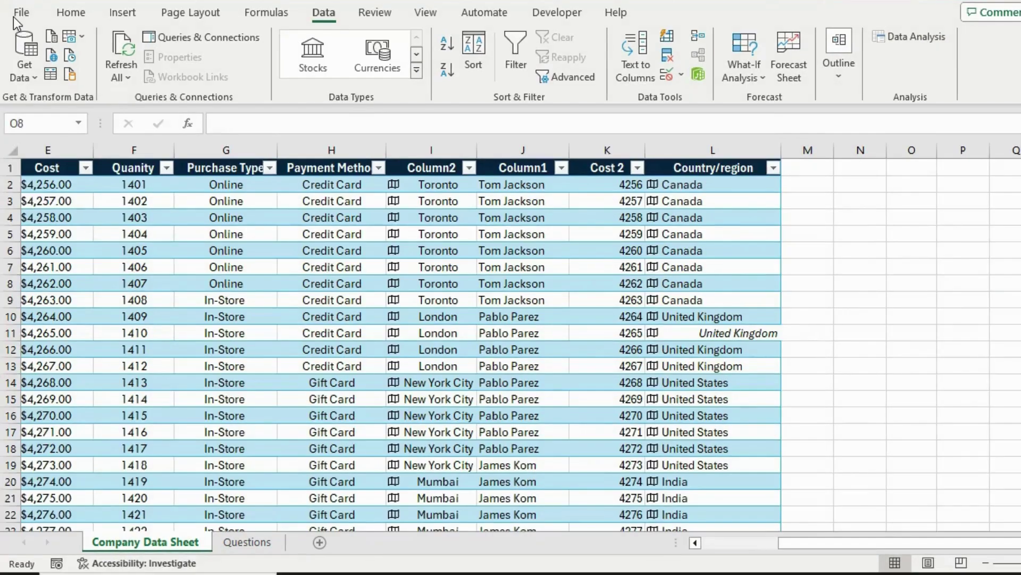
- Check Analysis ToolPak in the Excel Add-ins manager under File > Options > Add-ins
click(13, 17)
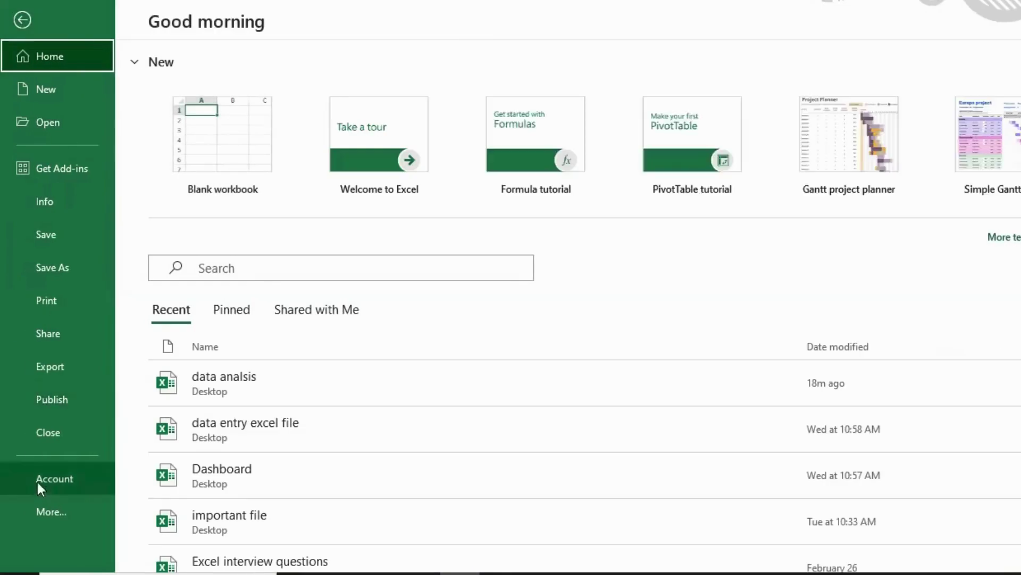
click(47, 506)
click(190, 503)
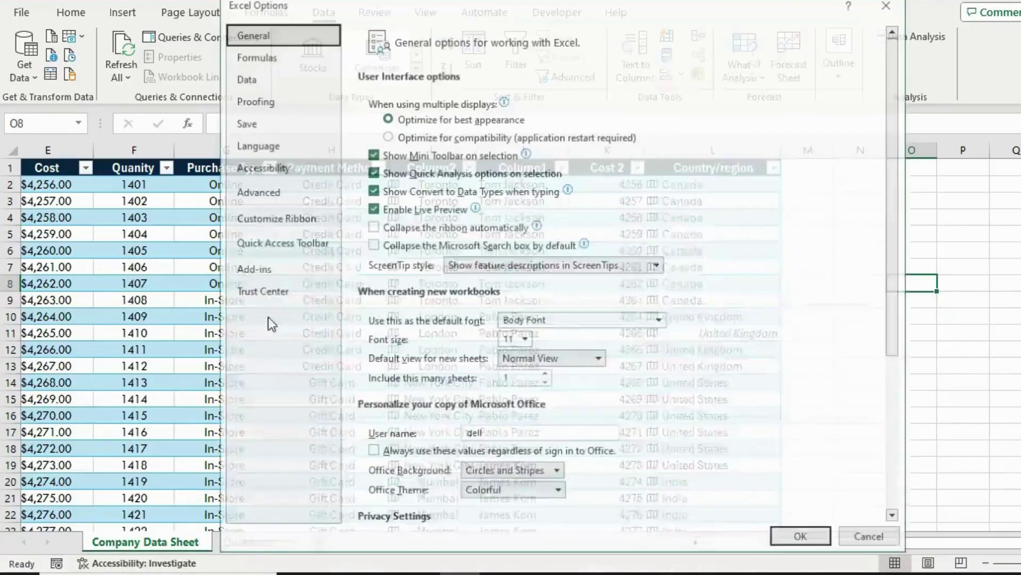
click(269, 267)
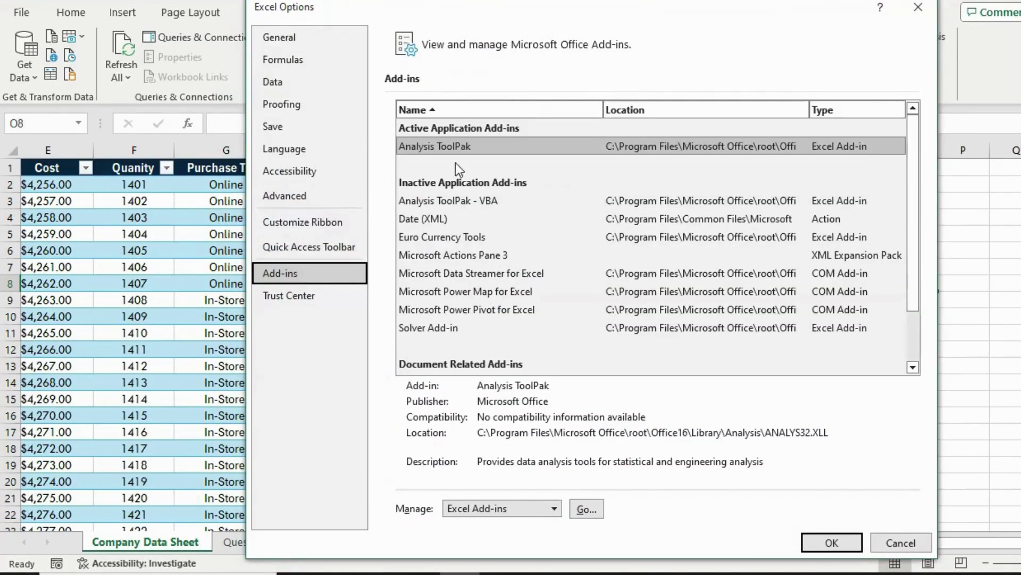
click(529, 150)
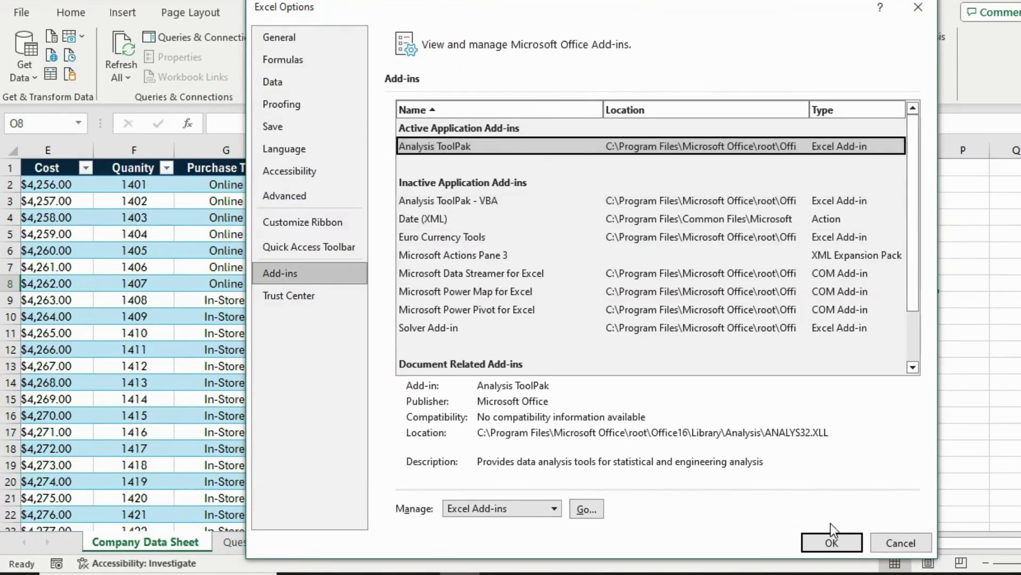
click(585, 510)
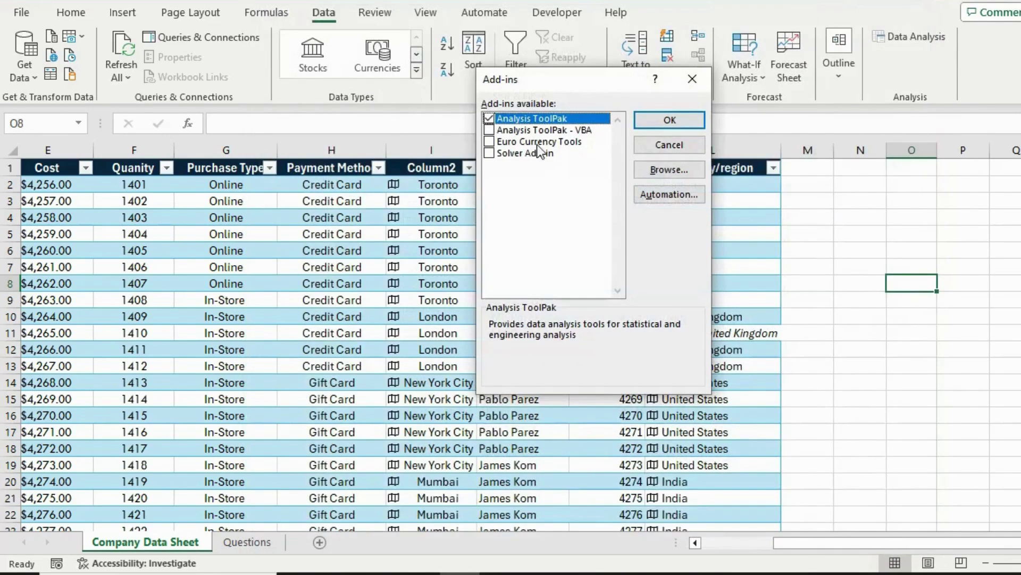
click(671, 121)
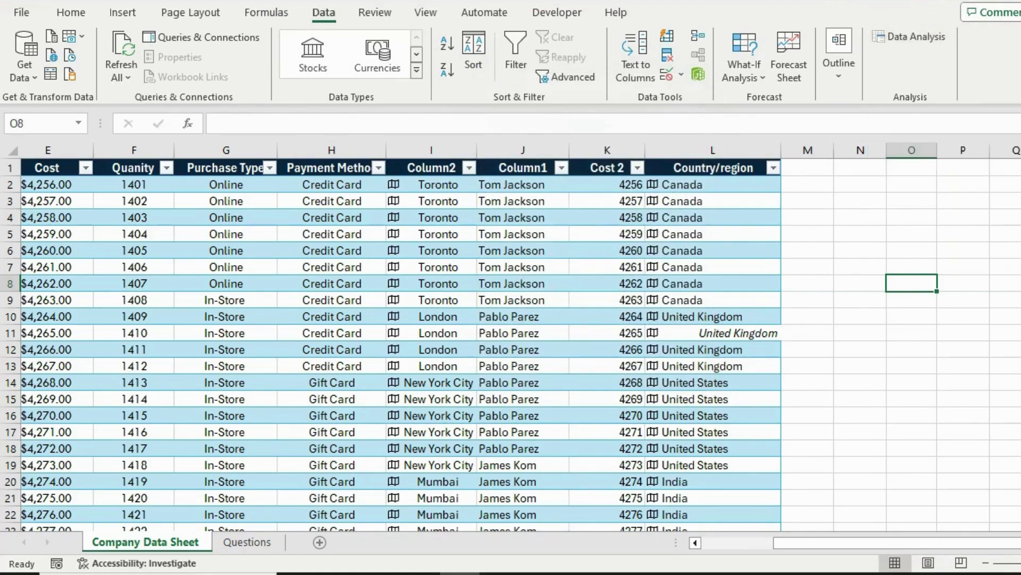
- Run Descriptive Statistics on the Cost 2 values K2:K59 with summary statistics output at $P$6
click(906, 37)
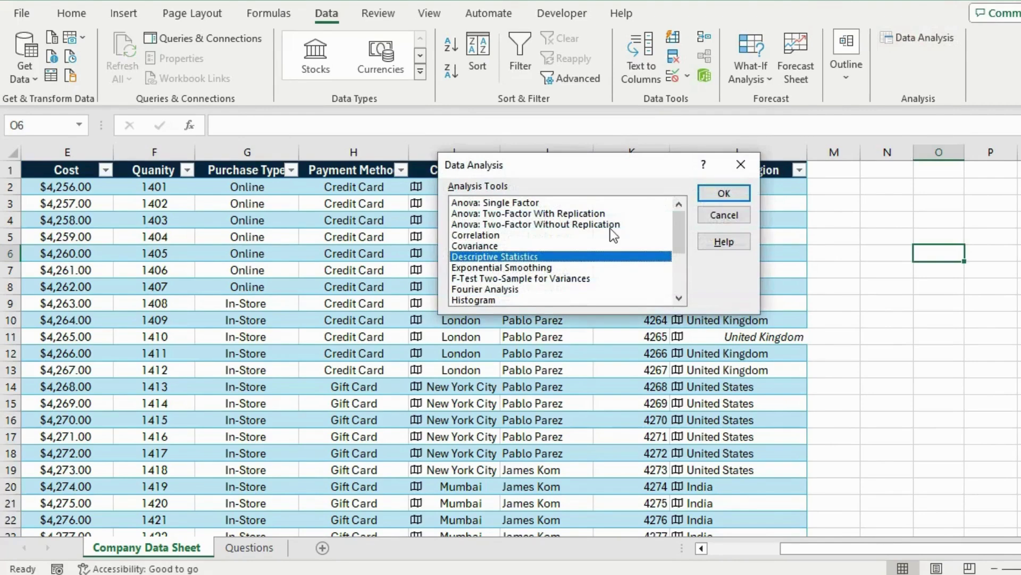
click(718, 191)
click(662, 138)
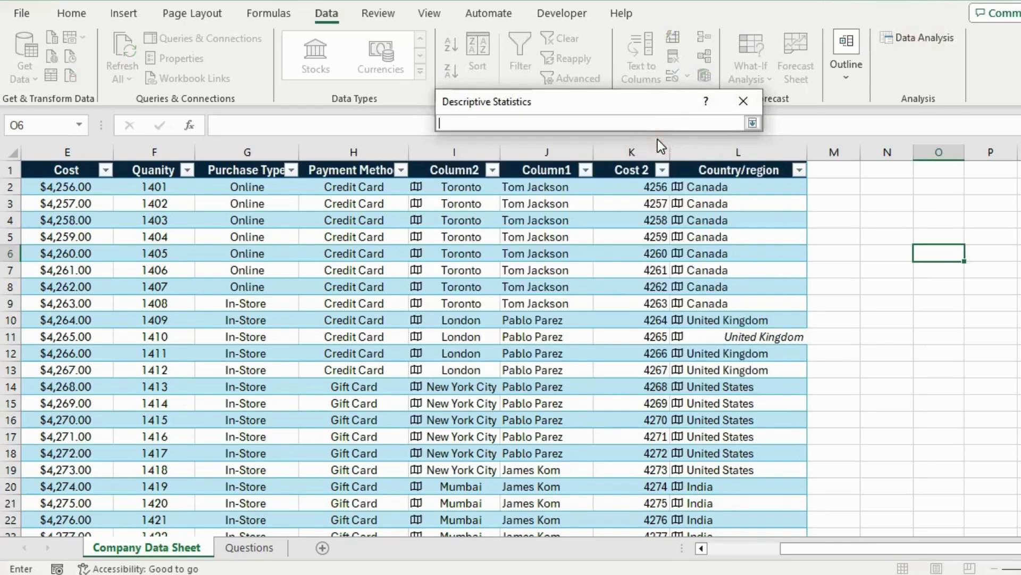
drag(658, 186, 630, 423)
click(753, 123)
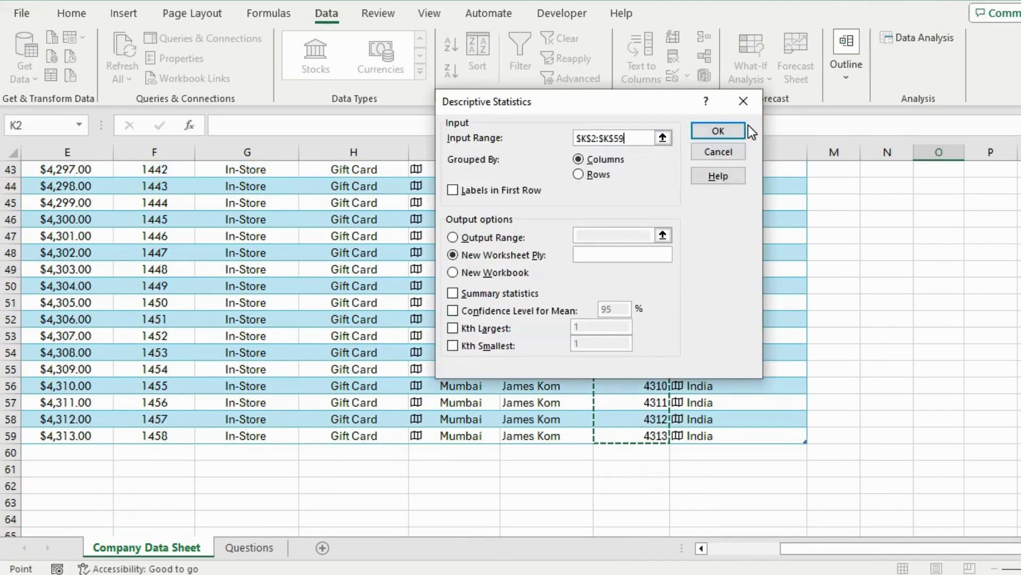
click(453, 293)
click(453, 237)
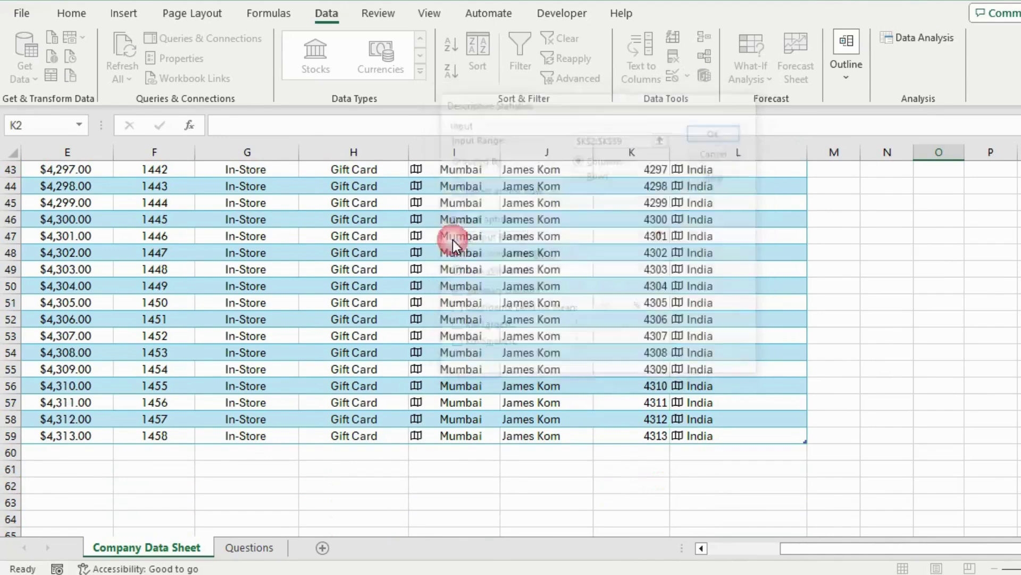
click(659, 231)
scroll(832, 229, up, 14)
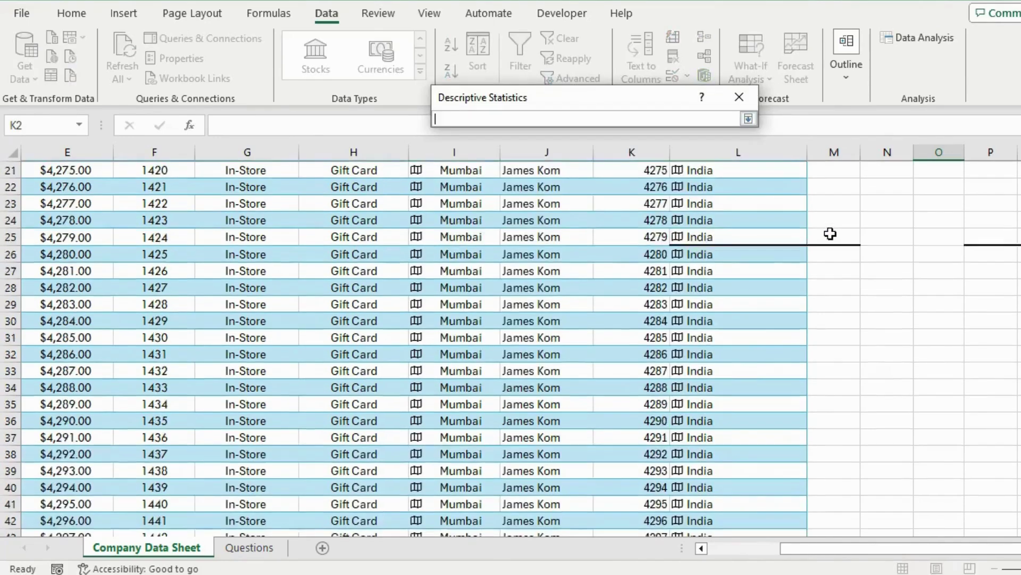
click(984, 255)
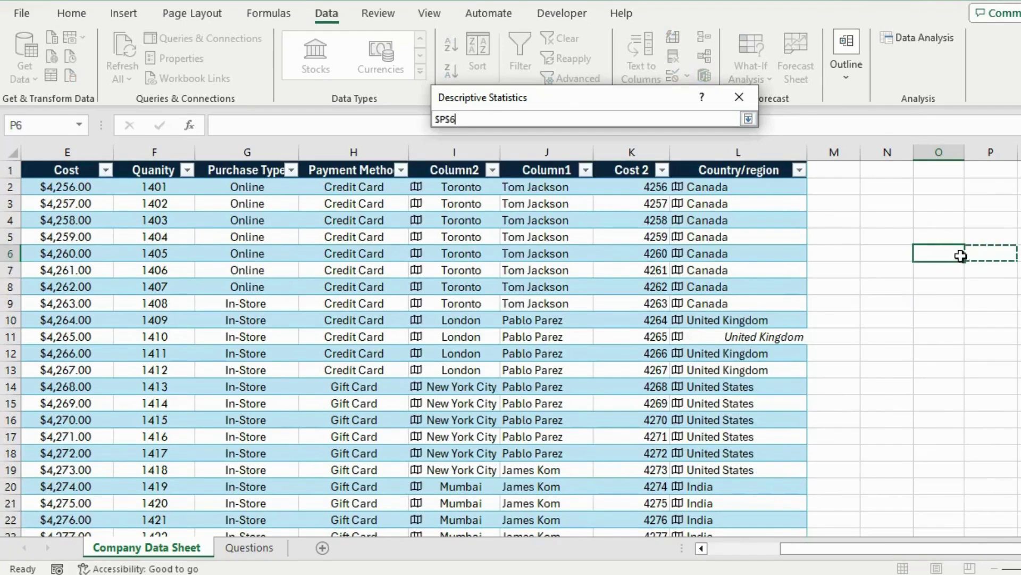
click(748, 119)
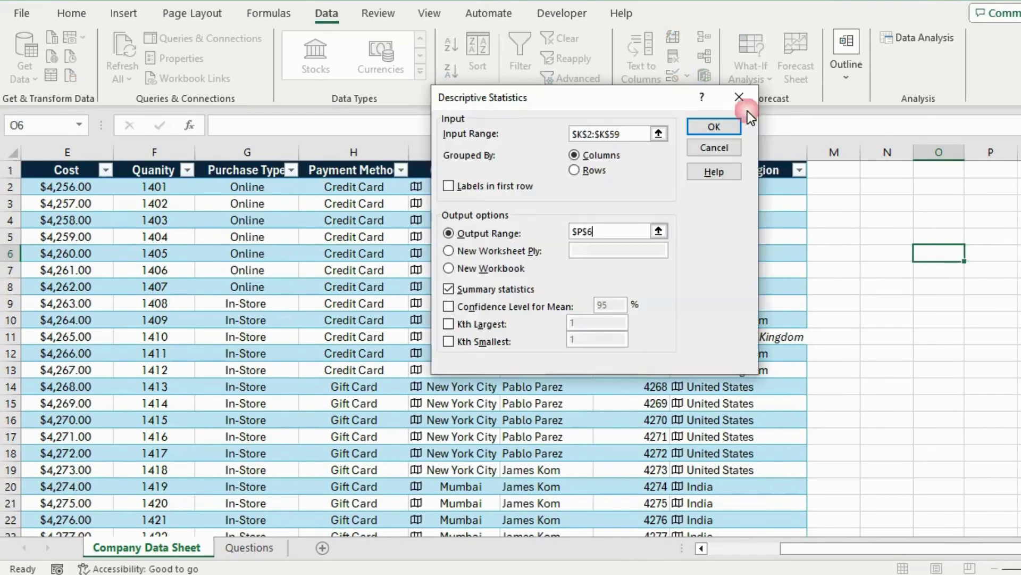
click(703, 128)
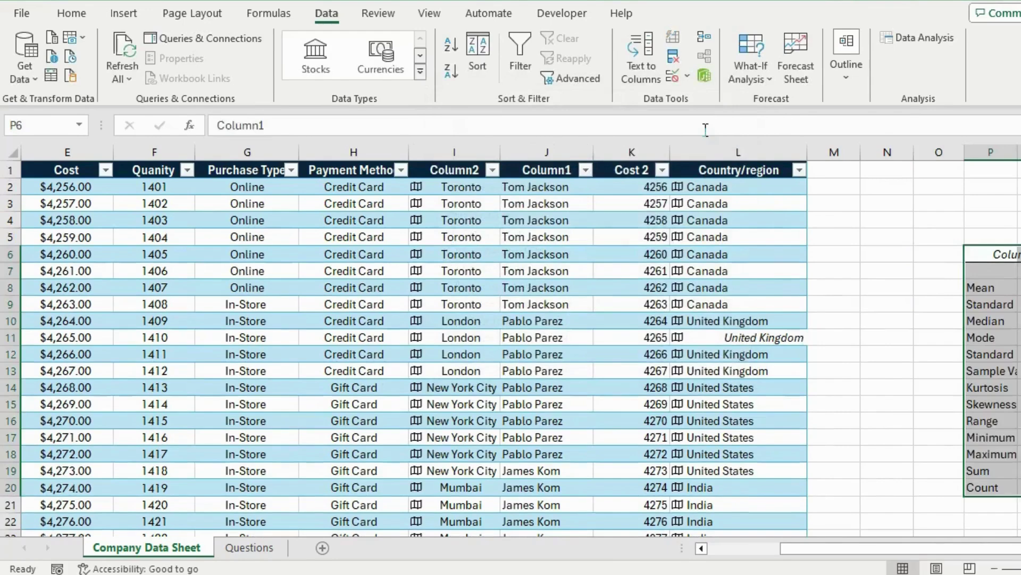
click(1019, 404)
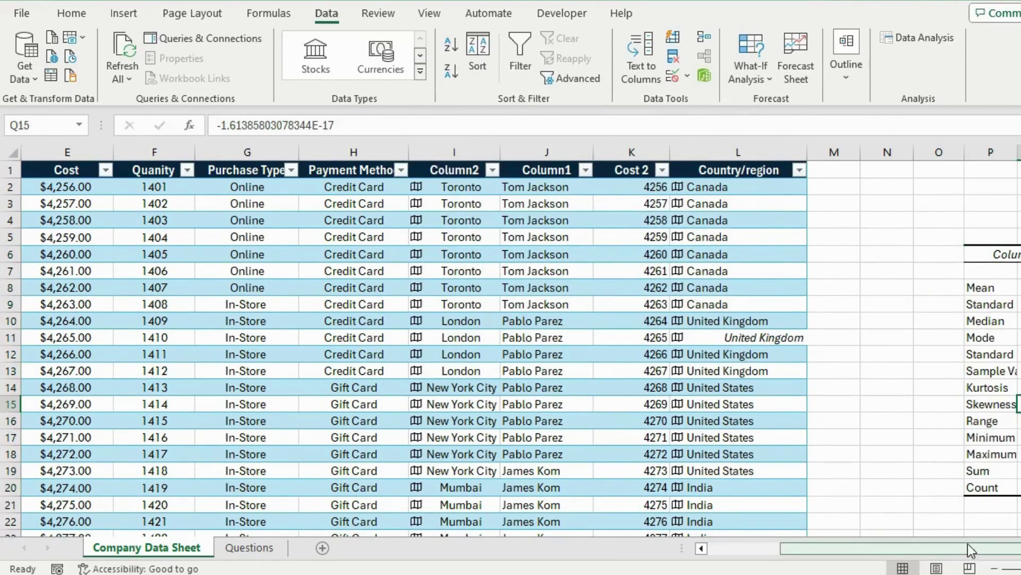
scroll(972, 548, right, 2)
click(851, 283)
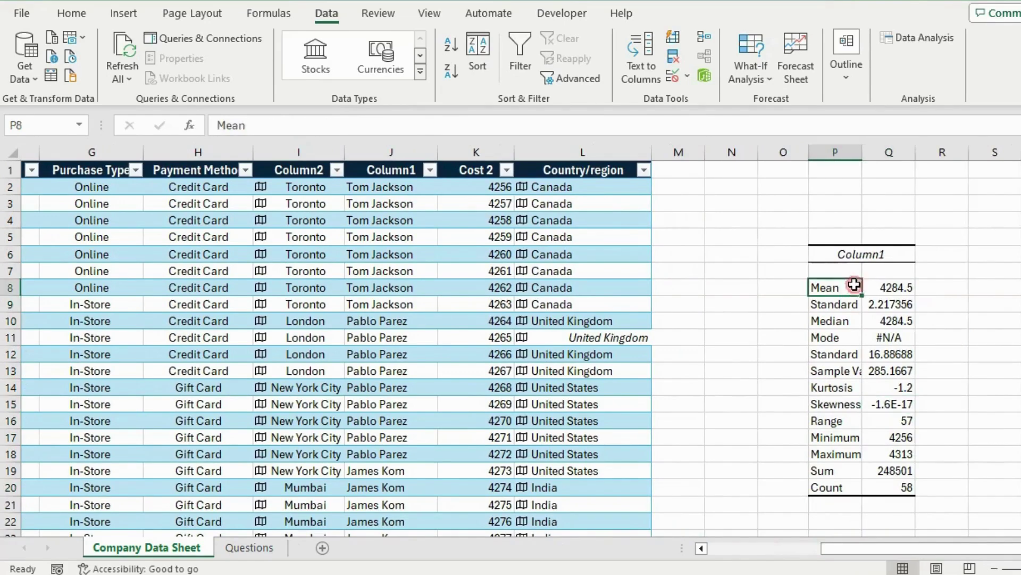
click(847, 304)
click(841, 320)
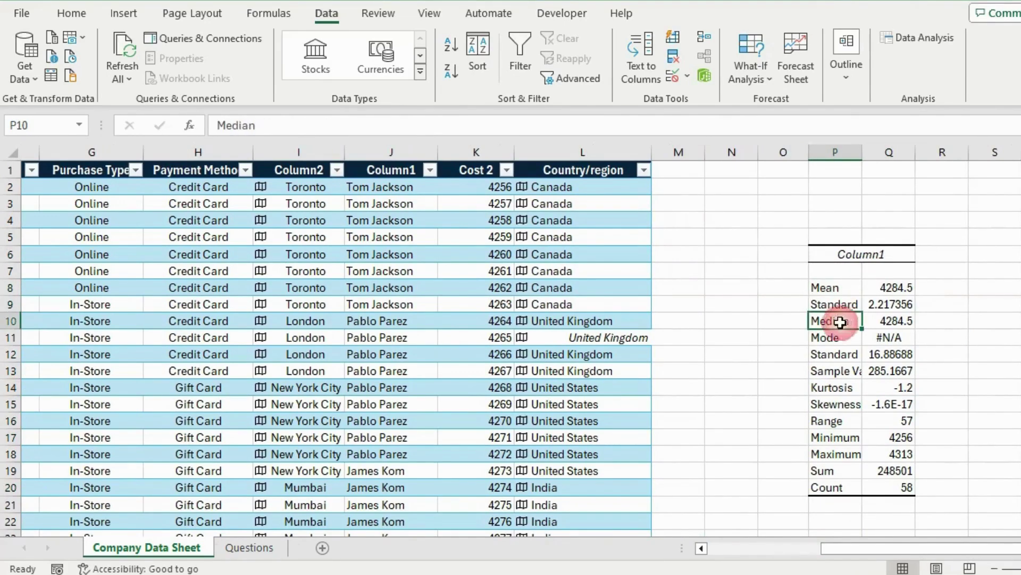
click(835, 354)
click(842, 436)
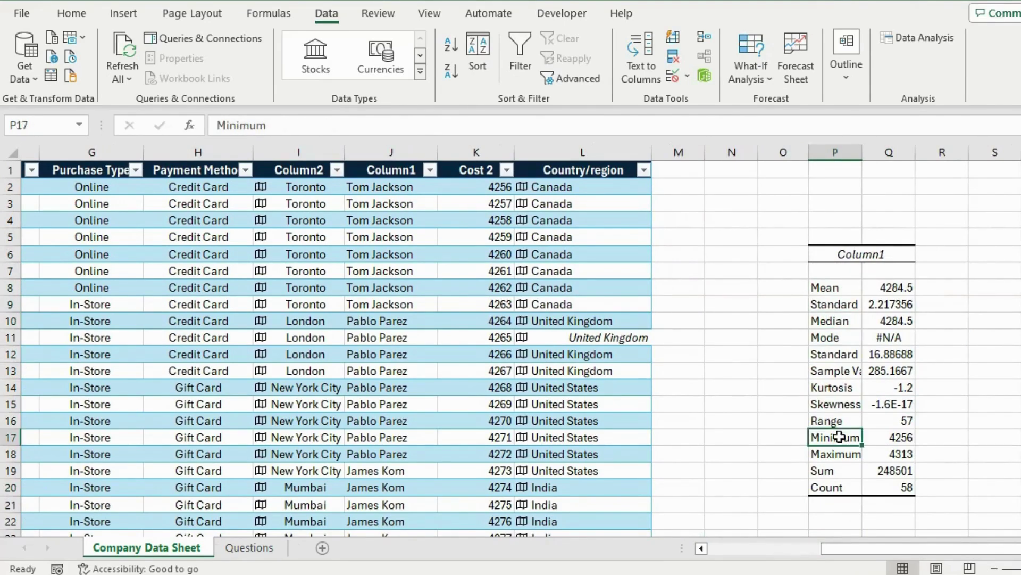
click(842, 453)
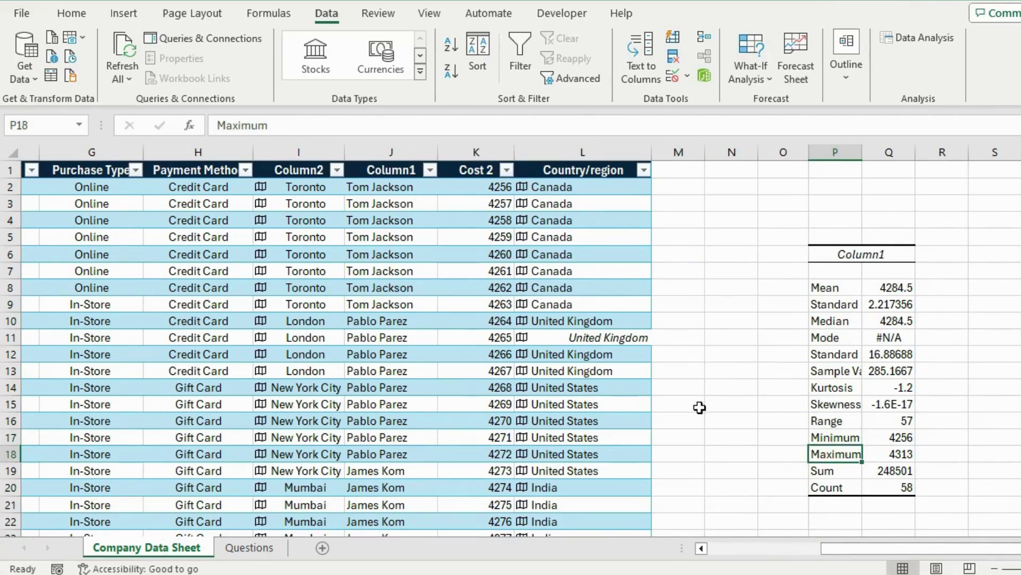
drag(825, 548, 745, 553)
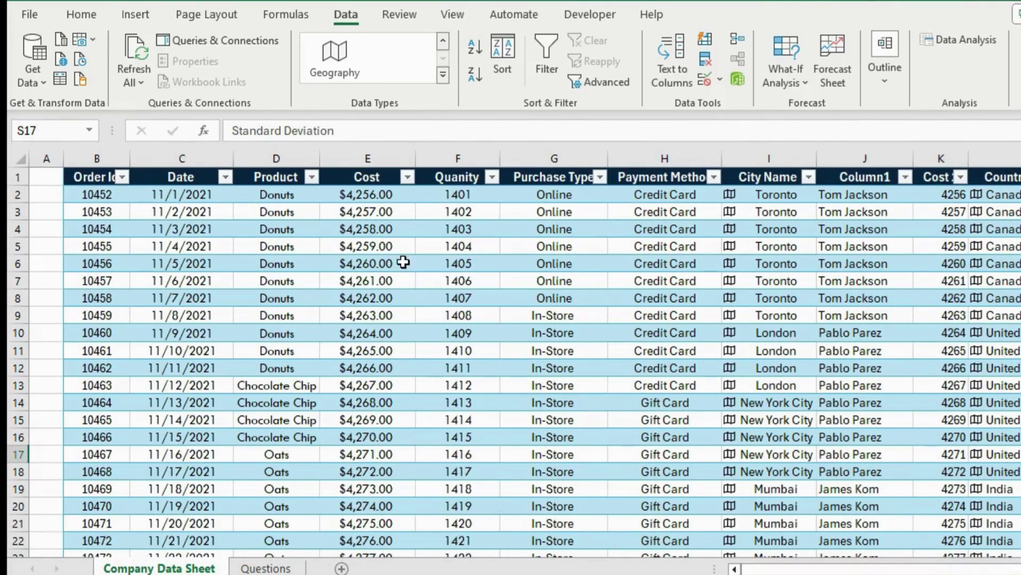
- Select the whole Cost column and insert a Box and Whisker statistic chart
click(377, 256)
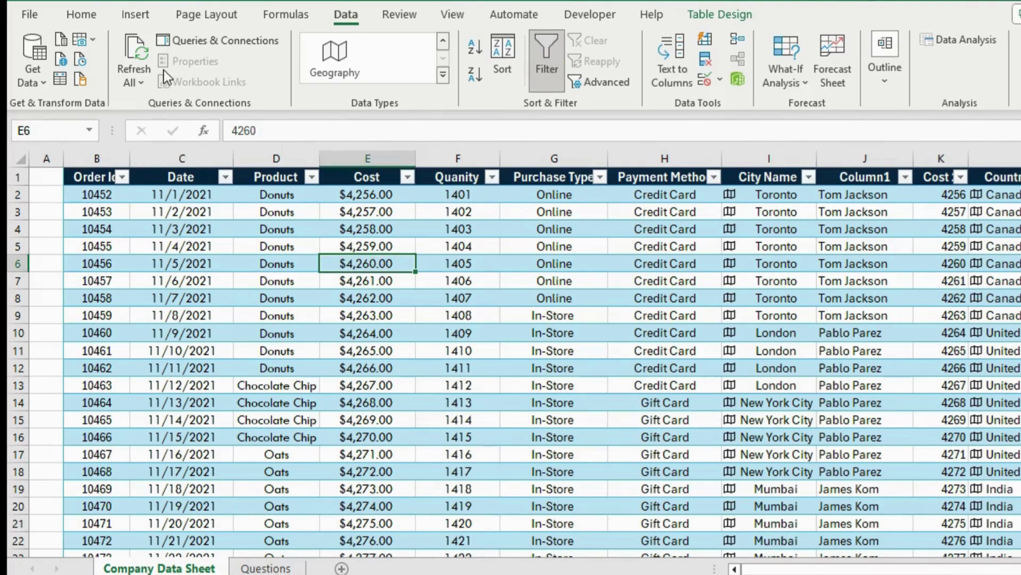
click(127, 19)
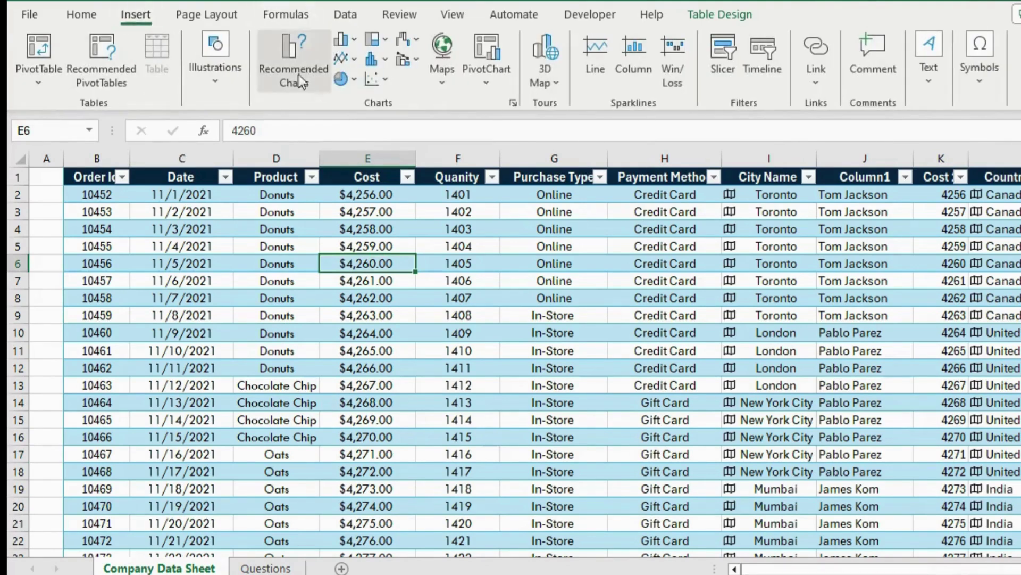
click(383, 197)
key(ctrl+shift+Down)
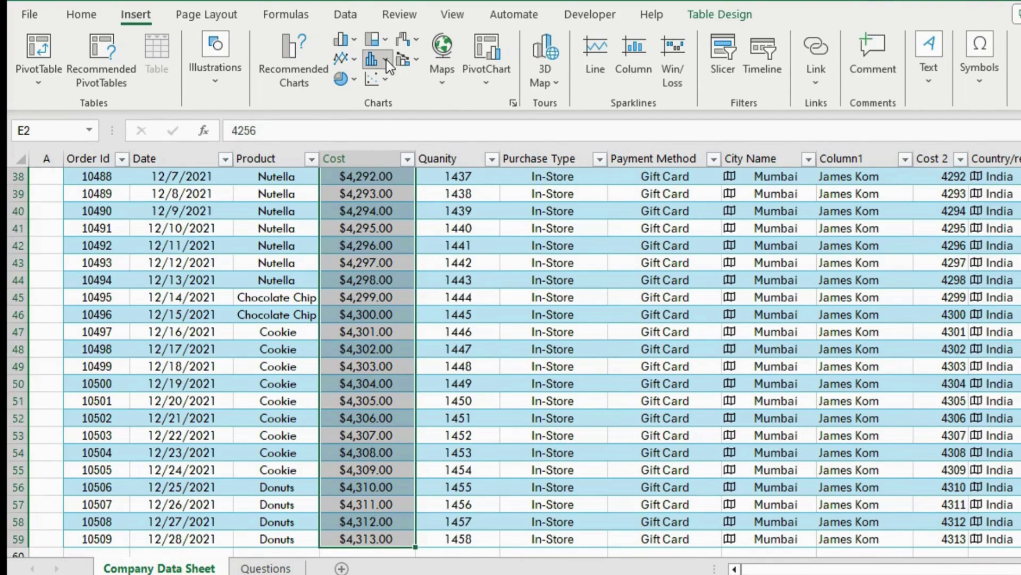
click(387, 62)
click(392, 208)
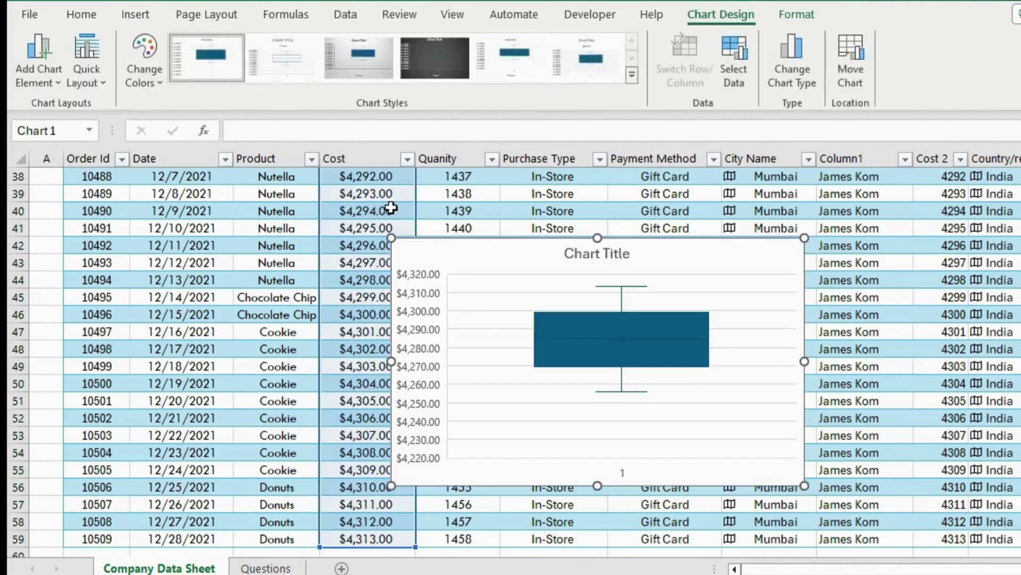
- Move the chart beside the table over columns N–R and inspect its elements
drag(704, 260, 783, 188)
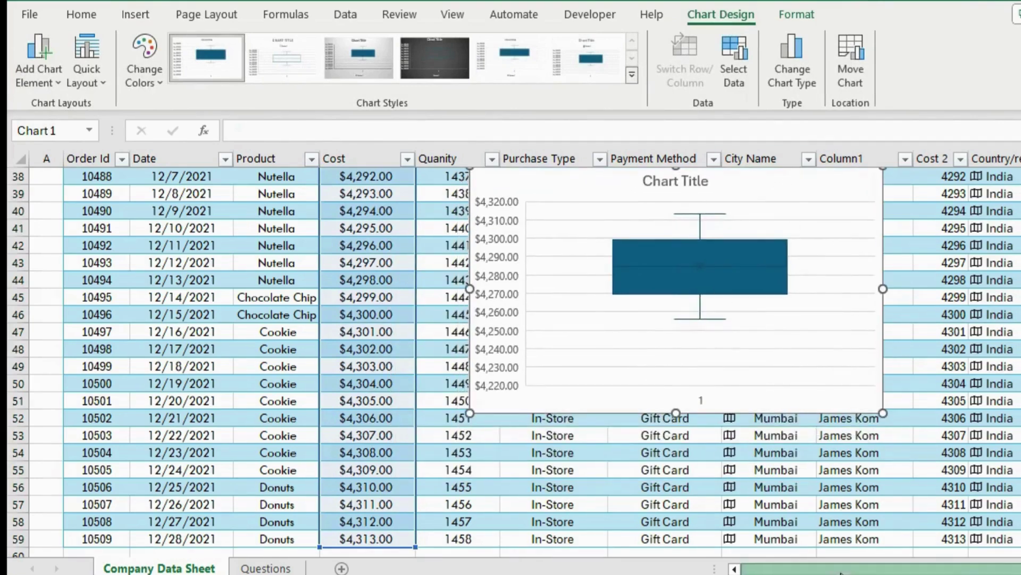
drag(895, 570, 944, 572)
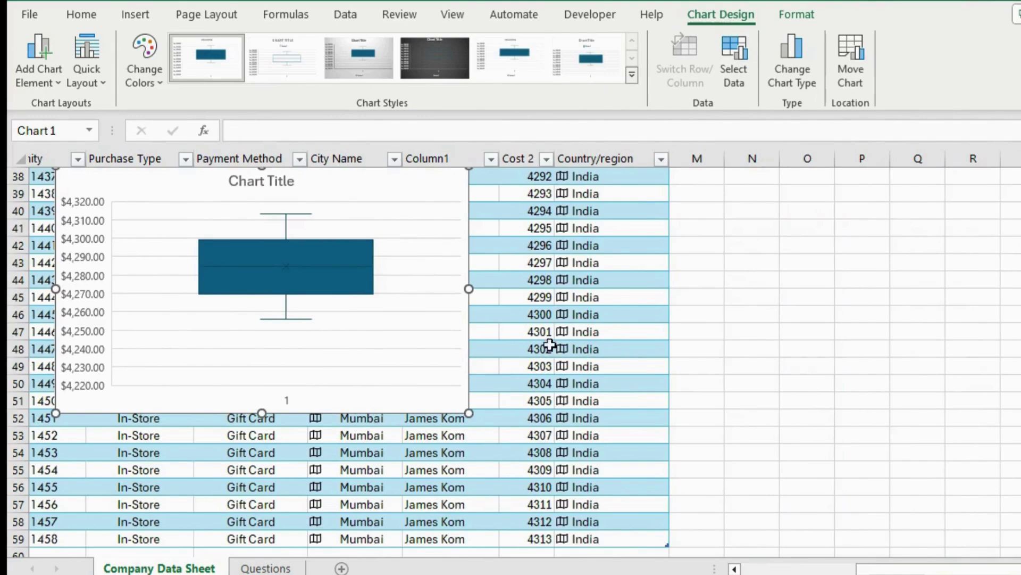
drag(331, 193, 990, 219)
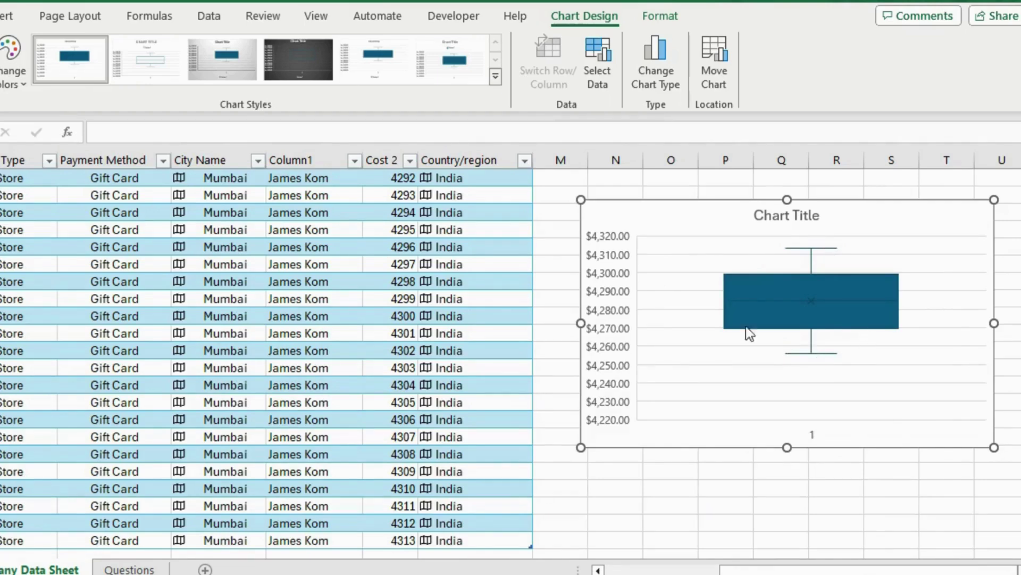
click(803, 287)
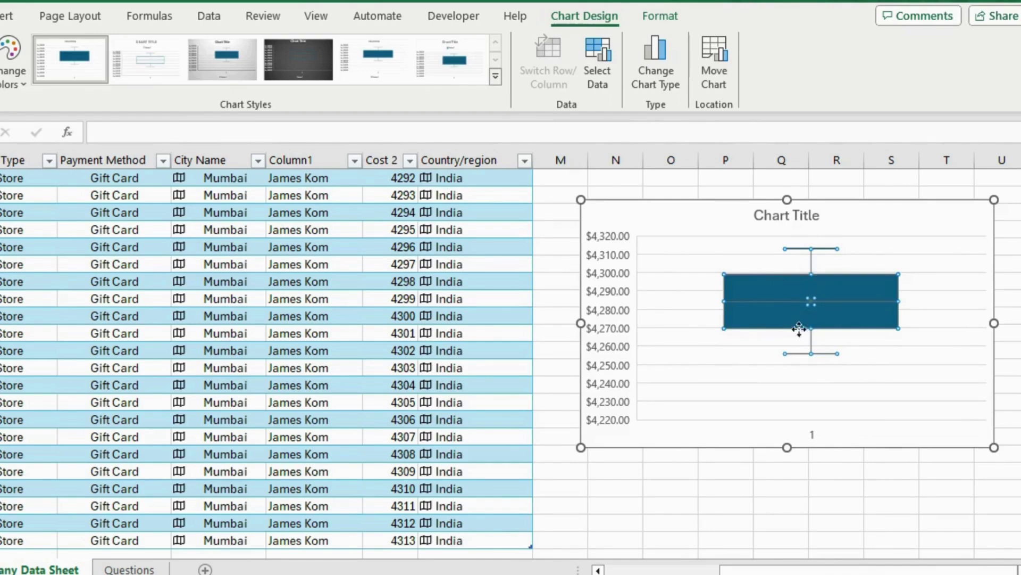
click(845, 346)
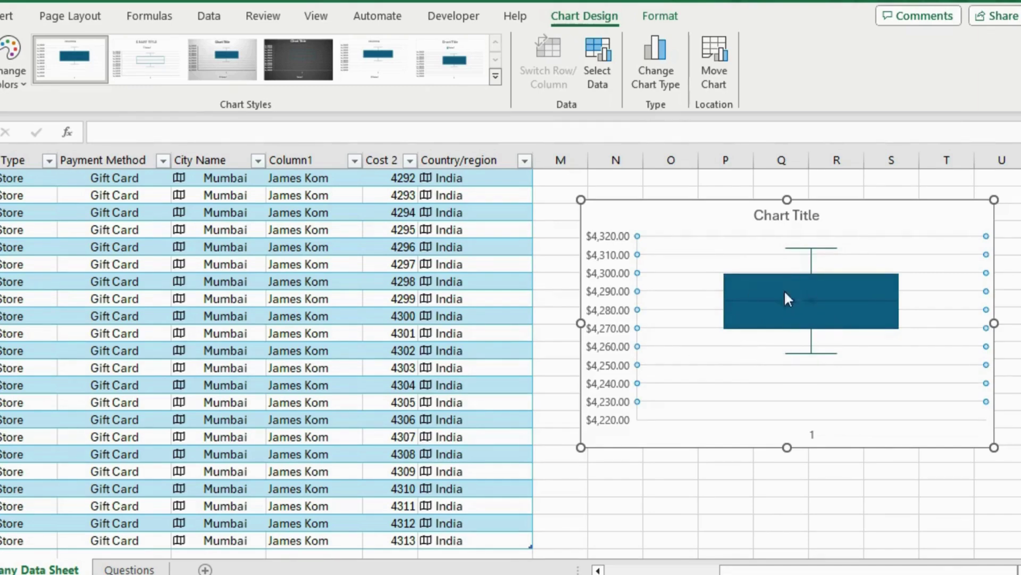
click(921, 218)
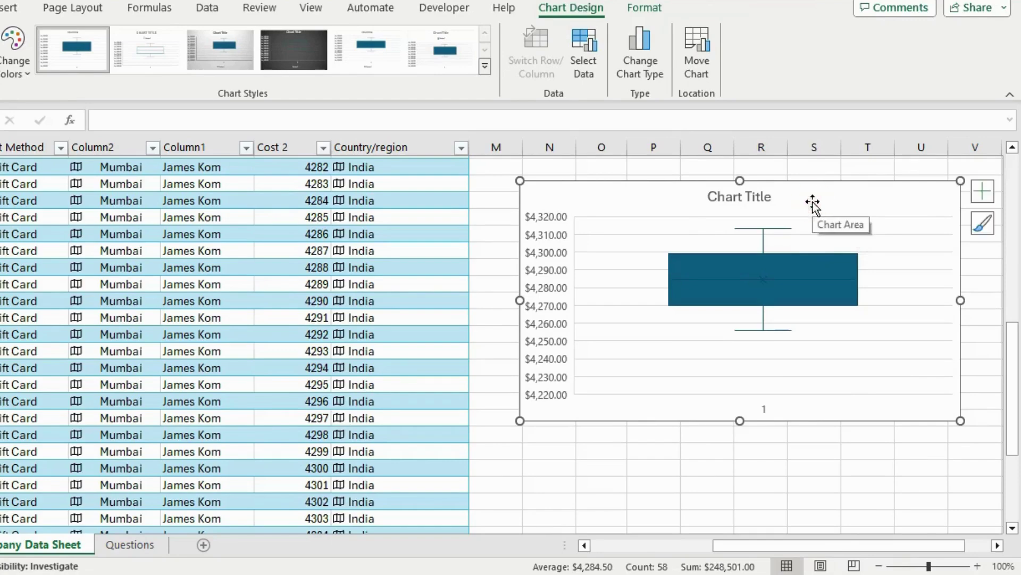
- Set the chart's horizontal axis labels to Column1 (J2:J59) through Select Data
right_click(813, 203)
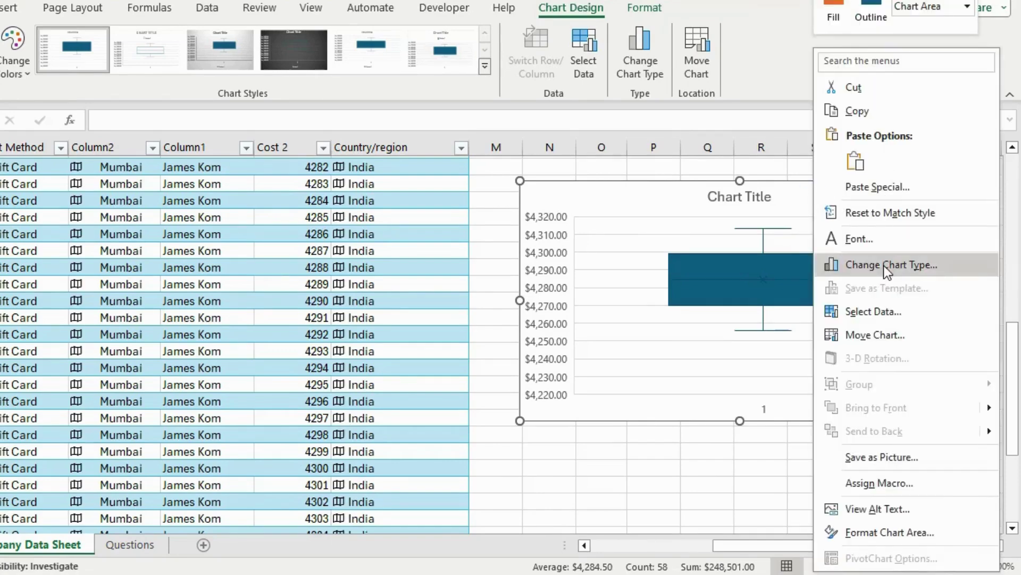
click(873, 312)
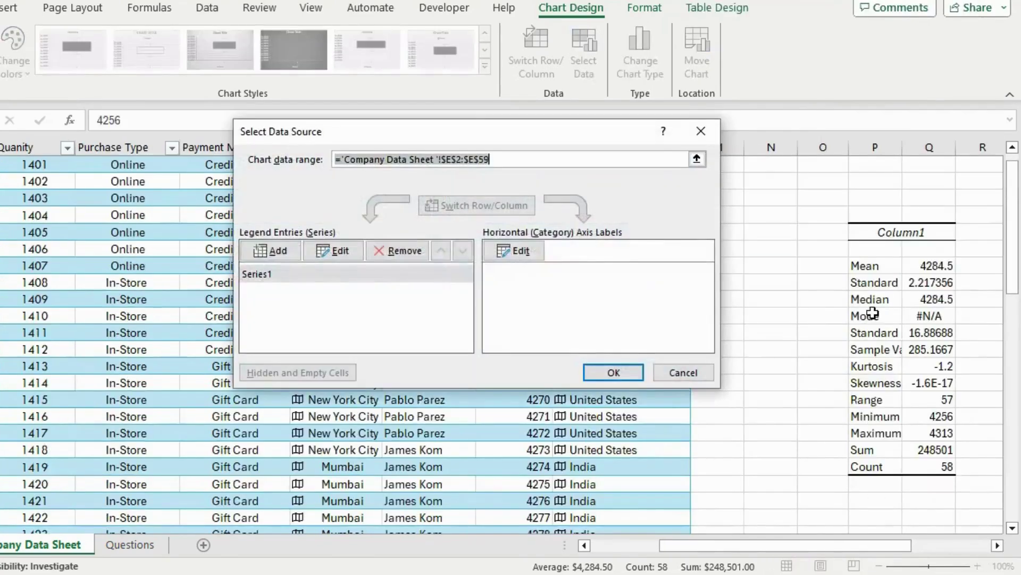
click(519, 252)
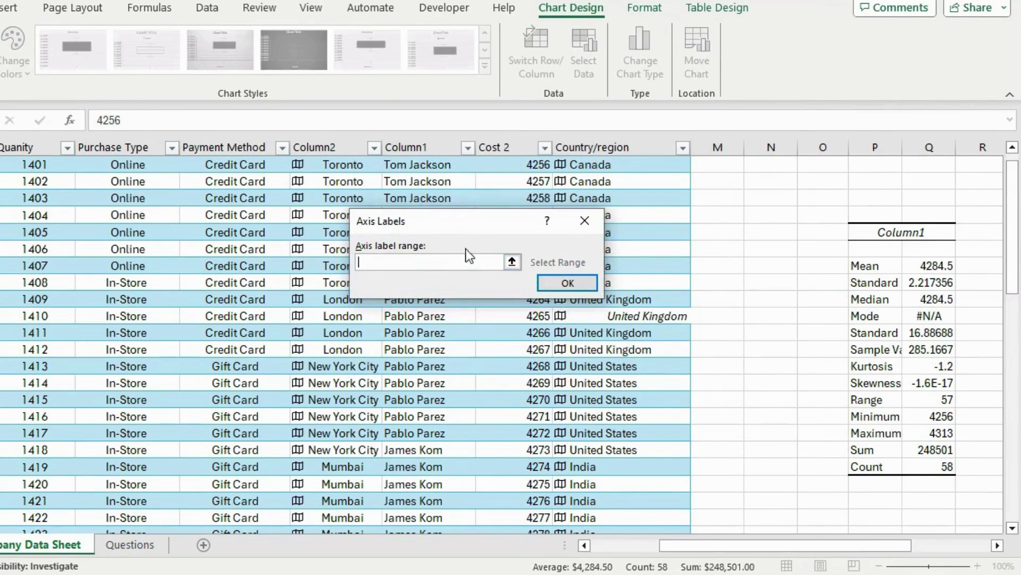
click(412, 147)
scroll(479, 187, down, 12)
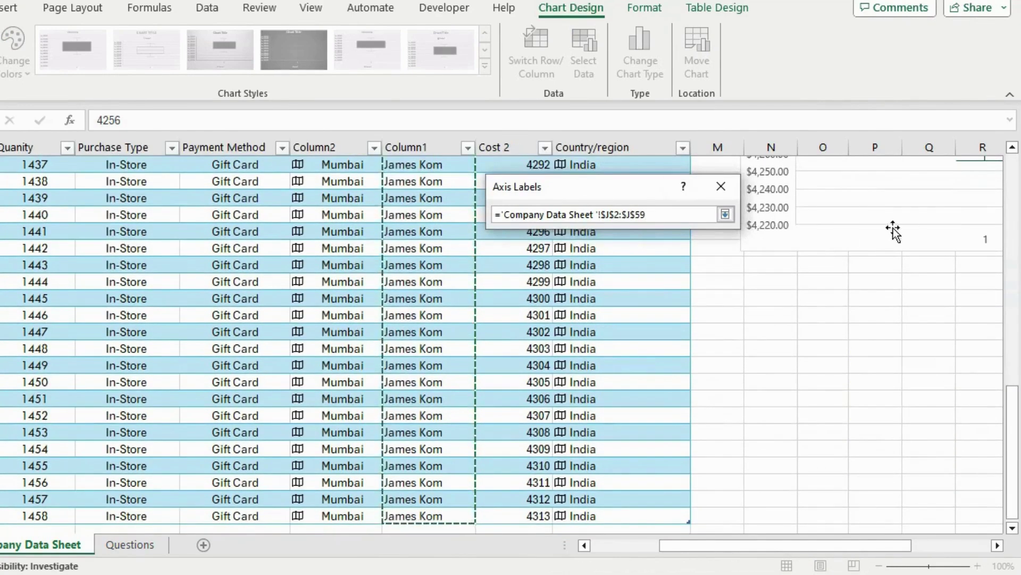
click(725, 214)
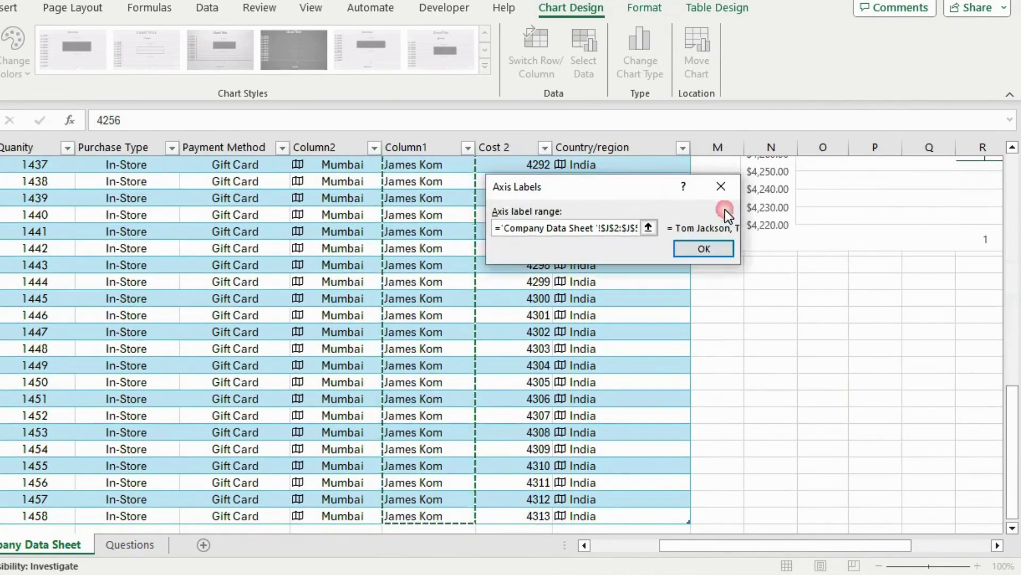
click(703, 253)
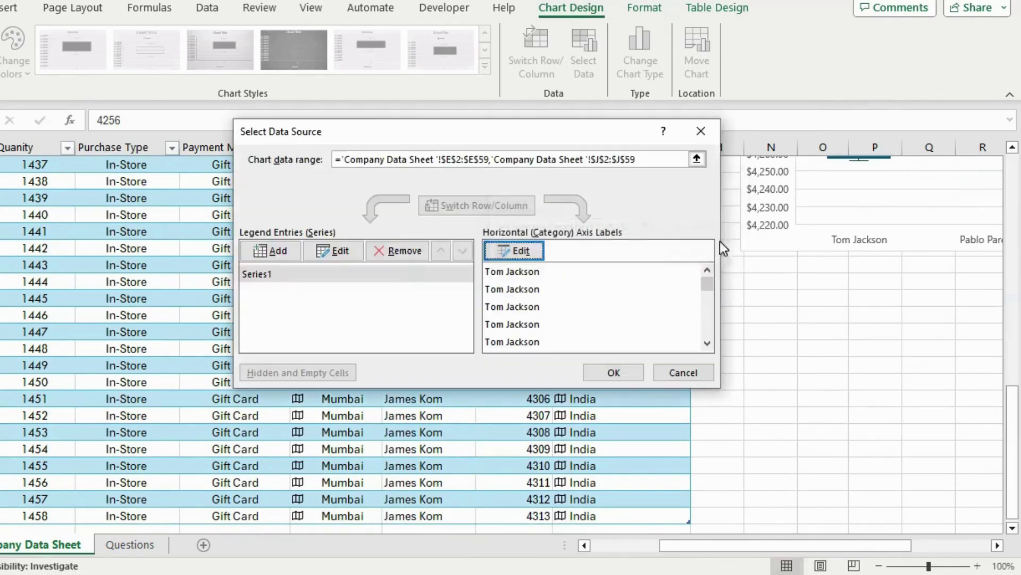
click(615, 373)
click(716, 497)
drag(707, 550, 795, 546)
scroll(748, 372, up, 8)
scroll(750, 377, down, 3)
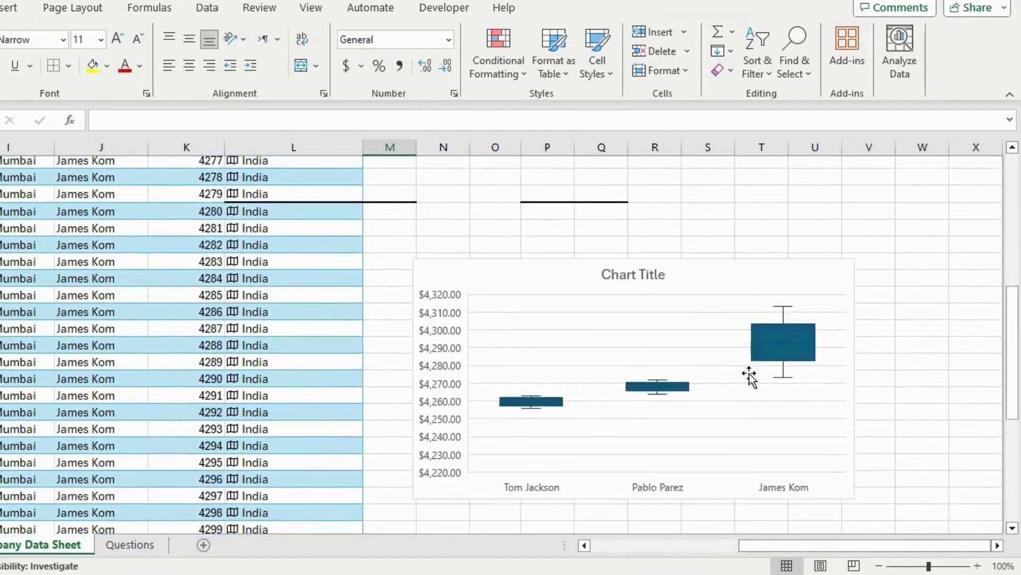
scroll(748, 376, down, 2)
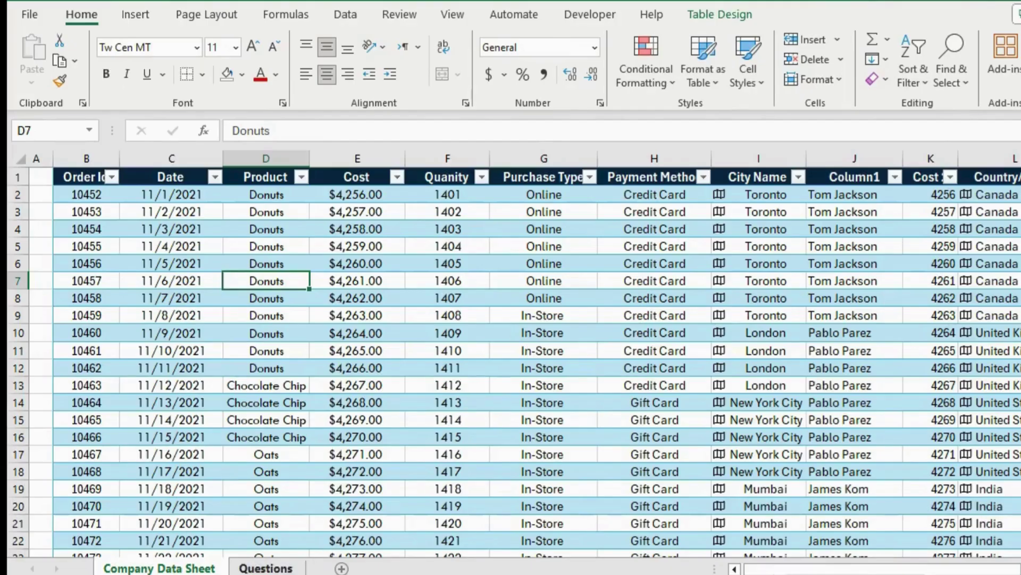
- Review the three questions on the Questions sheet, then return to the Company Data Sheet
click(265, 566)
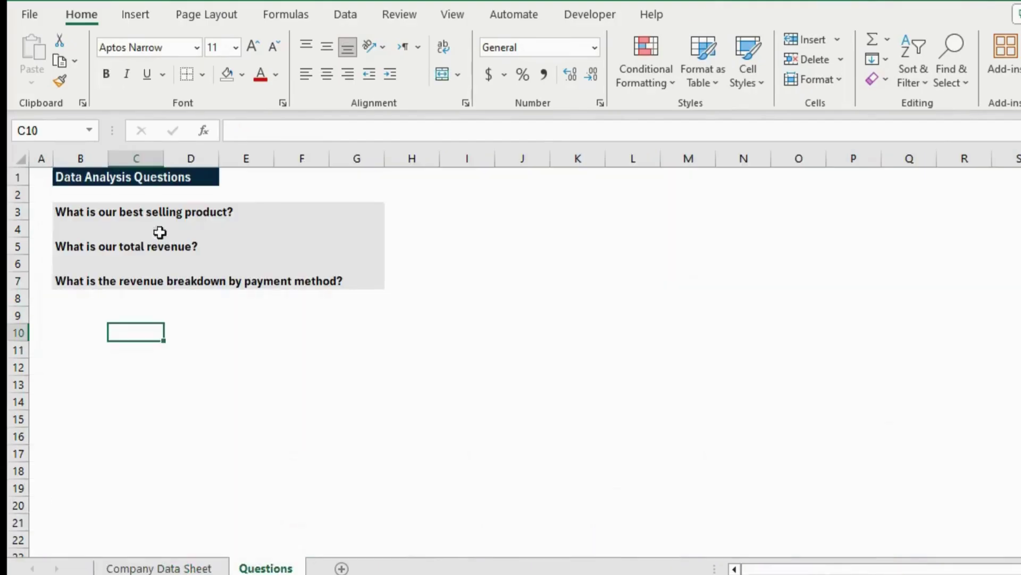
click(229, 213)
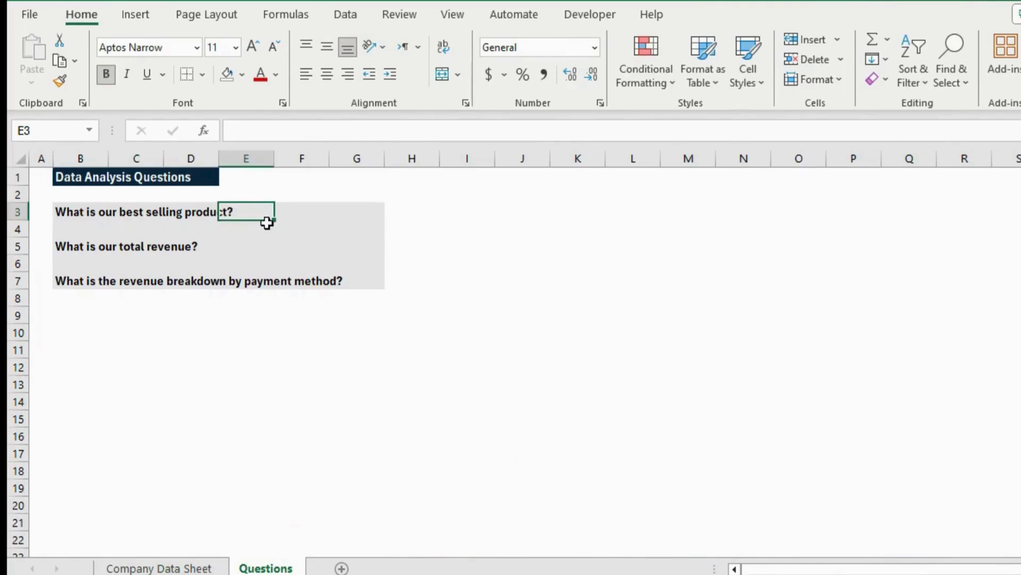
click(270, 242)
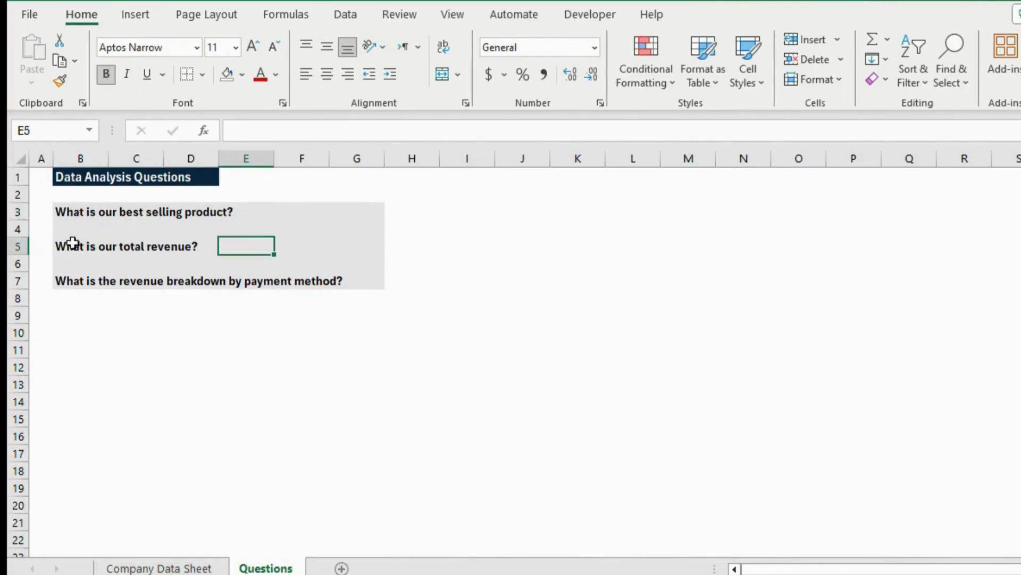
click(390, 283)
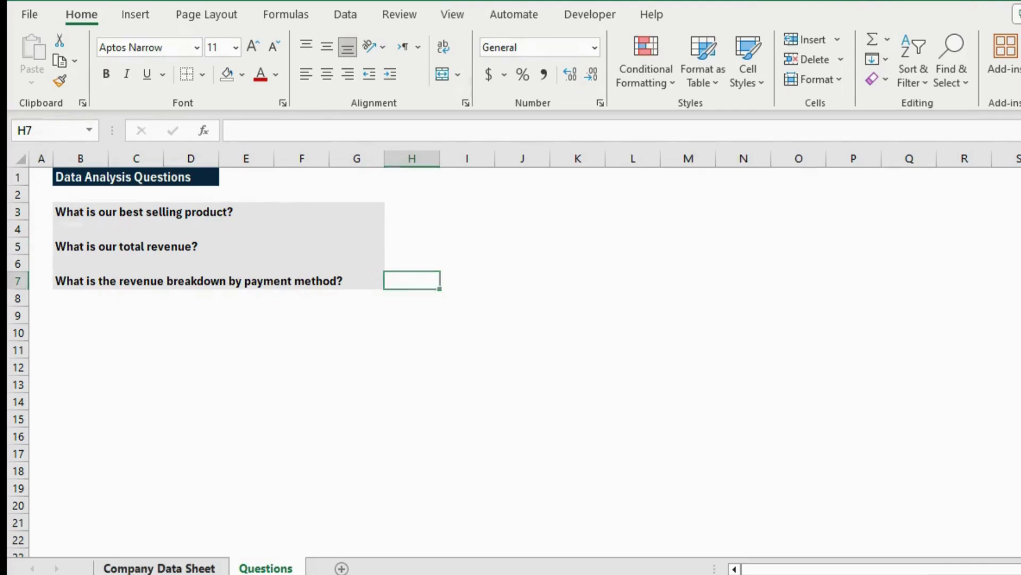
click(159, 567)
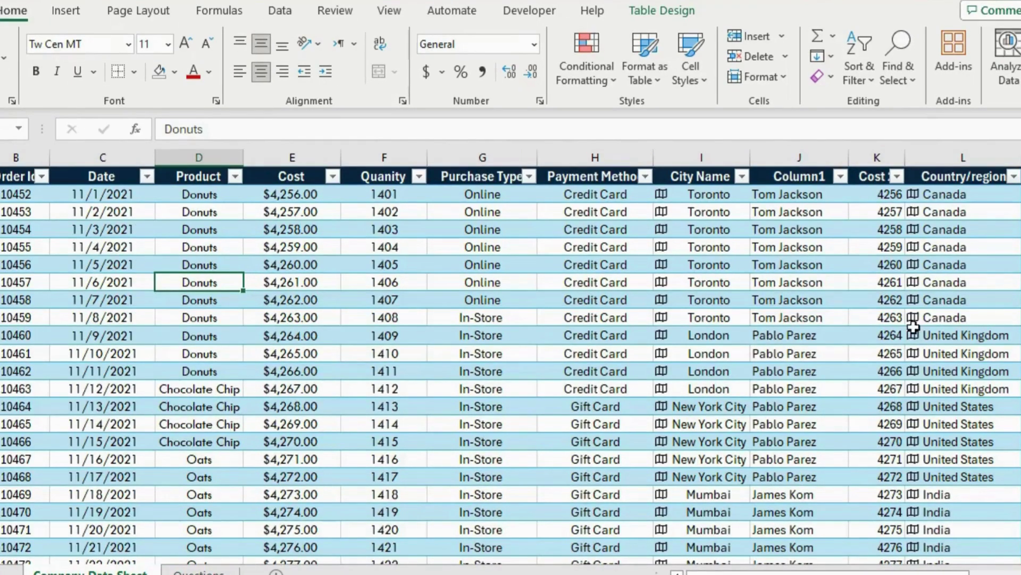
- Add a Revenue header in M1 and widen column M to fit it
scroll(991, 556, right, 2)
click(941, 178)
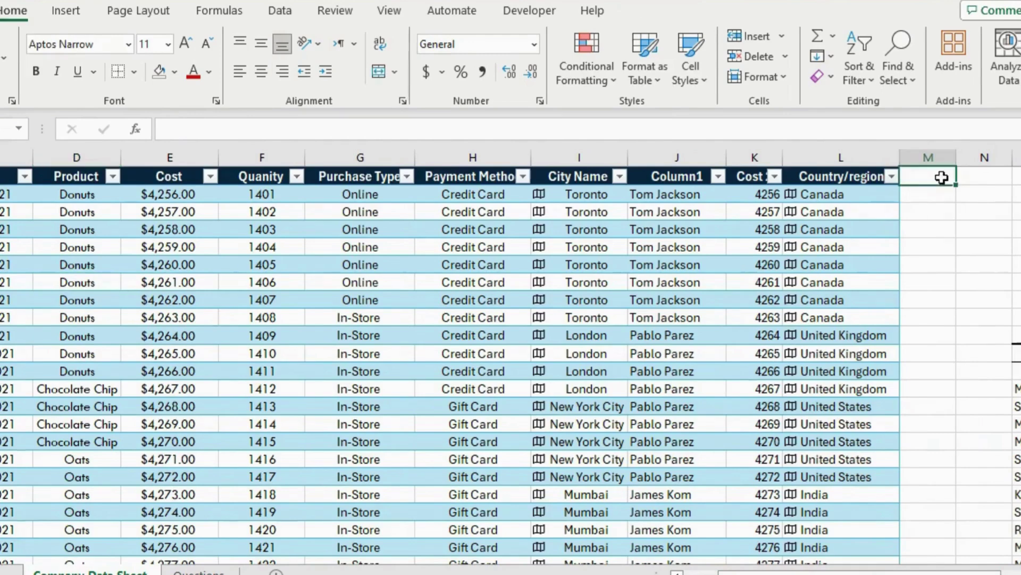
text(Rev)
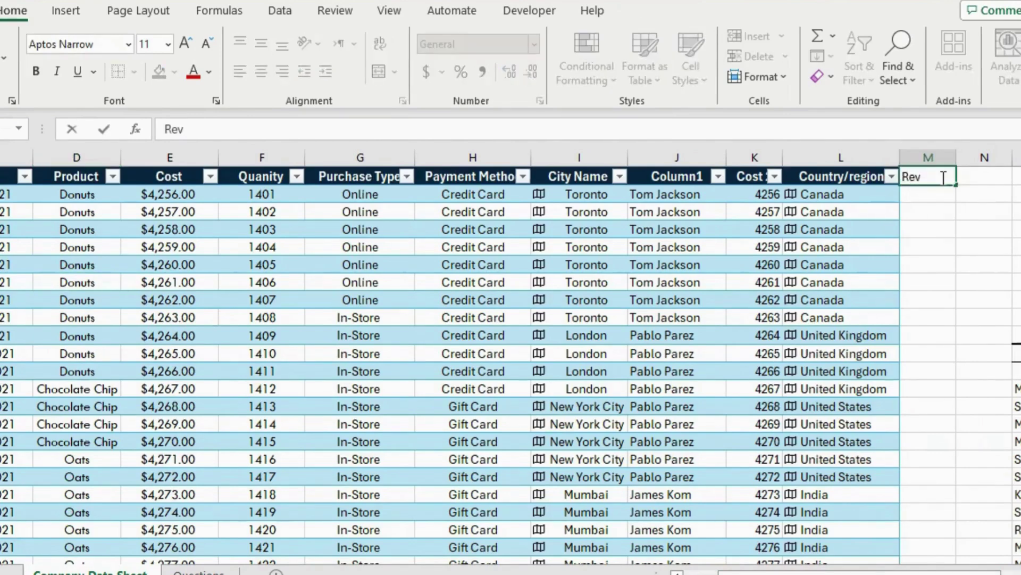
text(enue)
click(916, 196)
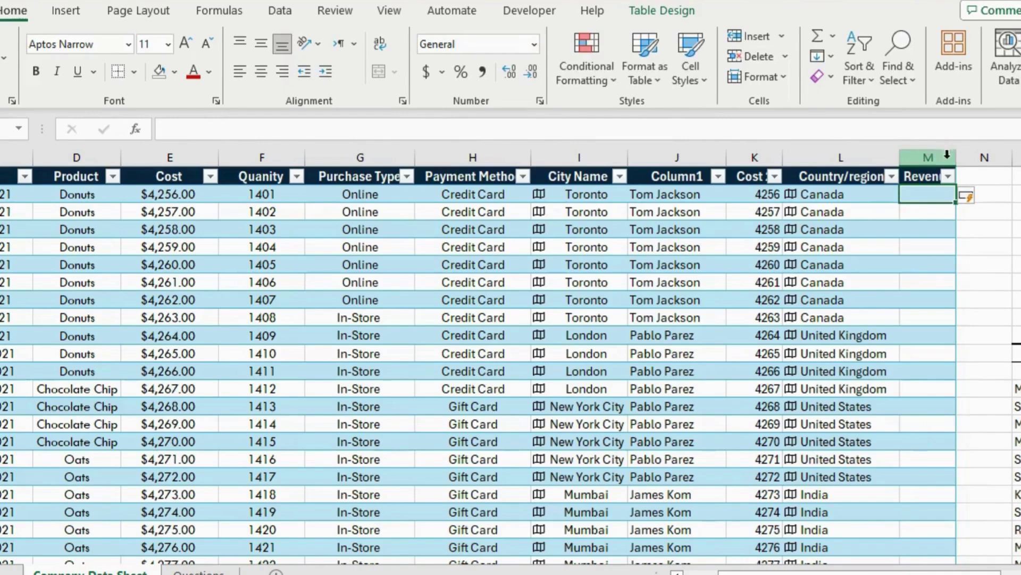
drag(980, 163, 982, 163)
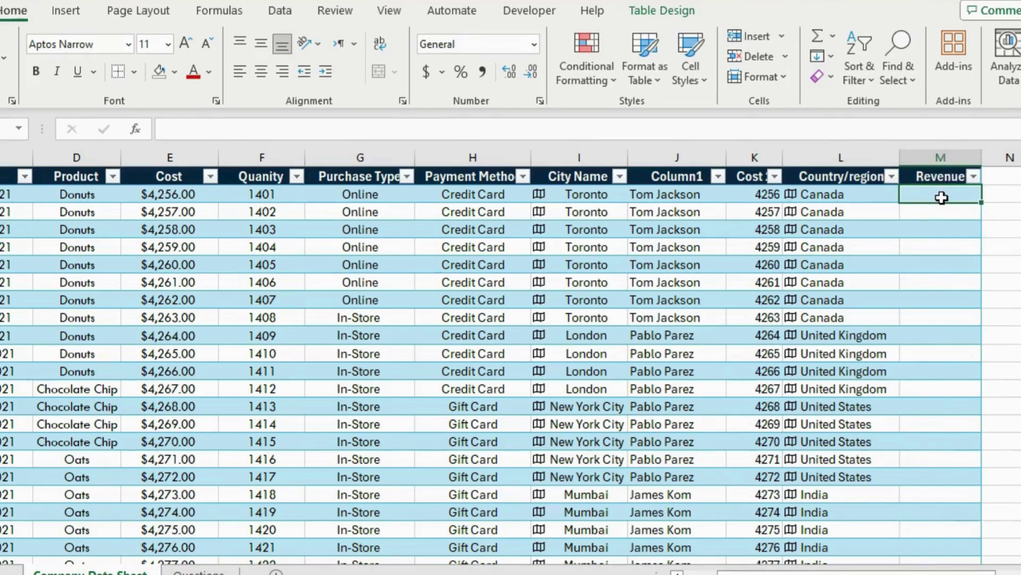
- Fill Revenue with =[@[Cost 2]]*[@[Quanity ]], then go to the Questions sheet
text(=)
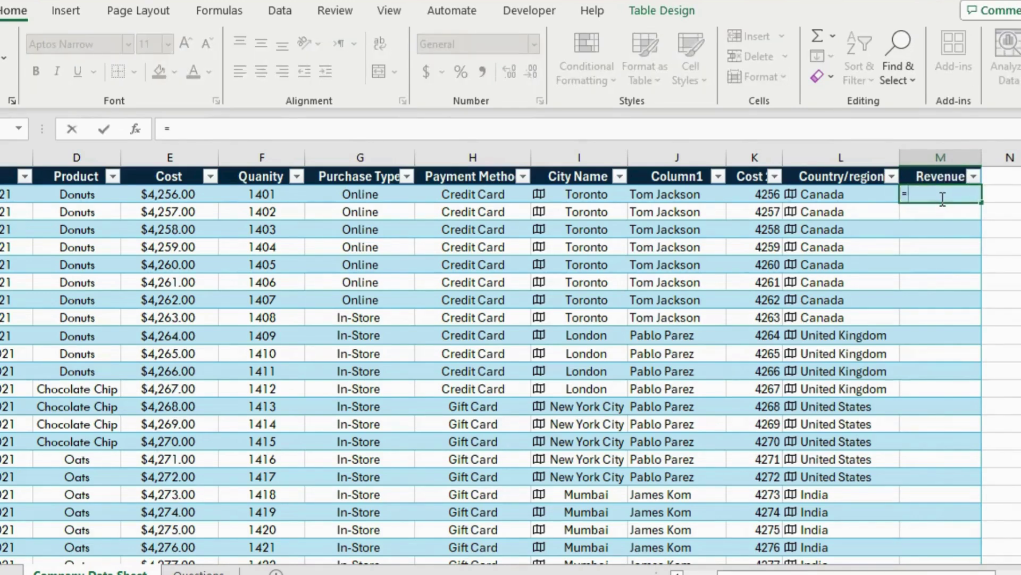
click(765, 195)
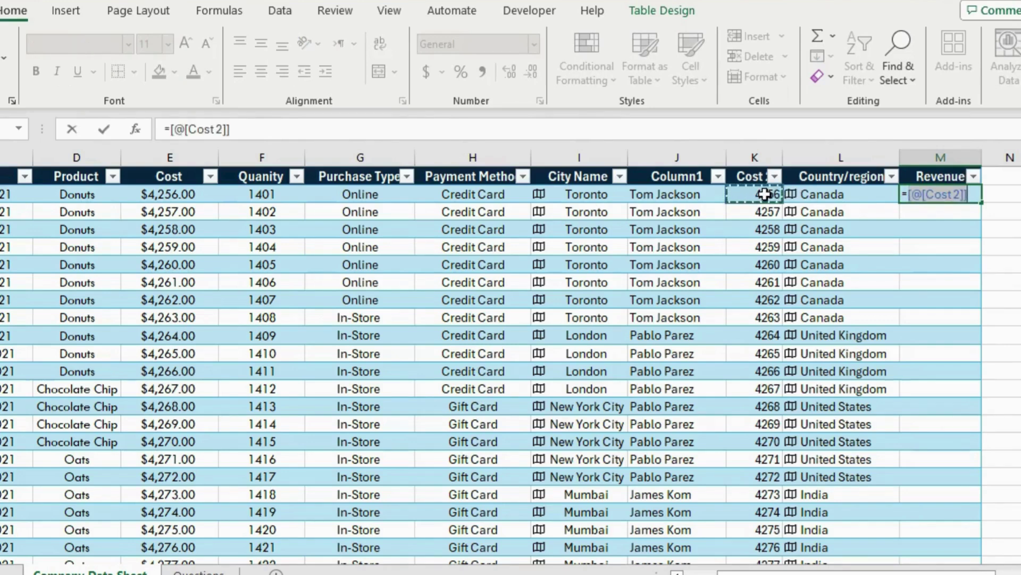
text(*)
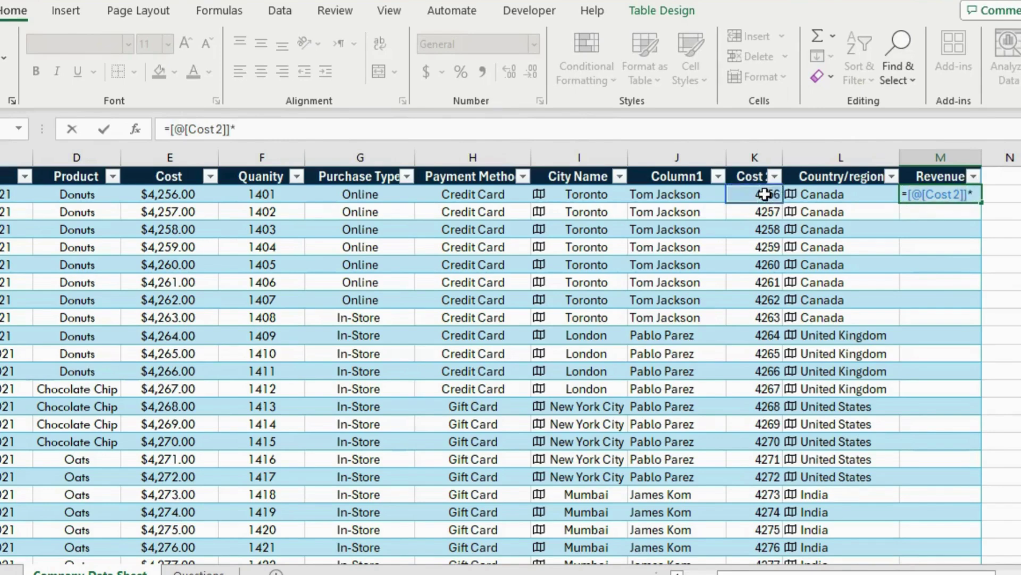
click(241, 193)
key(Return)
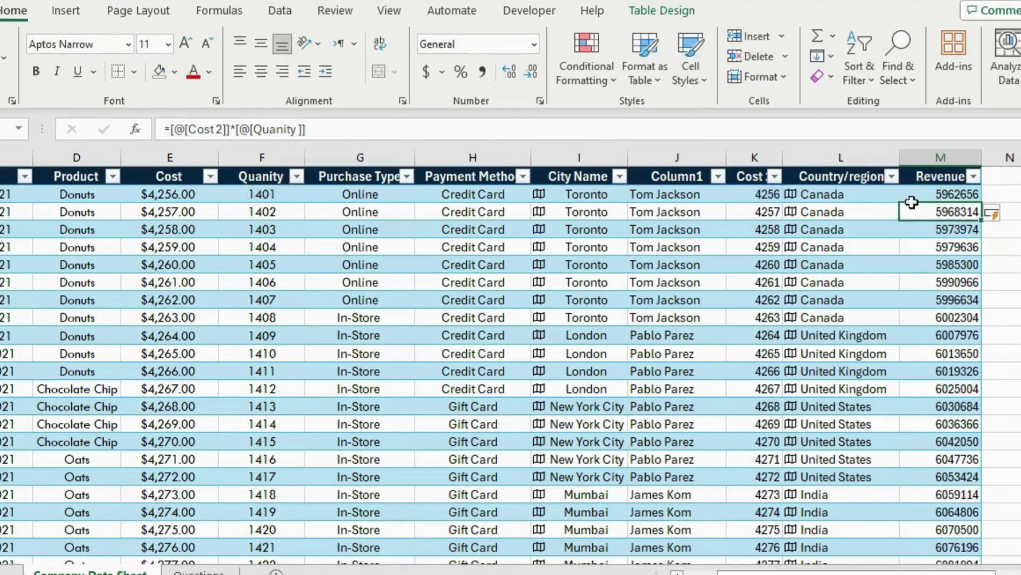
key(ctrl+Page_Down)
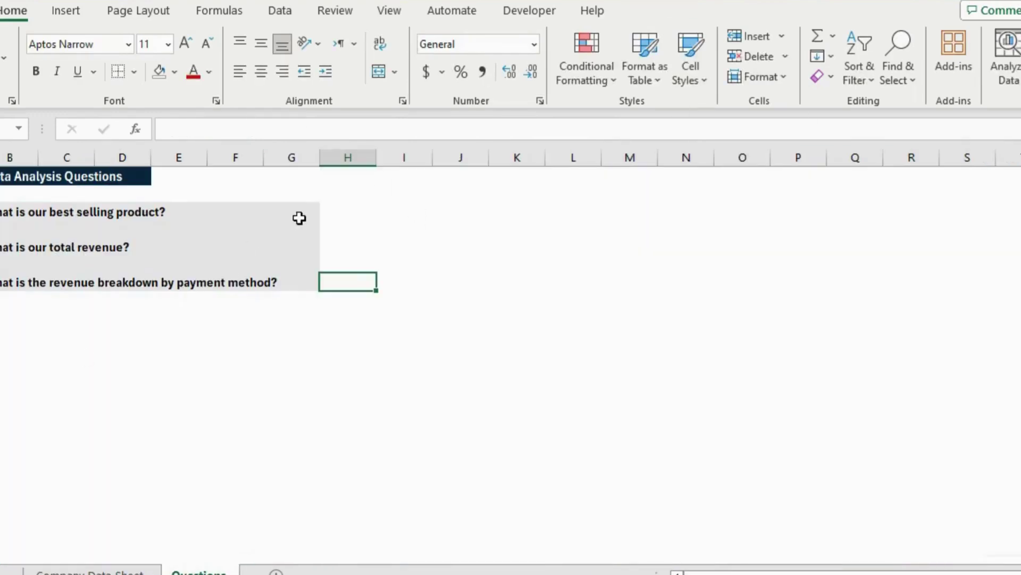
- Insert an empty PivotTable1 at J8 on the Questions sheet, using the whole Table5 as source
click(527, 229)
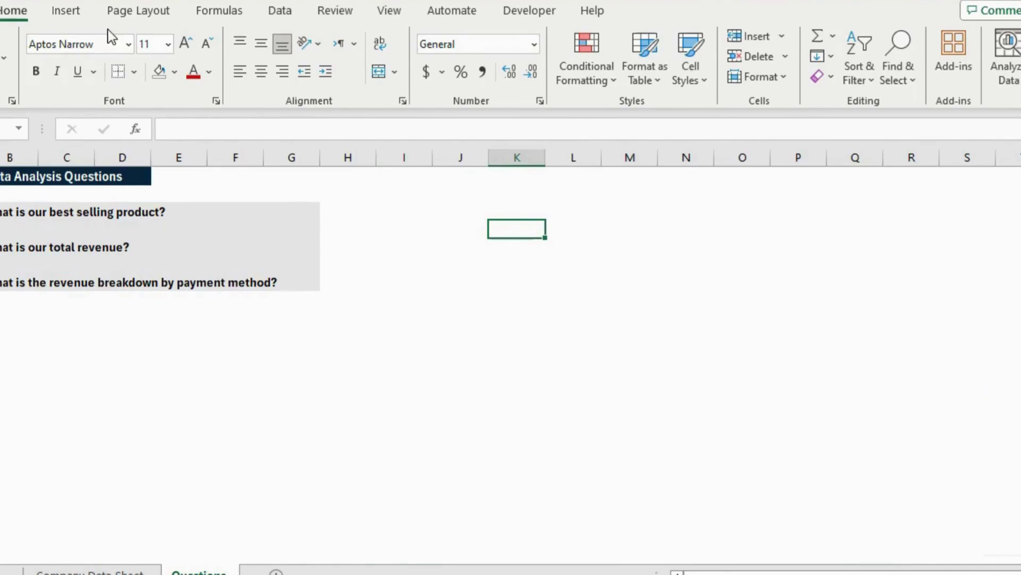
click(68, 9)
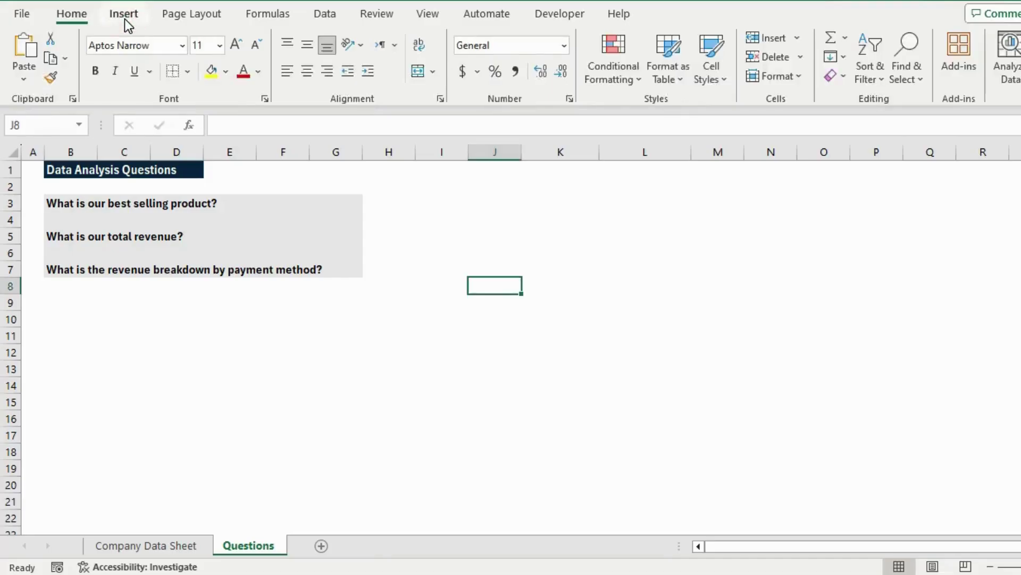
click(125, 20)
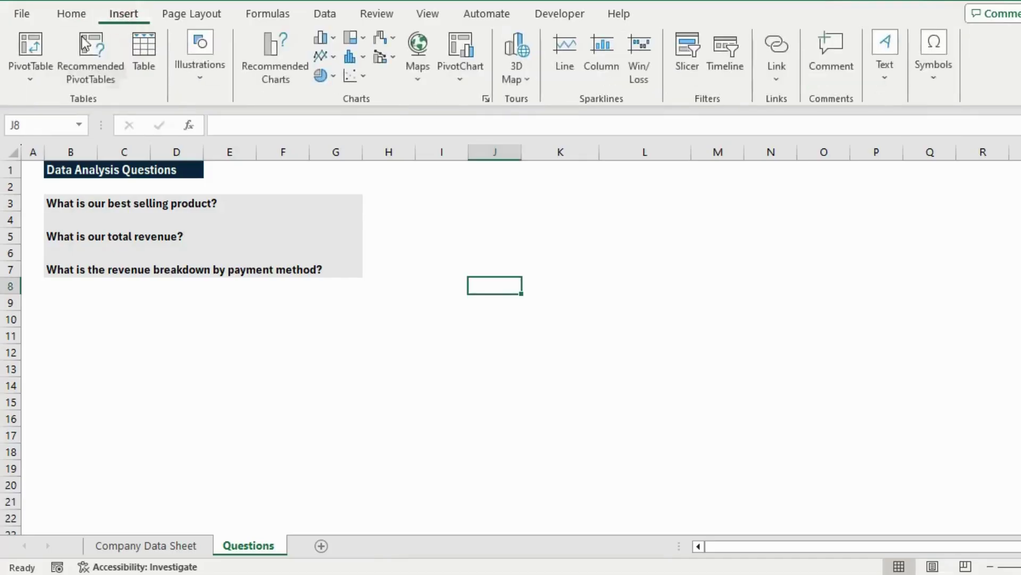
click(30, 53)
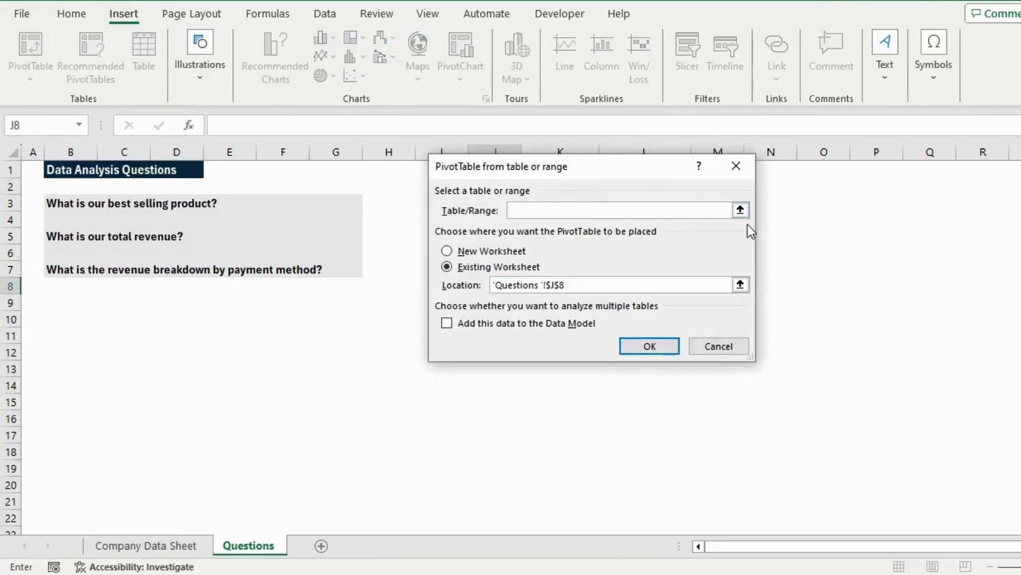
click(740, 210)
click(179, 545)
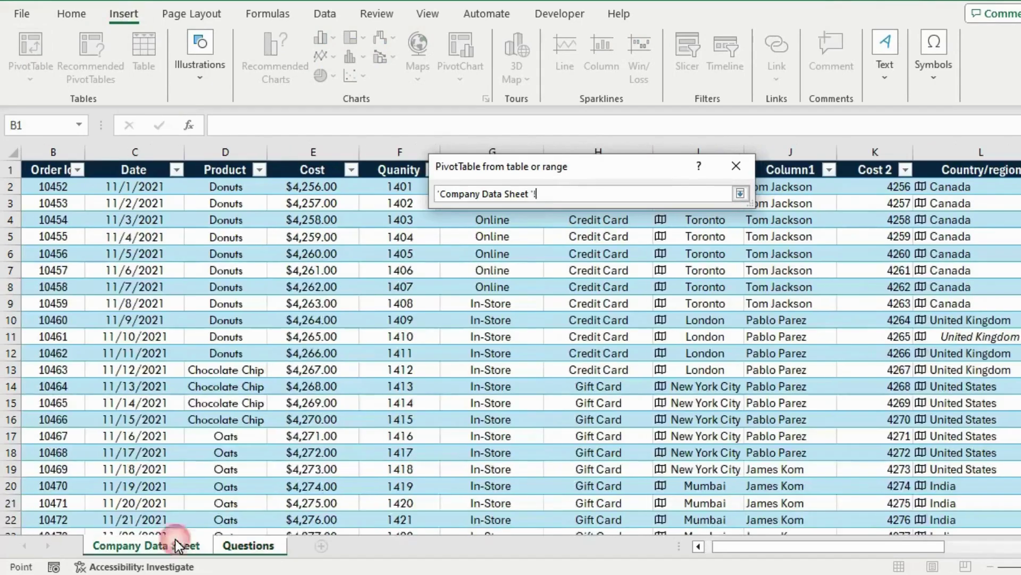
click(315, 334)
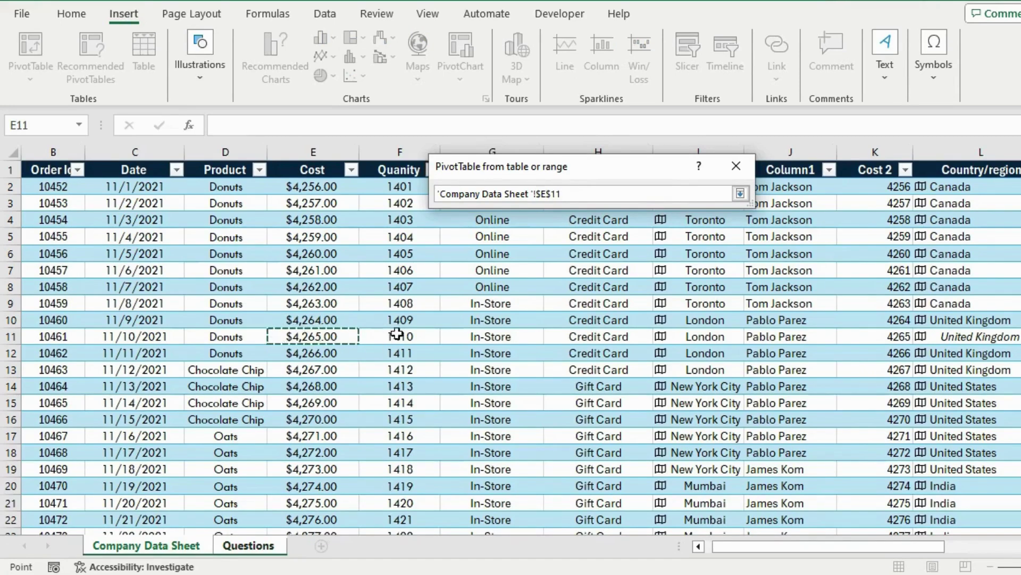
key(ctrl+a)
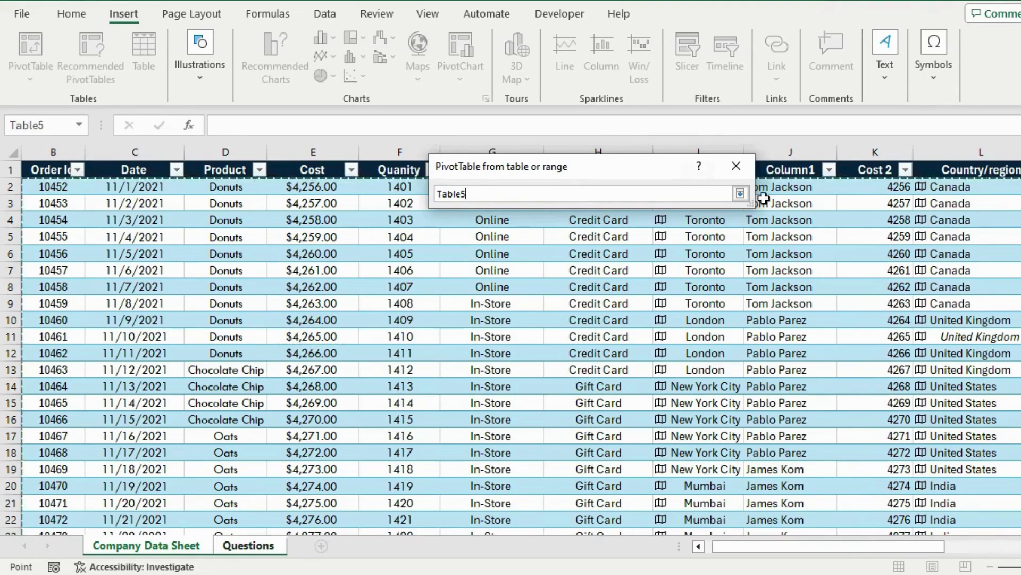
click(740, 193)
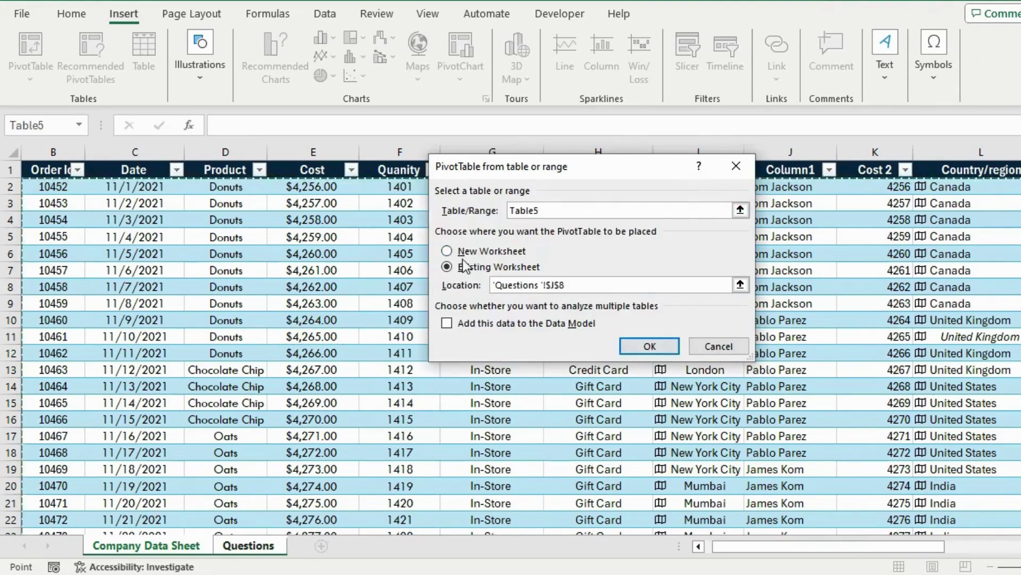
click(634, 343)
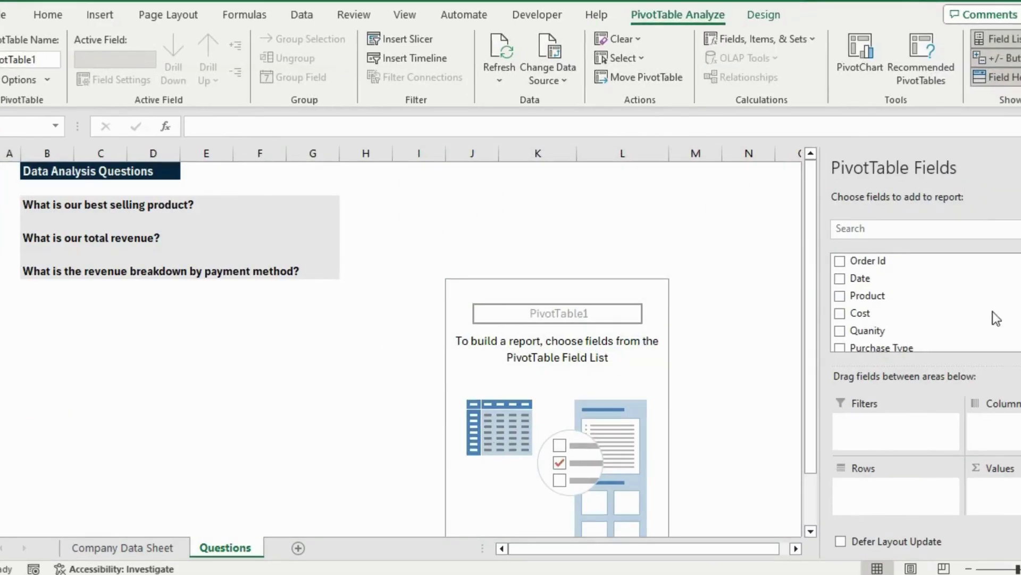
- Add Product to the pivot Rows and Quanity to Values as Sum of Quanity
click(472, 287)
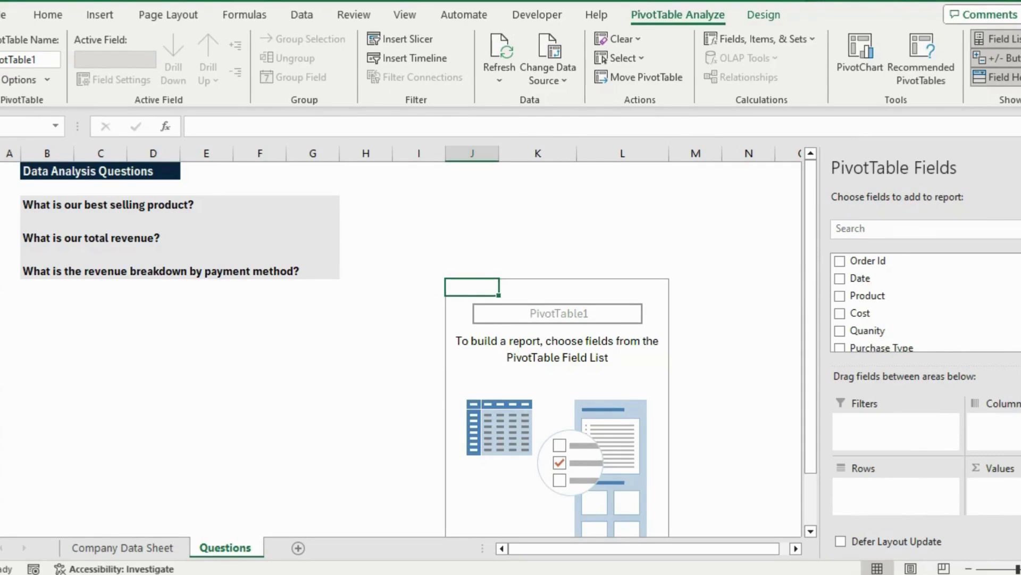
scroll(904, 304, down, 5)
scroll(904, 303, up, 5)
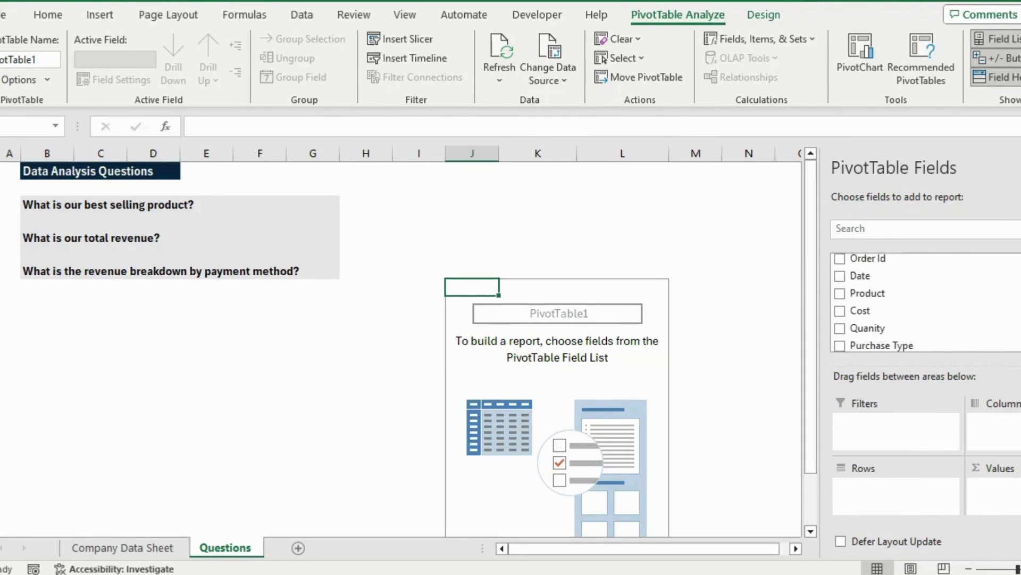
drag(880, 299, 880, 508)
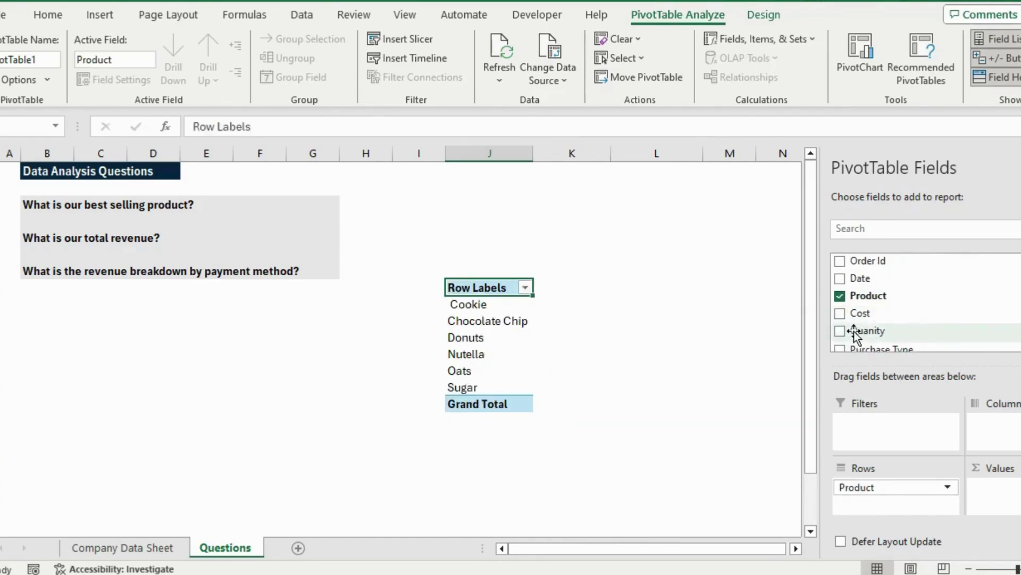
drag(860, 331, 996, 486)
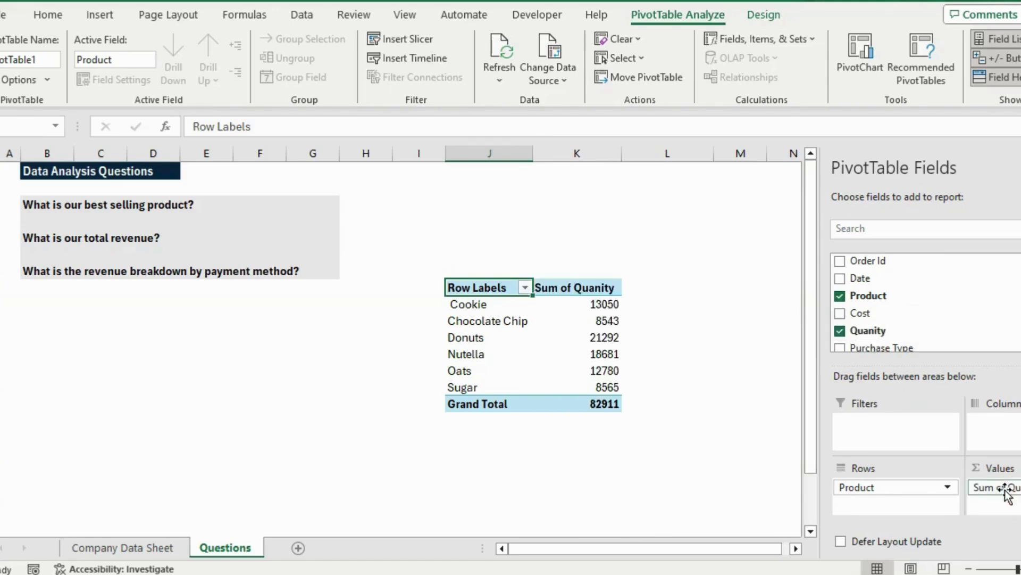
- Sort the product quantity totals largest to smallest so Donuts leads with 21292
click(497, 325)
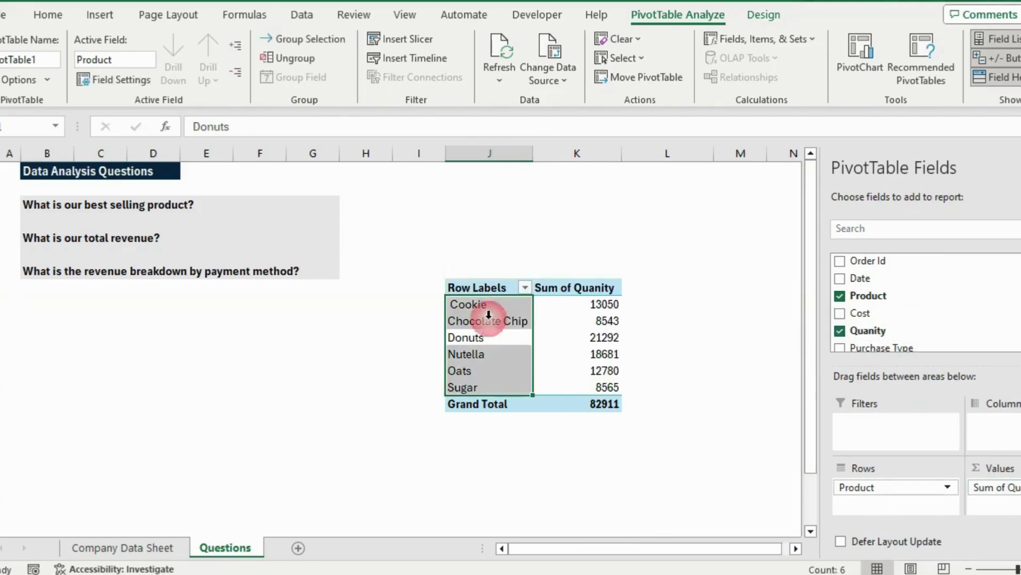
click(600, 304)
key(Left)
key(Up)
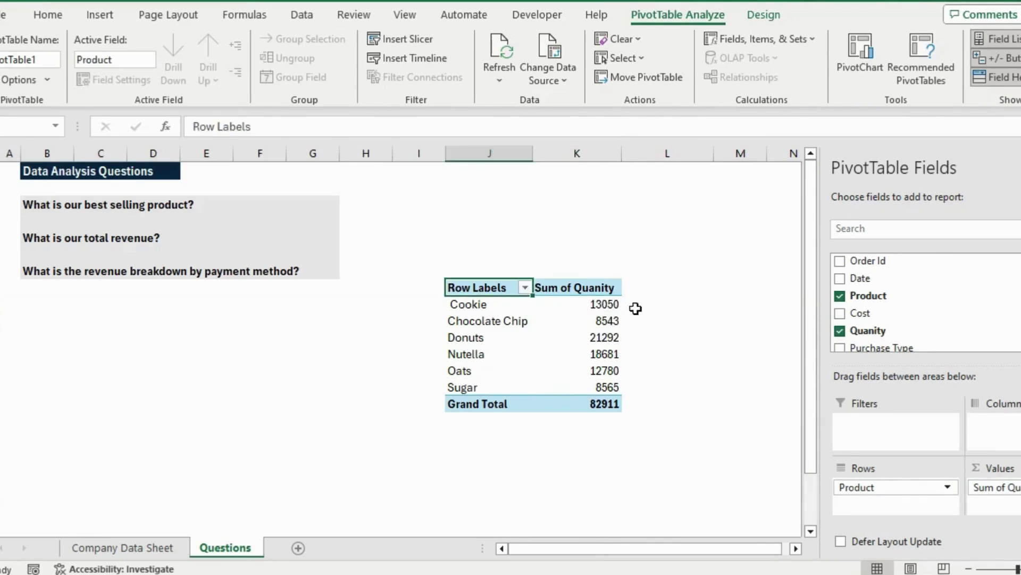
click(497, 325)
click(605, 305)
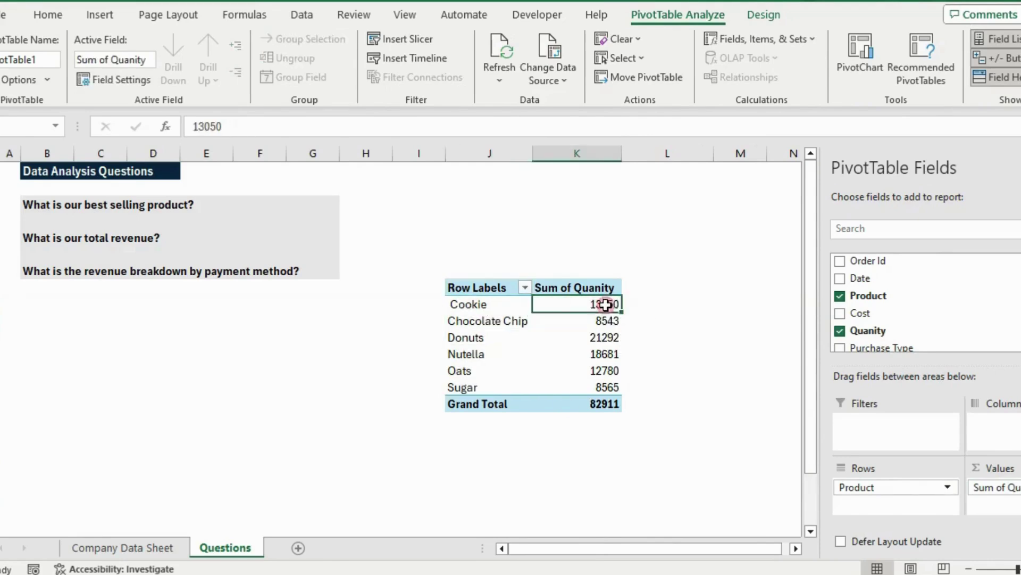
right_click(595, 305)
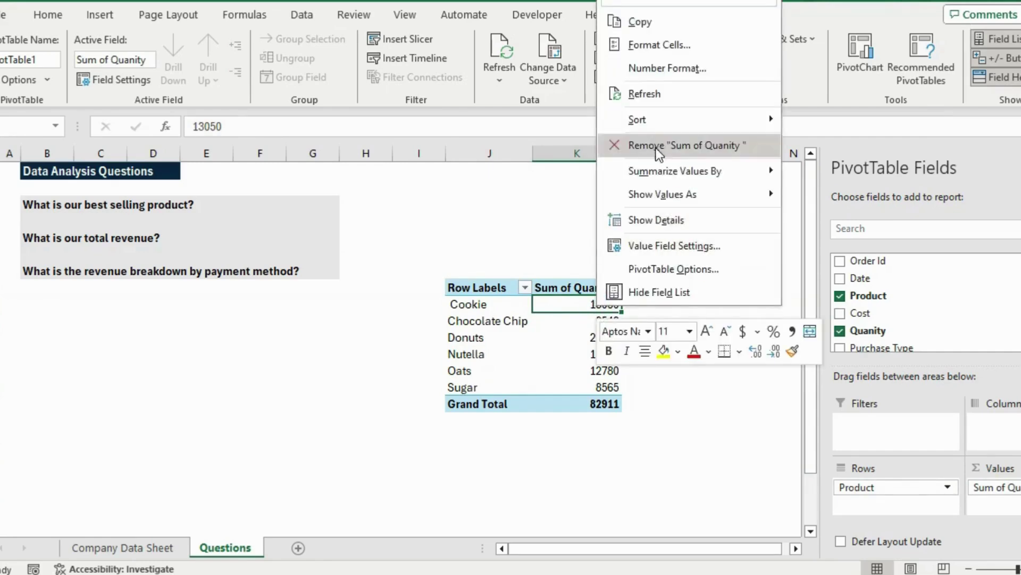
mouse_move(703, 126)
click(851, 121)
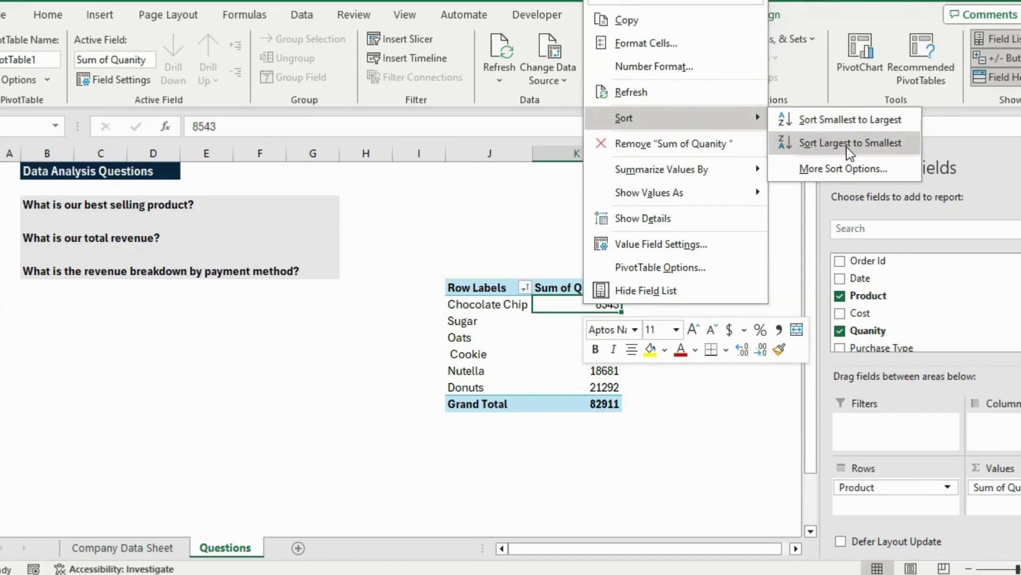
click(851, 146)
click(474, 371)
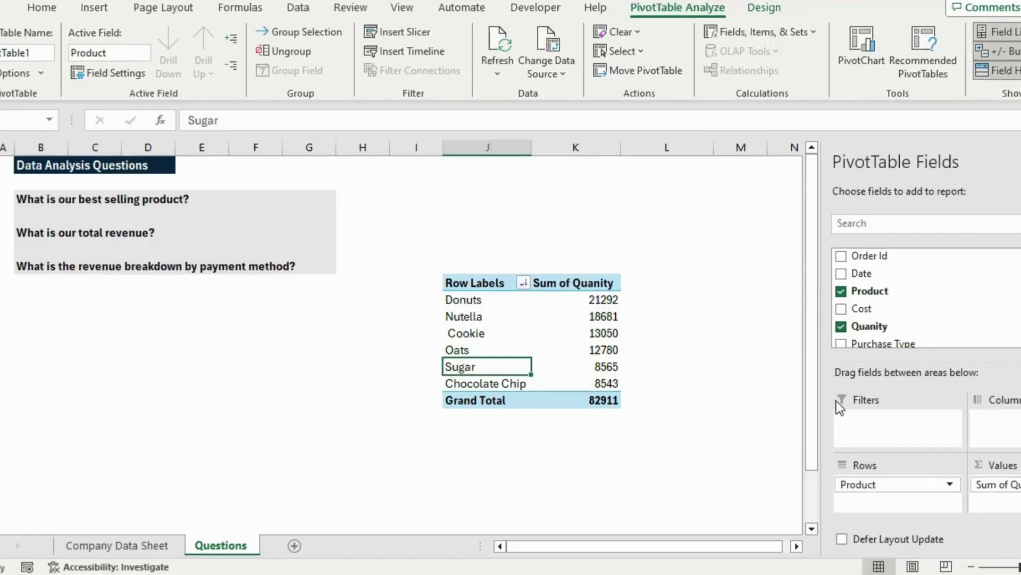
click(60, 248)
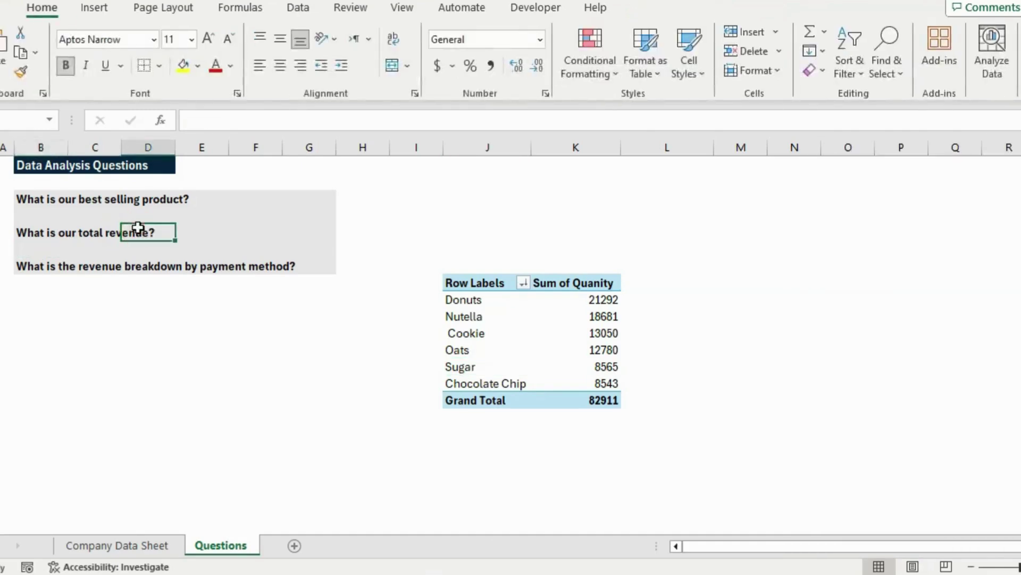
- Replace Product and Sum of Quanity with a single Sum of Revenue total of 355248434
click(488, 369)
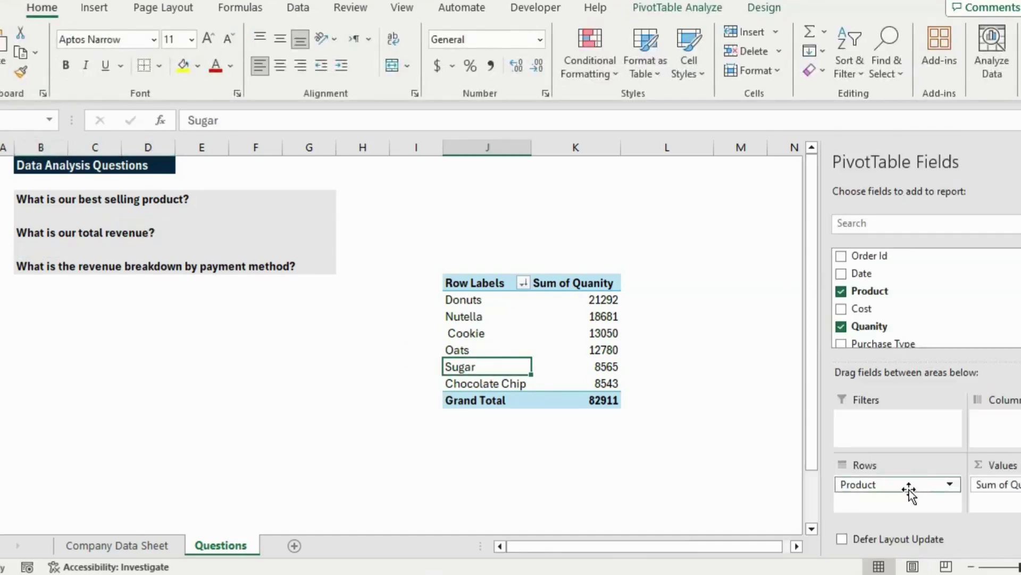
drag(907, 486, 686, 463)
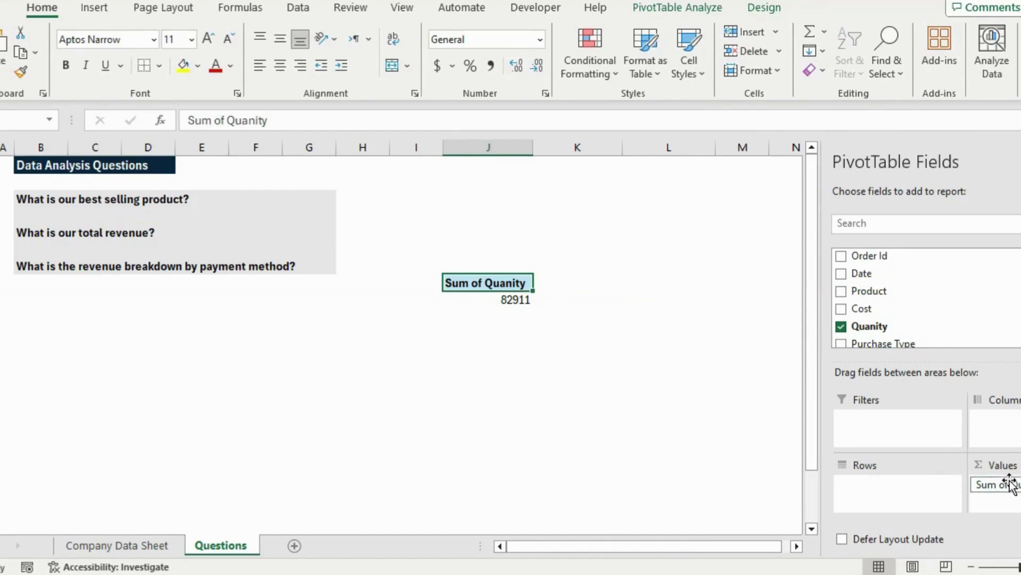
mouse_move(1016, 485)
mouse_down()
mouse_move(851, 319)
mouse_move(895, 413)
mouse_move(912, 483)
mouse_move(1009, 484)
mouse_up()
scroll(904, 319, down, 3)
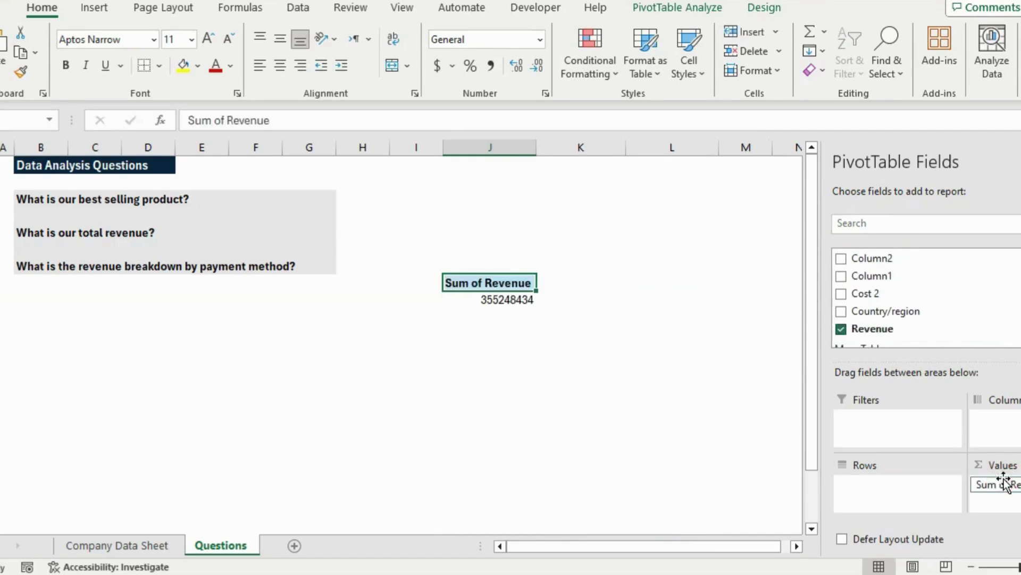
click(473, 318)
key(Up)
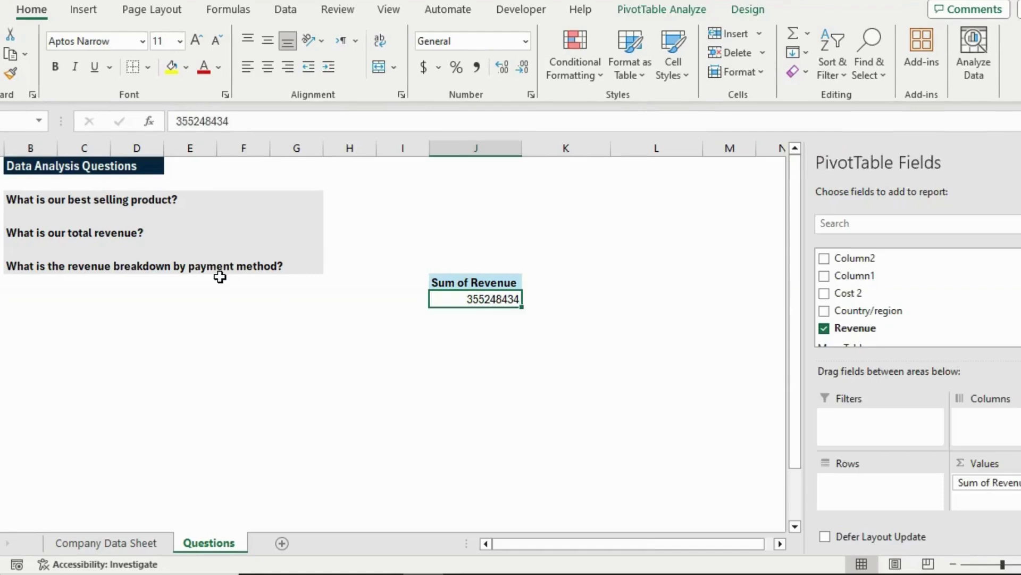
click(233, 281)
click(245, 263)
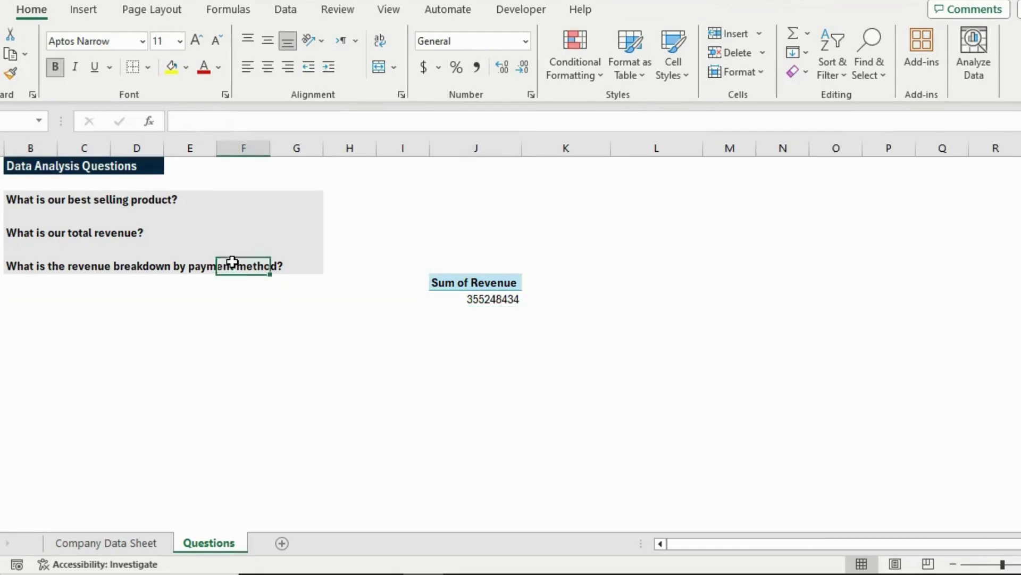
click(472, 298)
- Add Payment Method to the pivot rows to split revenue into Credit Card and Gift Card
scroll(878, 276, up, 3)
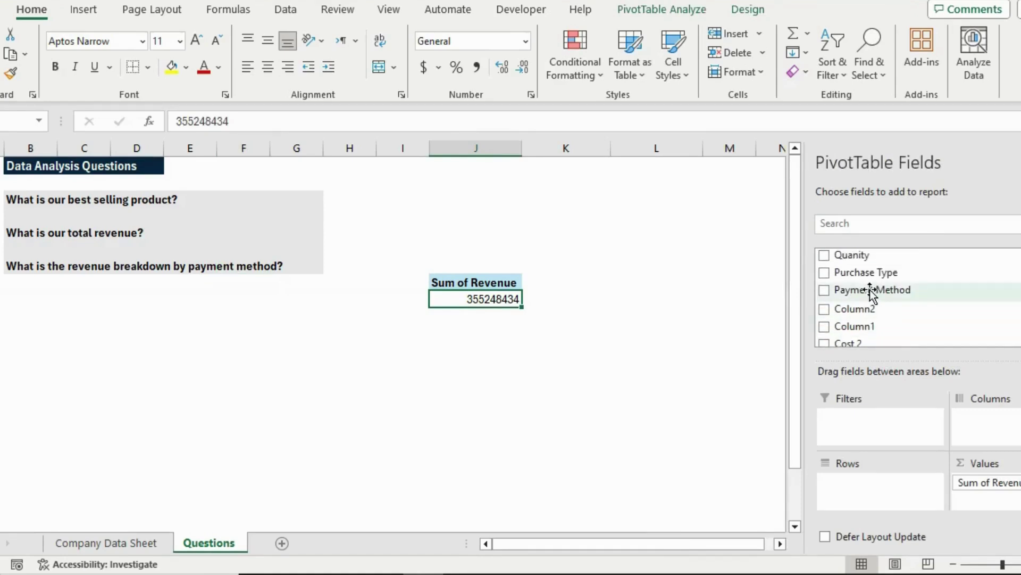
drag(869, 289, 844, 500)
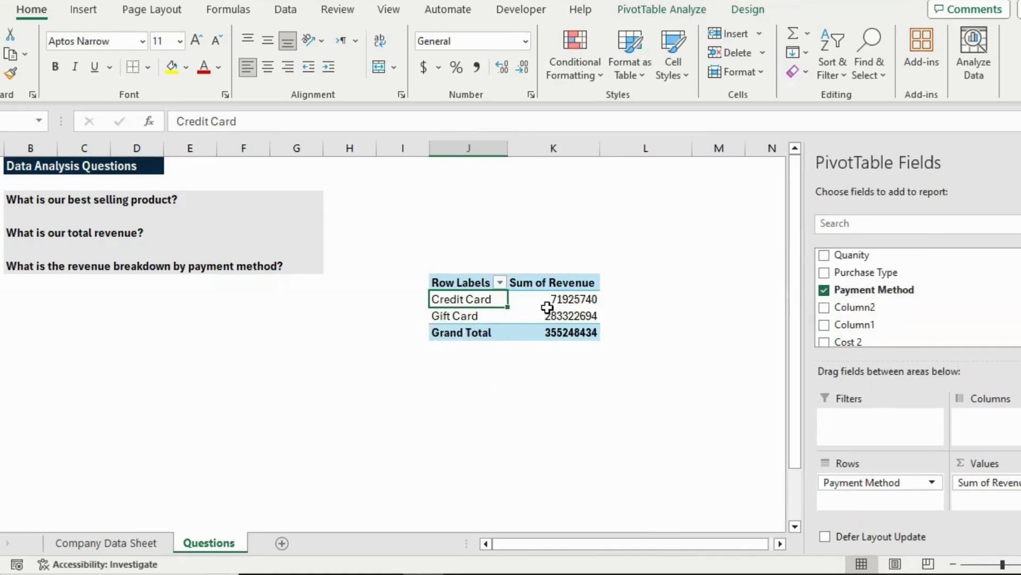
key(Right)
key(Down)
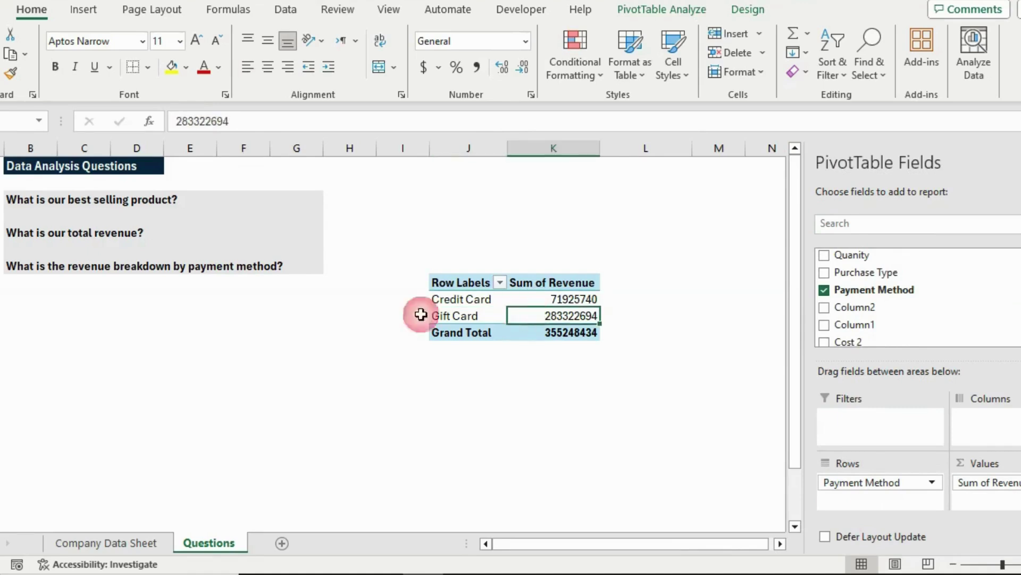
- Show revenue as % of Grand Total: Credit Card 20.25%, Gift Card 79.75%
click(548, 295)
right_click(548, 296)
mouse_move(659, 193)
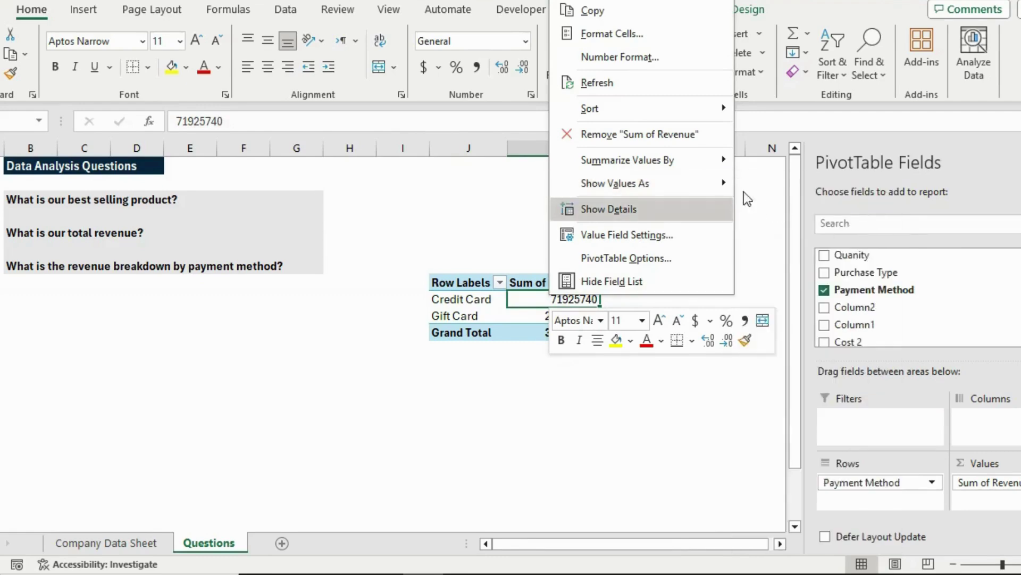
click(789, 213)
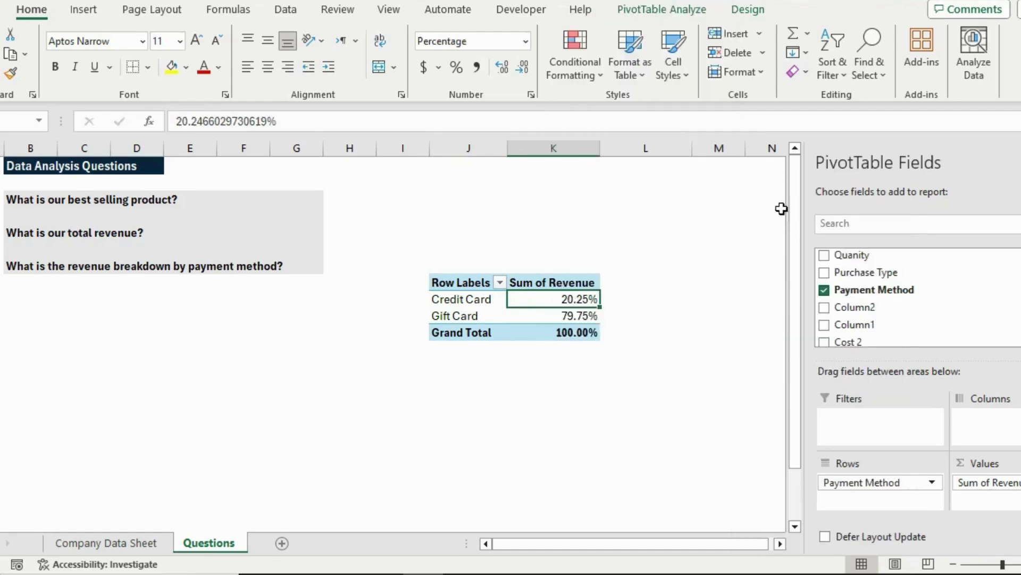
click(519, 316)
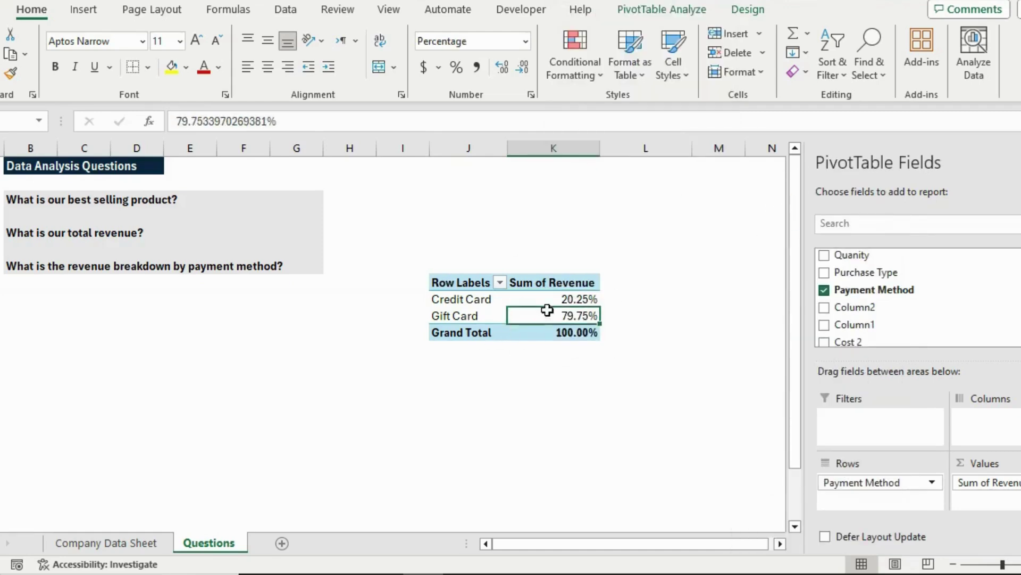
click(554, 297)
click(562, 317)
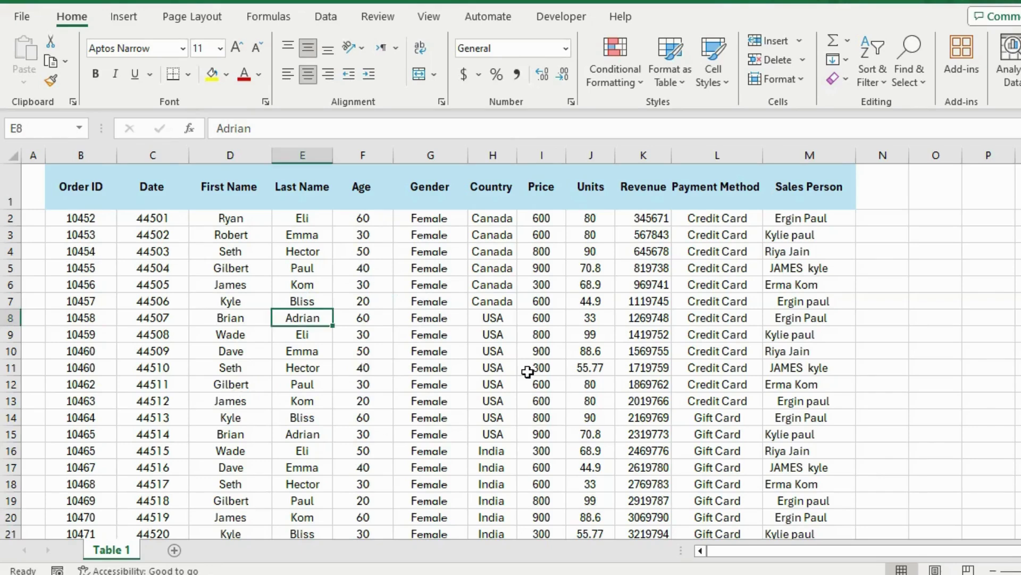
- Inspect the Table 1 order data, including Country, Payment Method, Gender, name and Sales Person columns
click(481, 315)
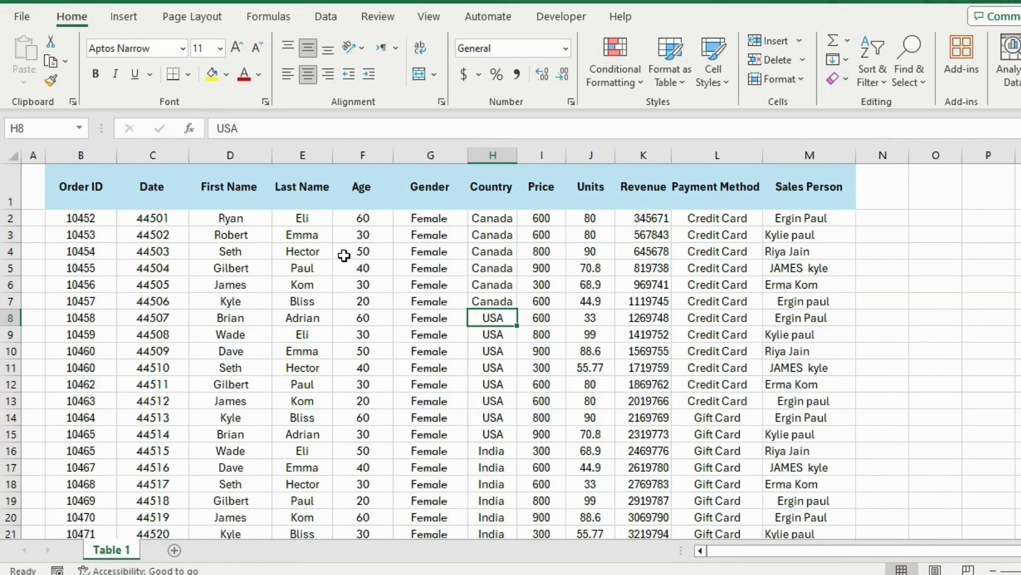
click(759, 256)
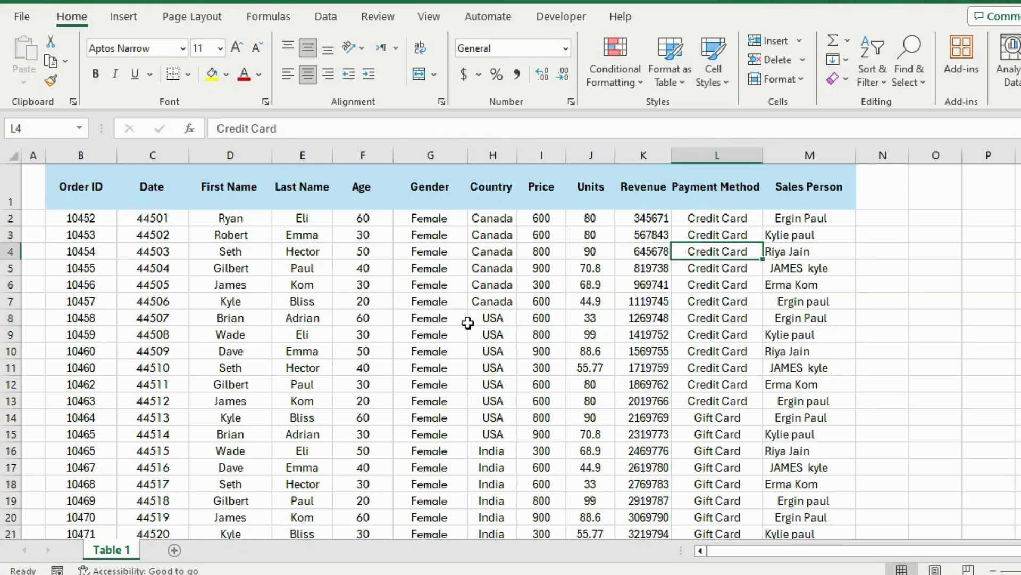
click(400, 284)
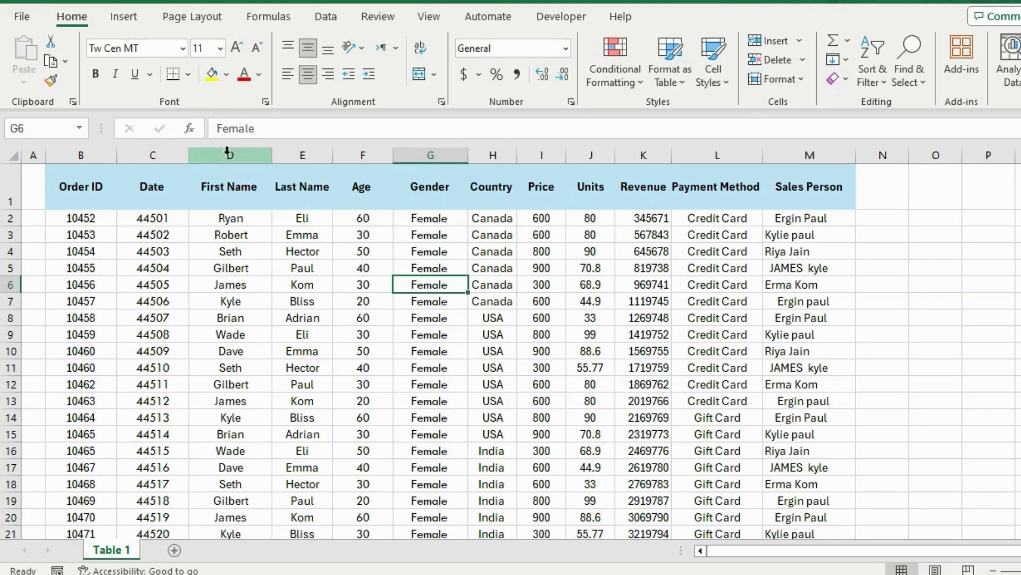
drag(238, 157, 299, 155)
click(276, 321)
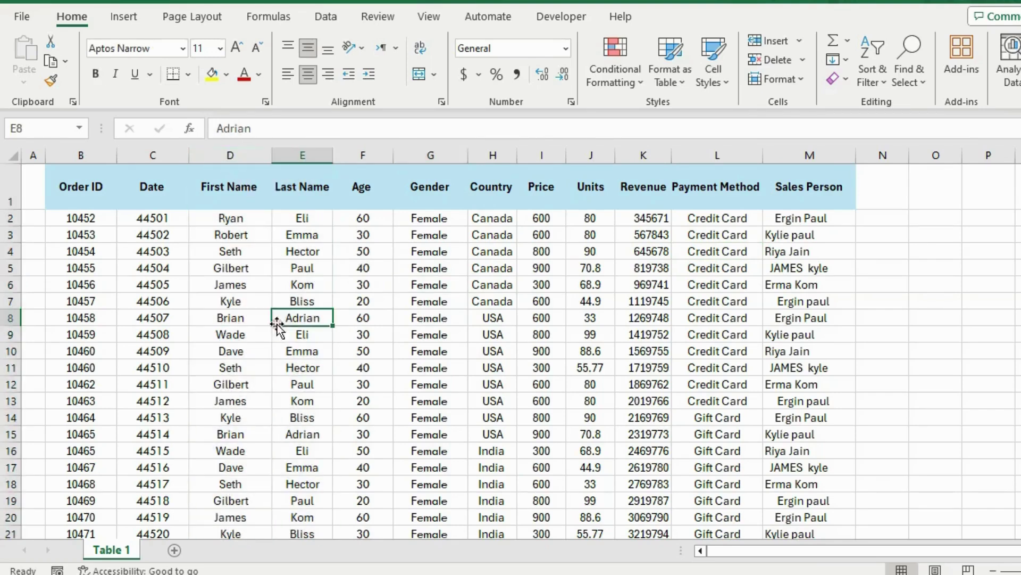
click(778, 156)
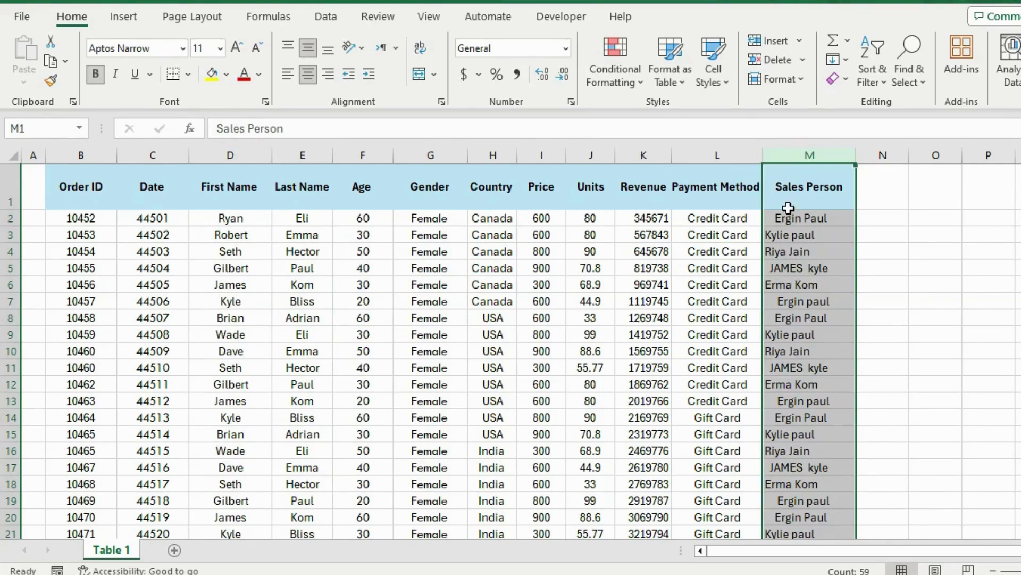
click(703, 266)
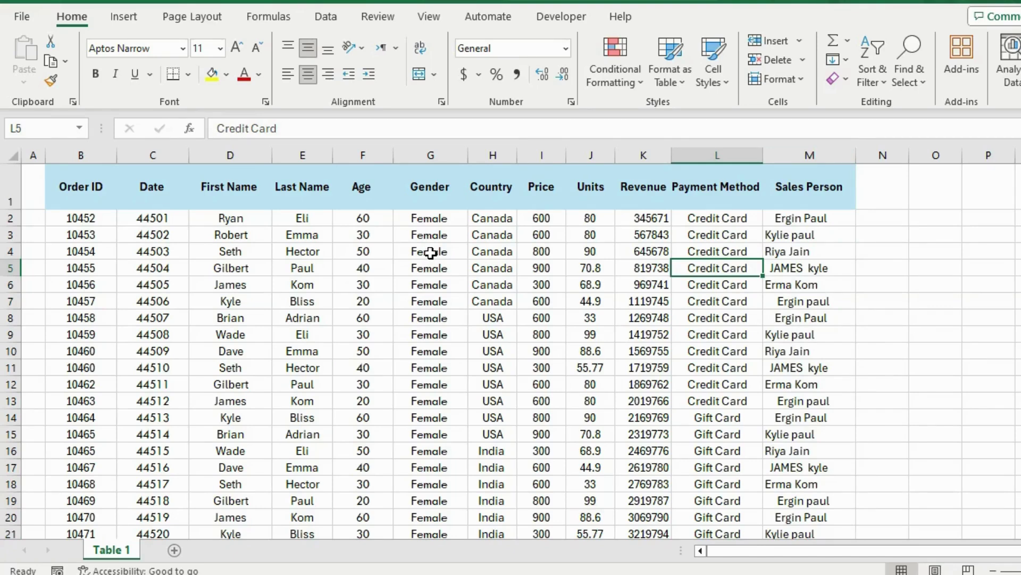
- Load the sales range into Power Query with From Table/Range, confirming it as a table
click(326, 16)
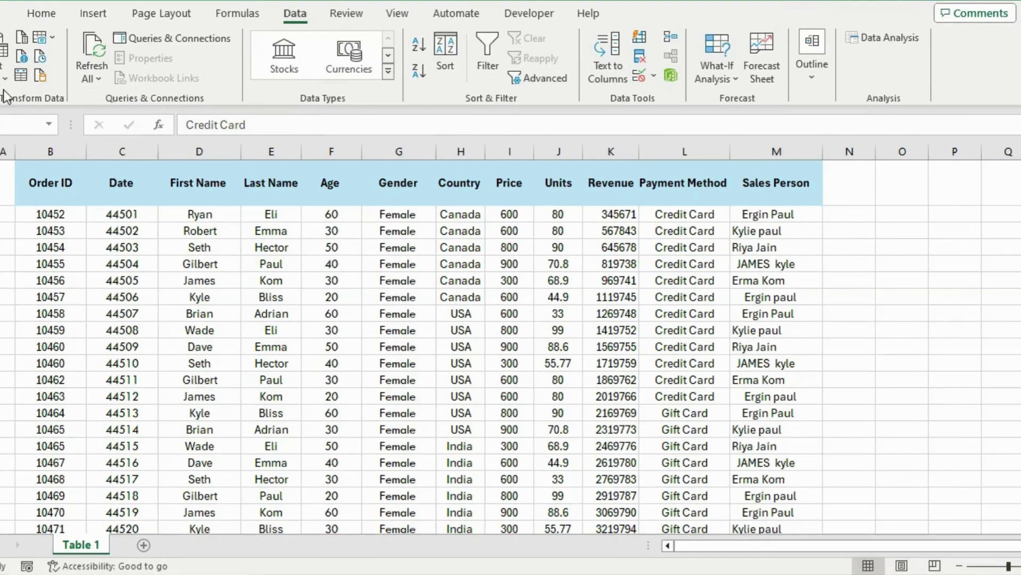
click(28, 80)
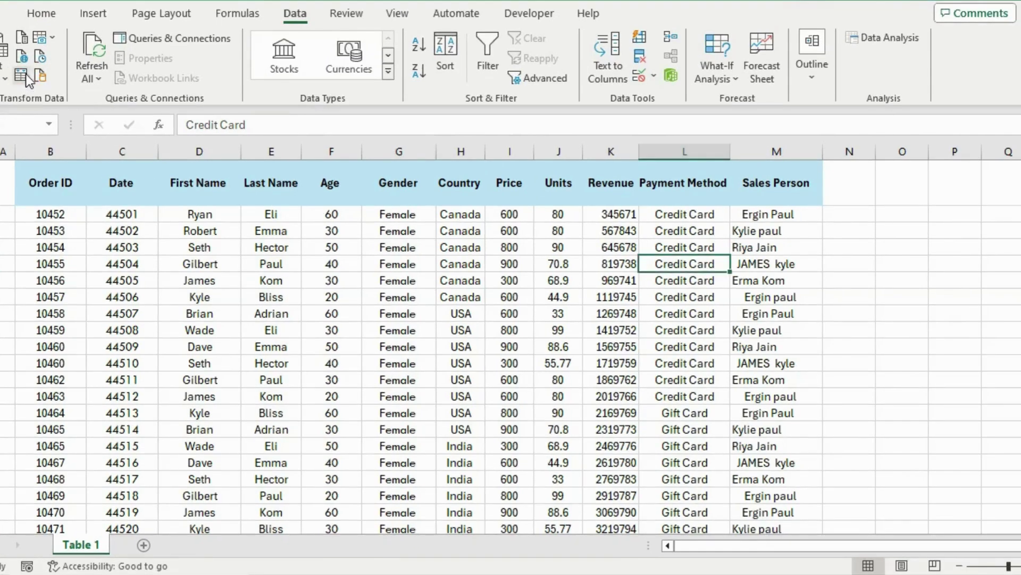
click(528, 290)
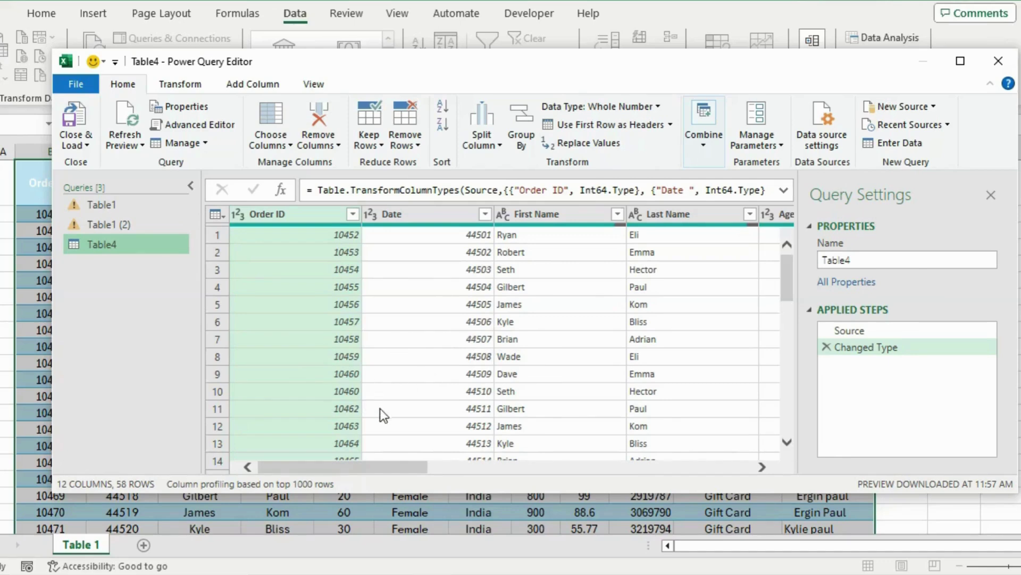
- Remove rows with duplicate Order IDs, leaving 56 rows
click(308, 212)
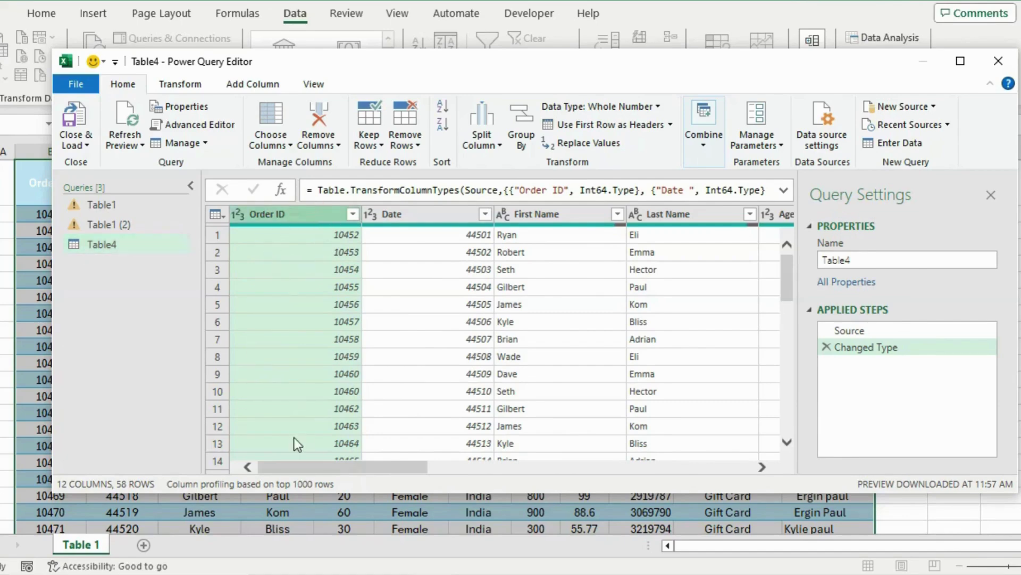
click(299, 374)
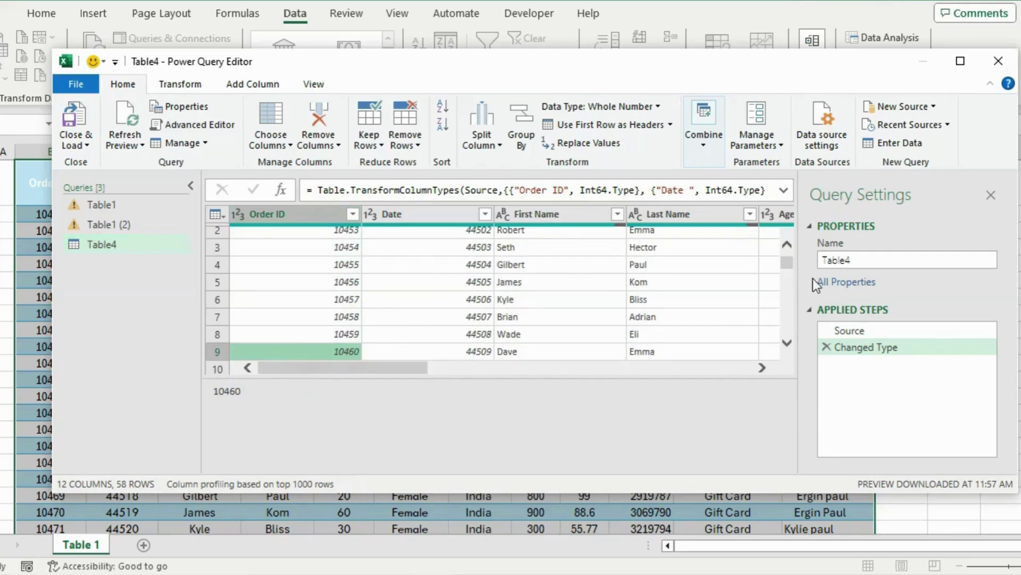
scroll(786, 265, up, 1)
click(280, 214)
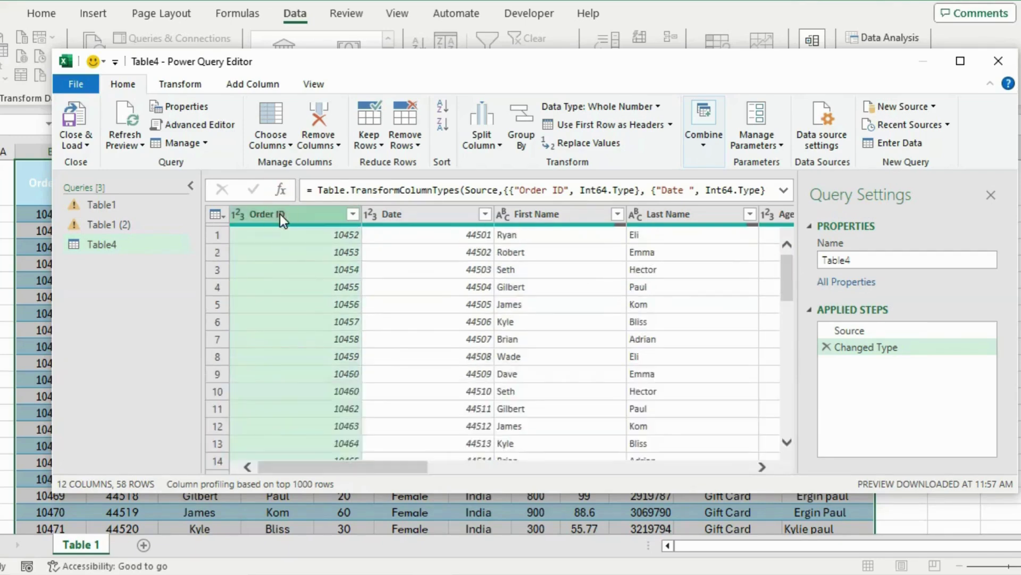
right_click(280, 213)
click(343, 264)
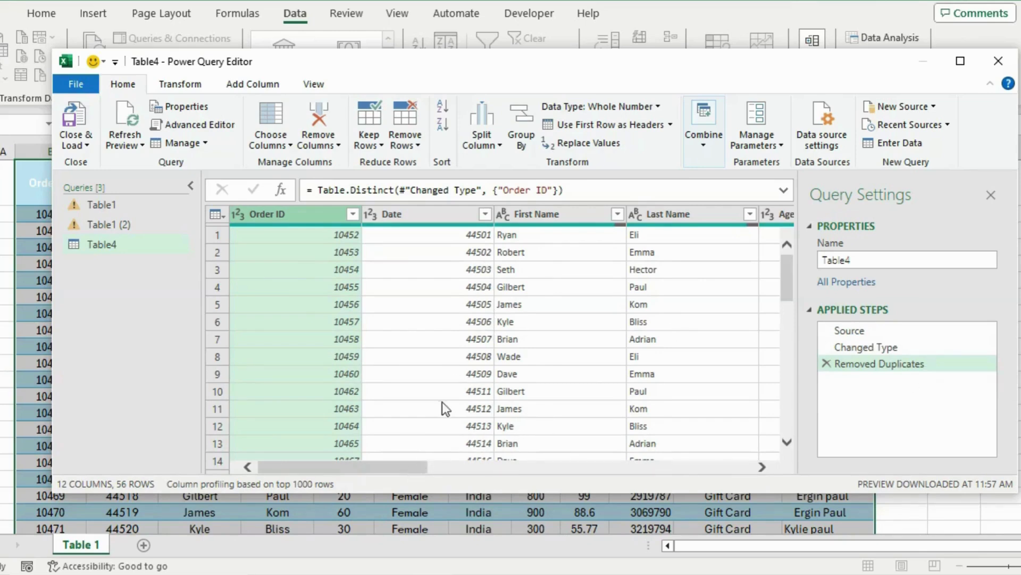
click(455, 348)
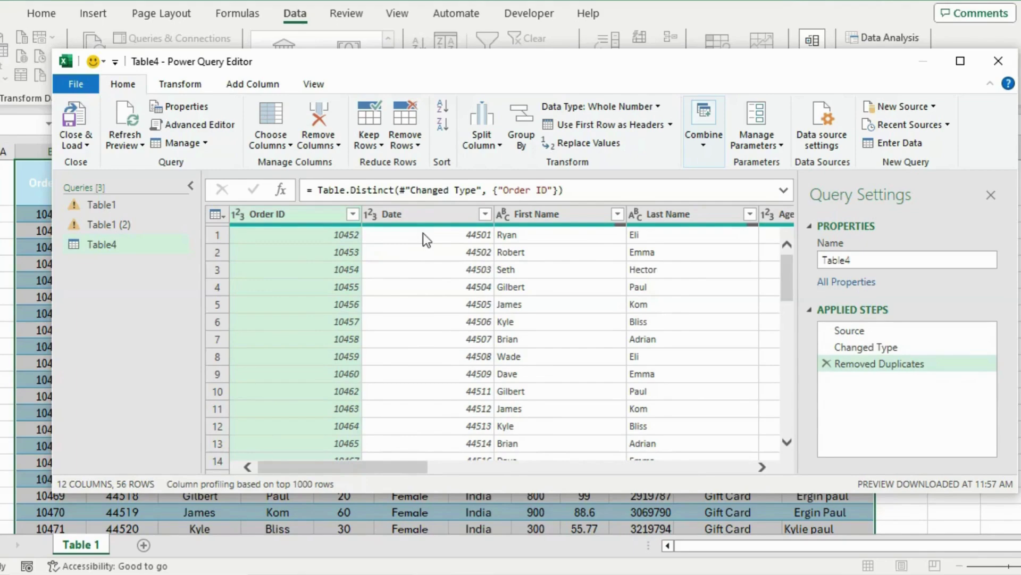
- Change the Date column's type to Date
click(425, 216)
right_click(426, 216)
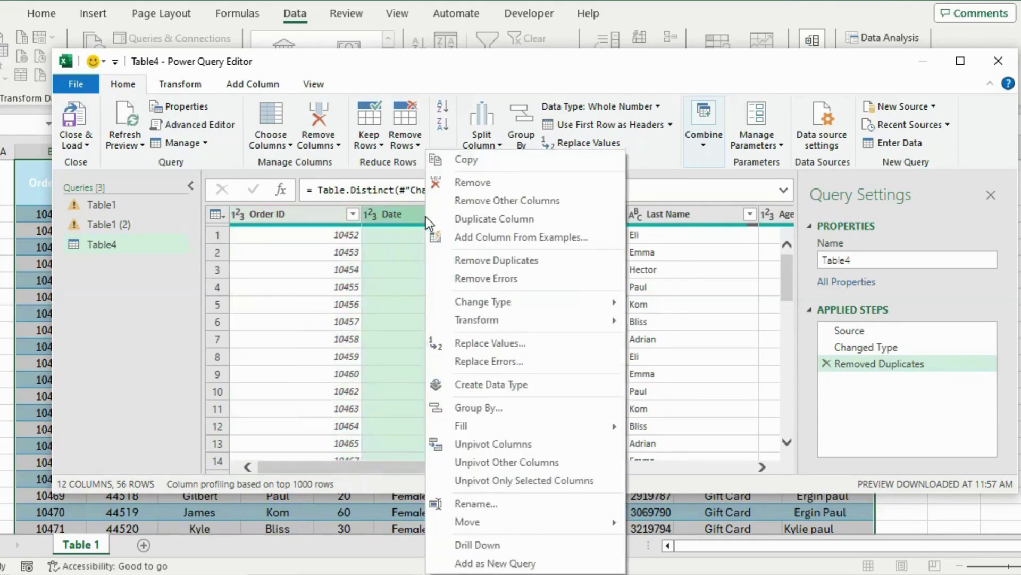
mouse_move(564, 305)
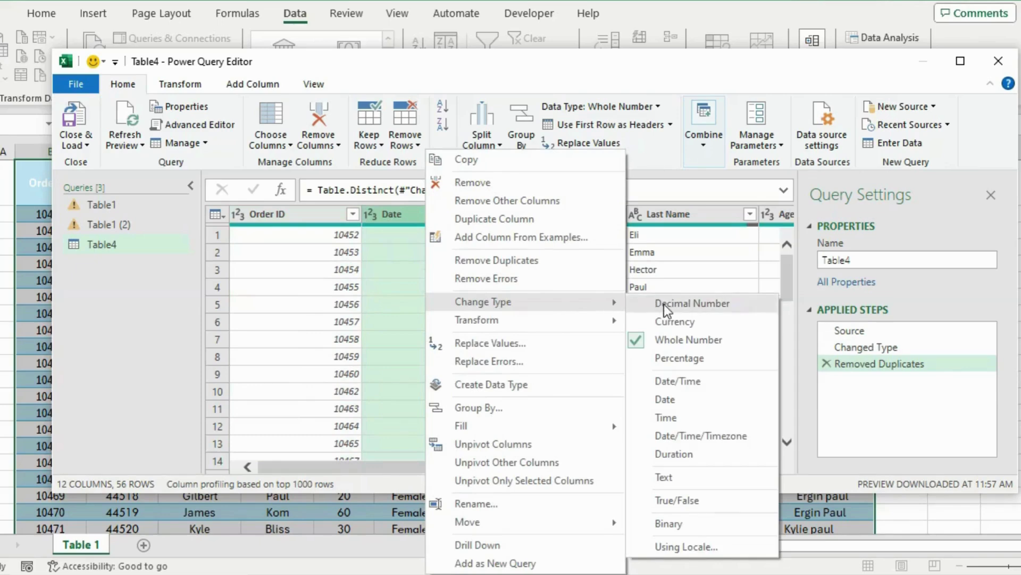
click(668, 398)
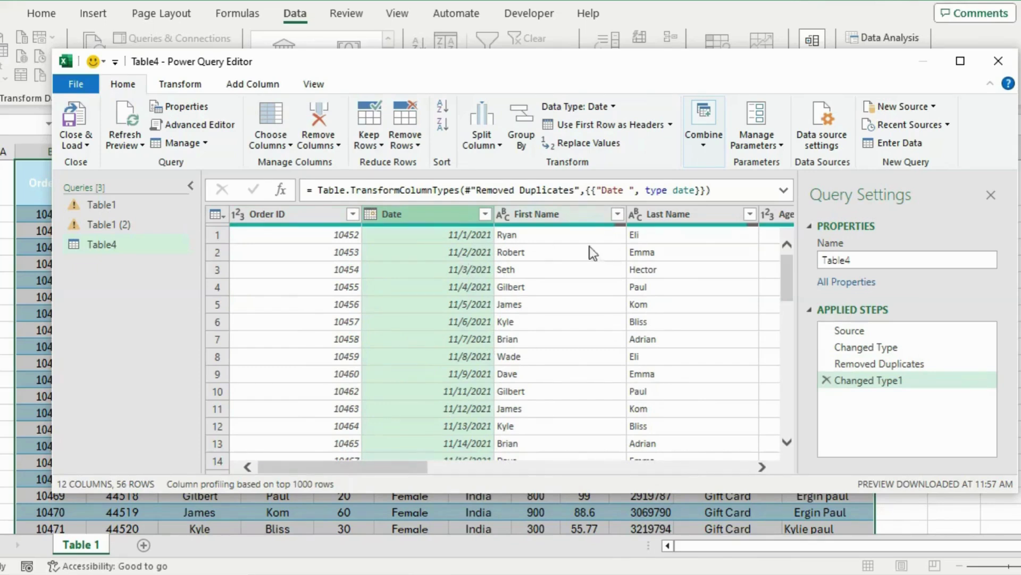
- Merge First Name and Last Name with a Space separator into a new column named Names
click(588, 220)
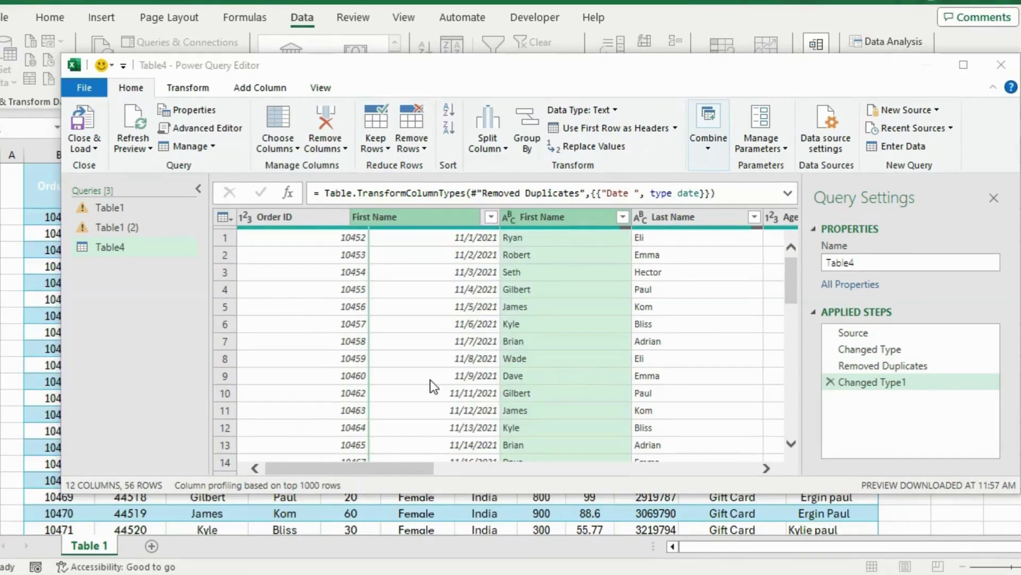
drag(434, 386, 690, 222)
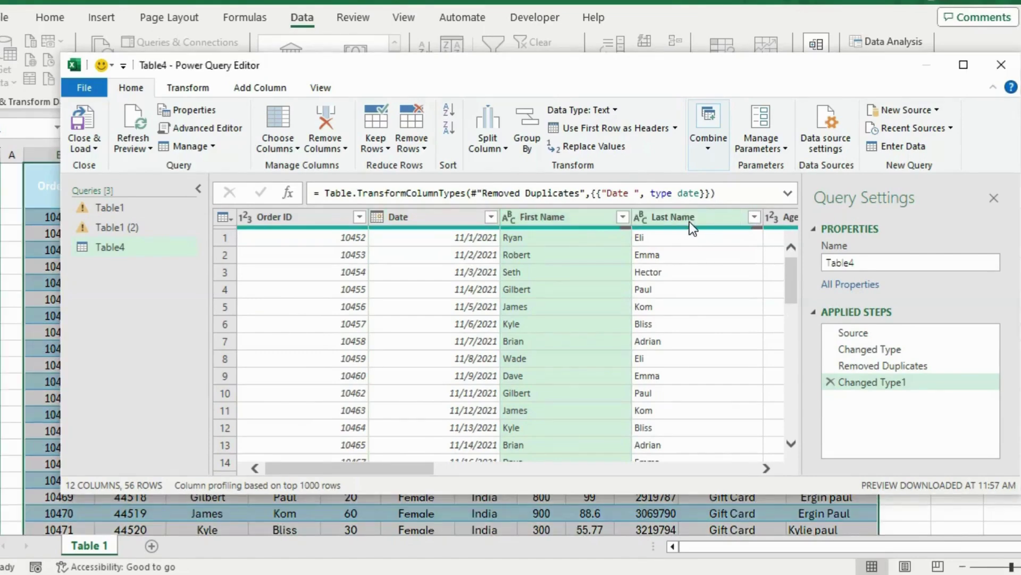
ctrl+click(689, 219)
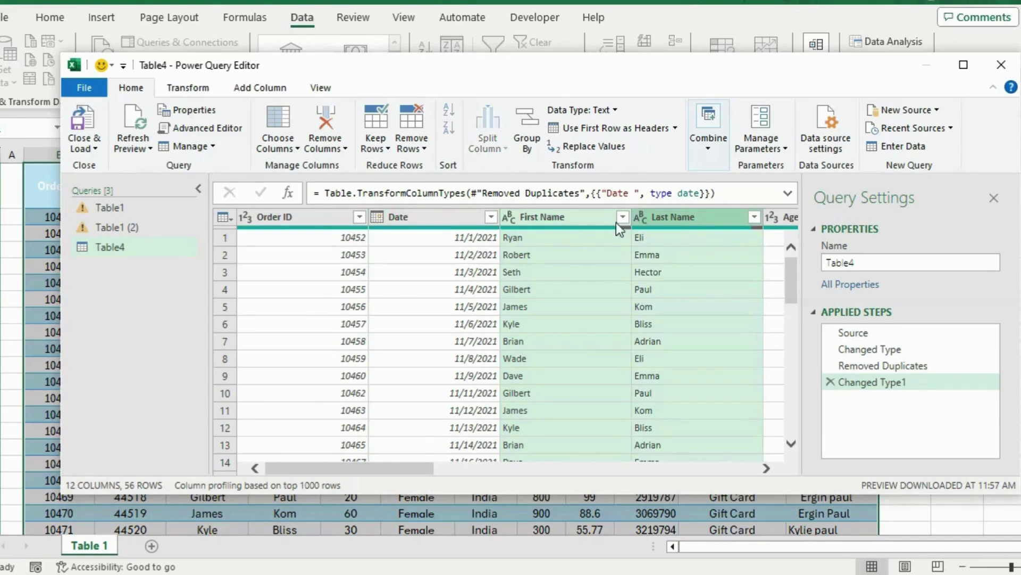
right_click(591, 219)
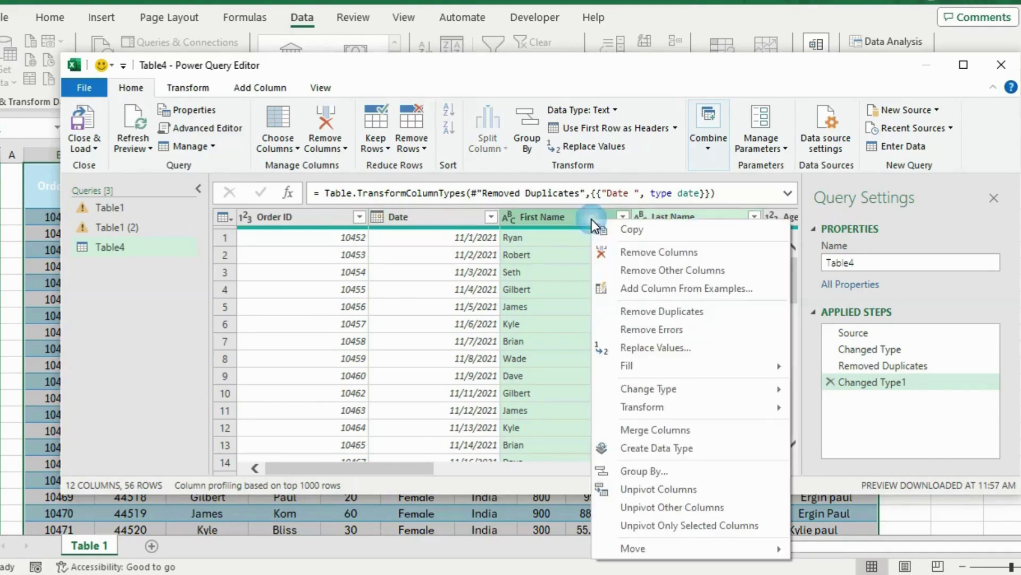
click(671, 431)
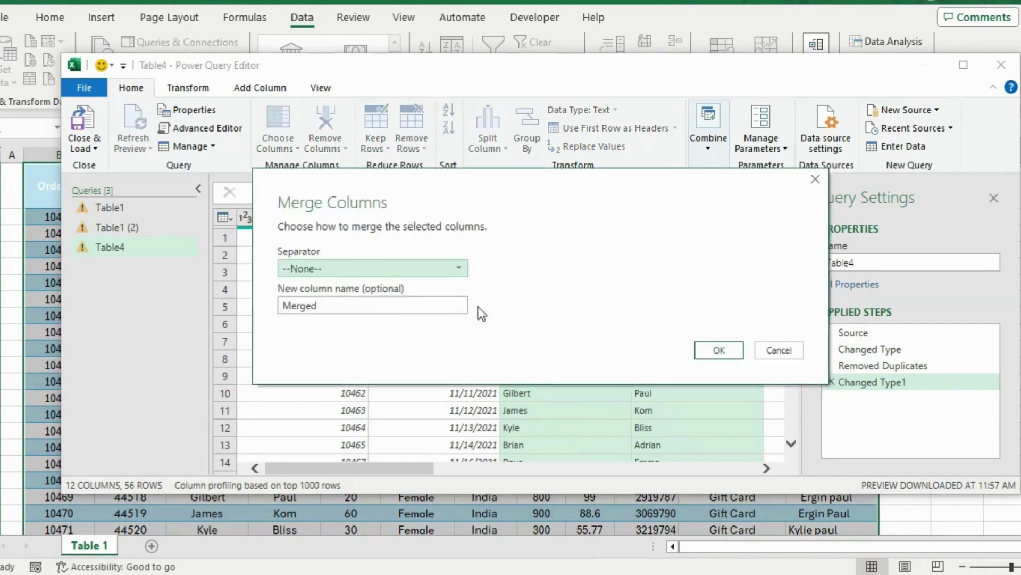
click(459, 268)
click(350, 369)
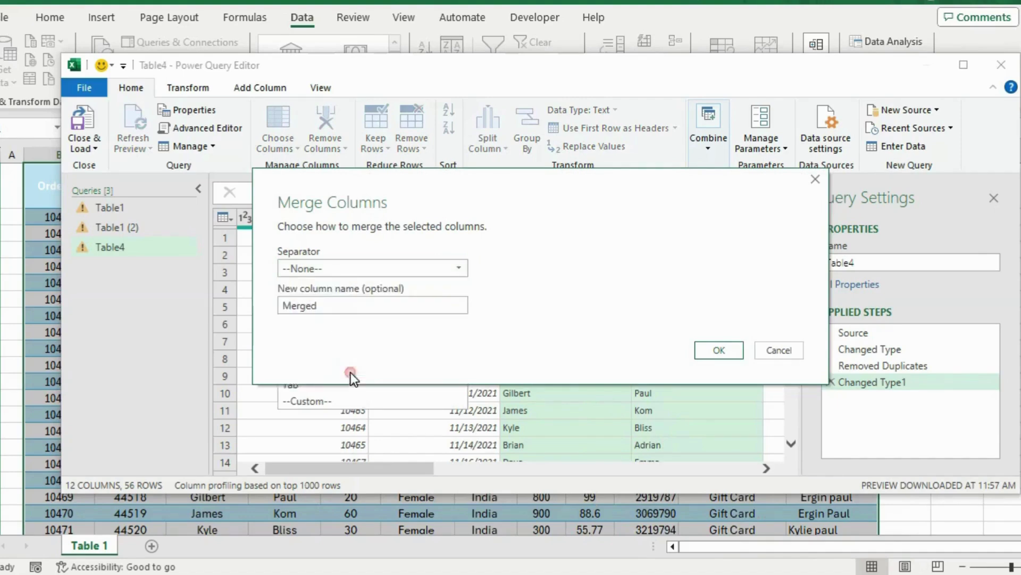
key(Tab)
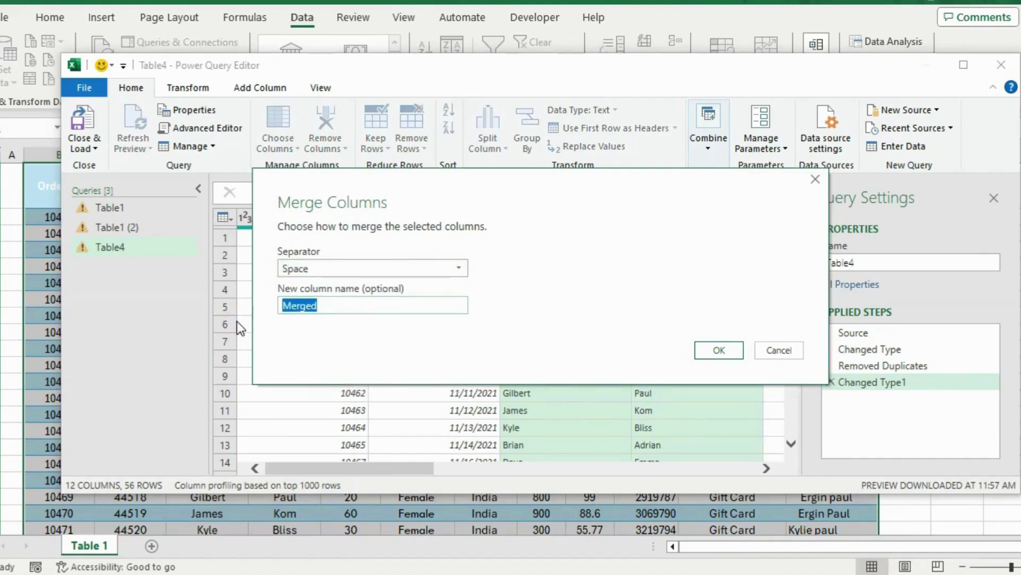
text(Names)
click(732, 353)
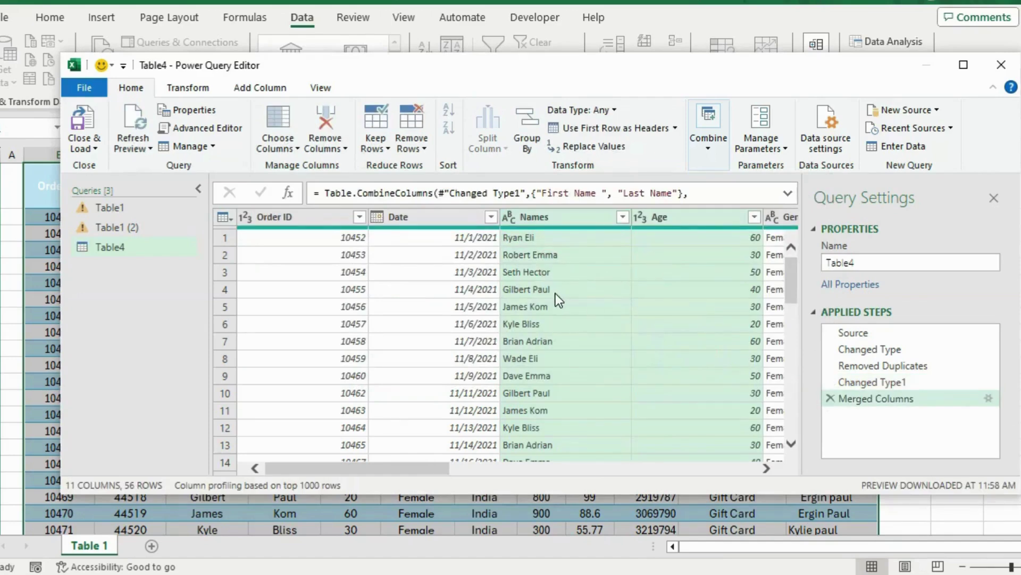
click(555, 293)
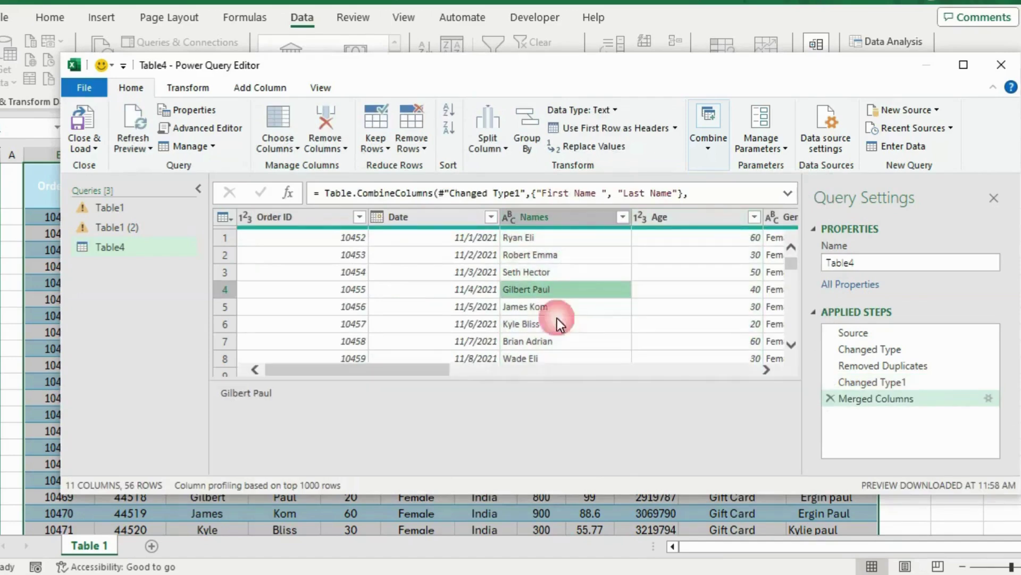
click(554, 216)
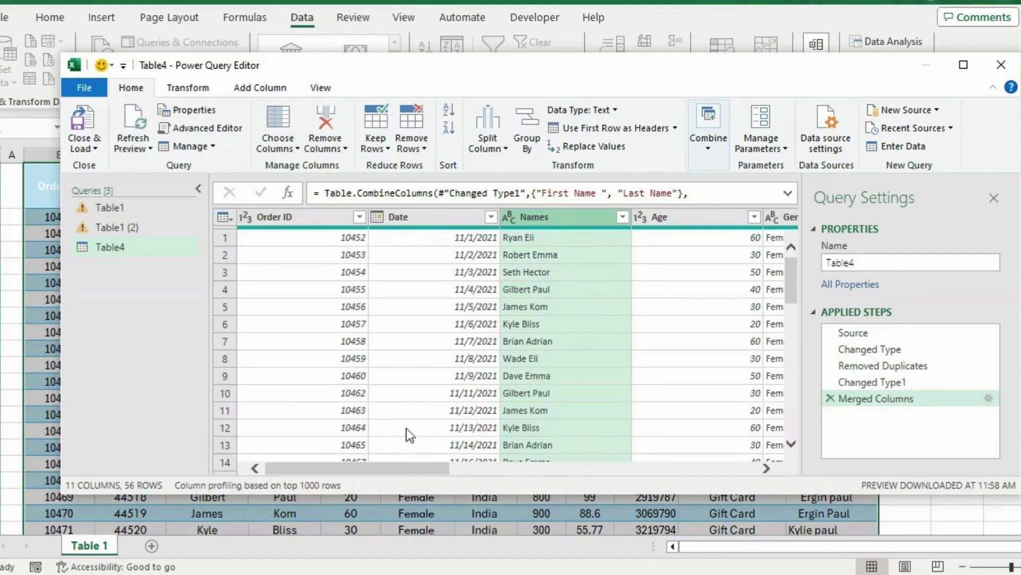
- Change the Units column to Whole Number, rounding 70.8 to 71 and 88.6 to 89
drag(398, 468, 639, 468)
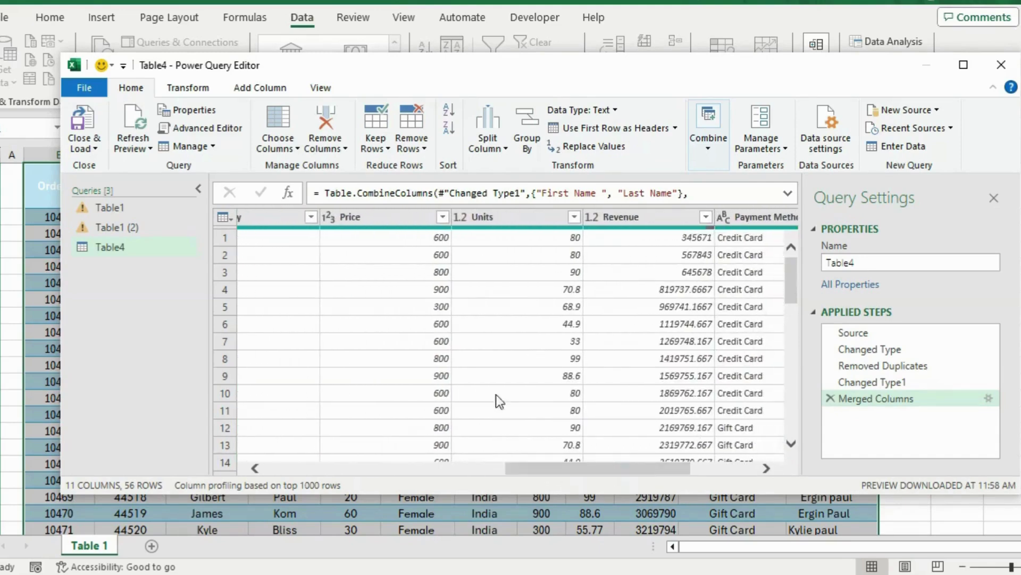
click(548, 292)
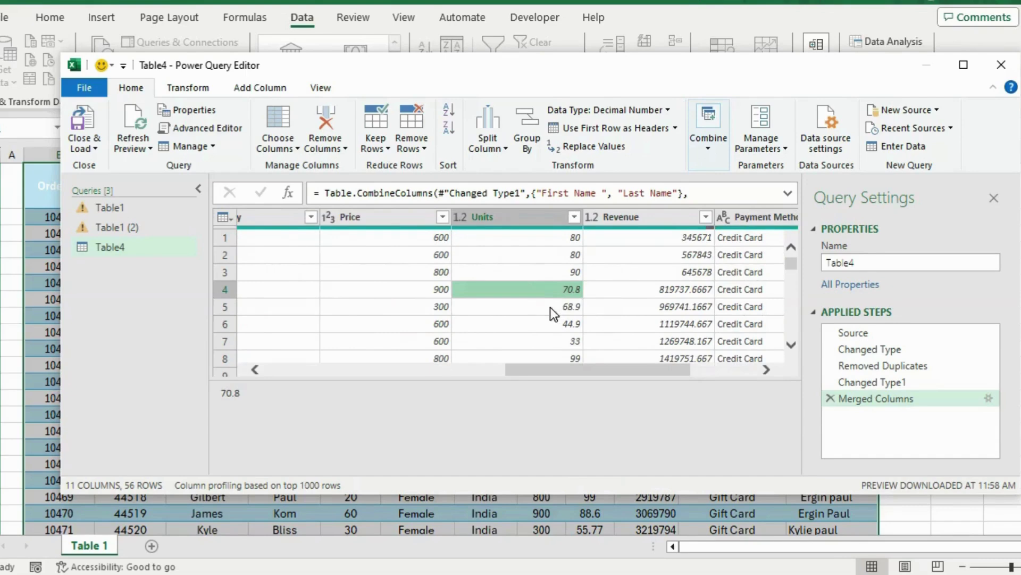
click(550, 308)
click(511, 218)
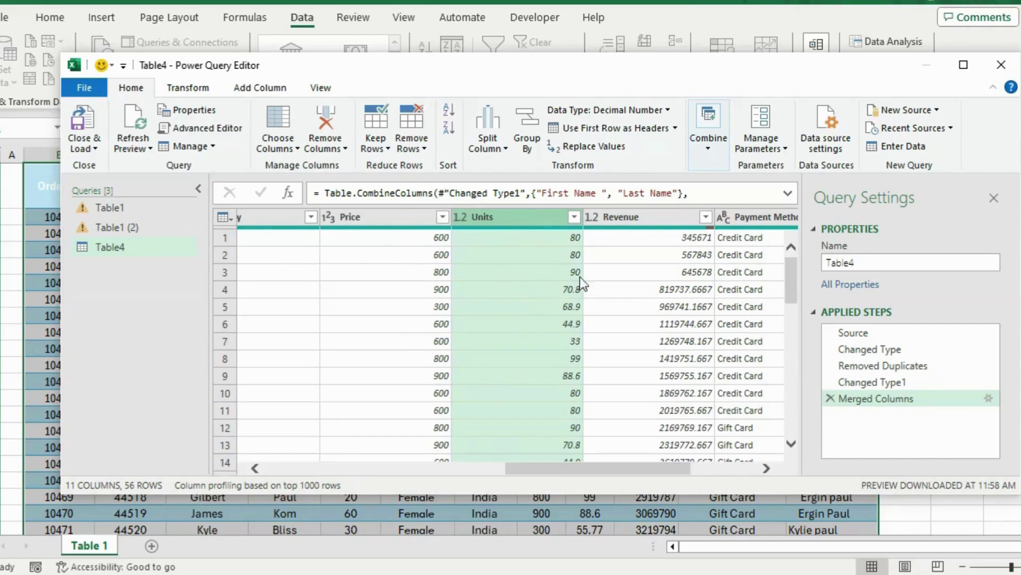
click(189, 89)
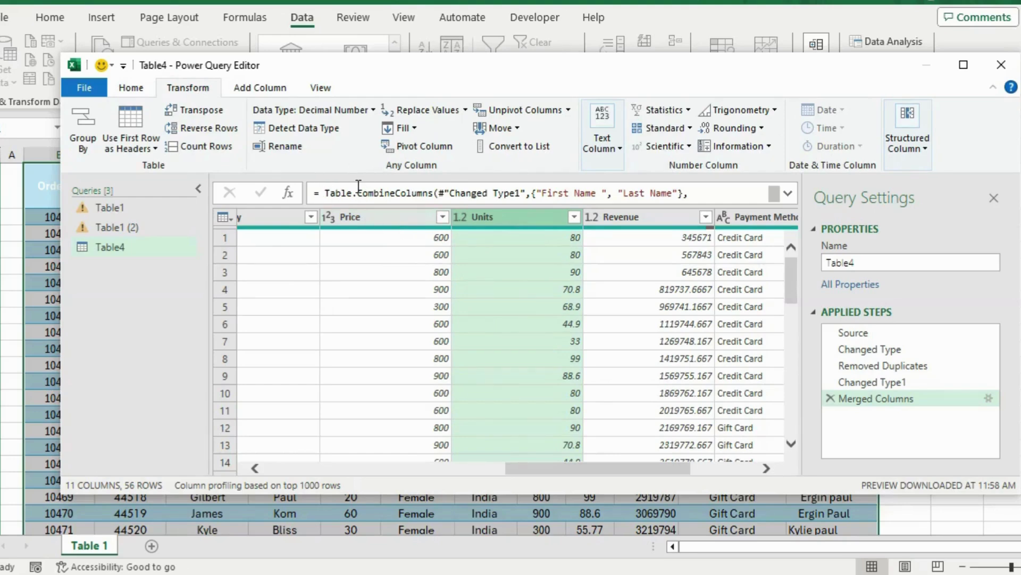
click(371, 112)
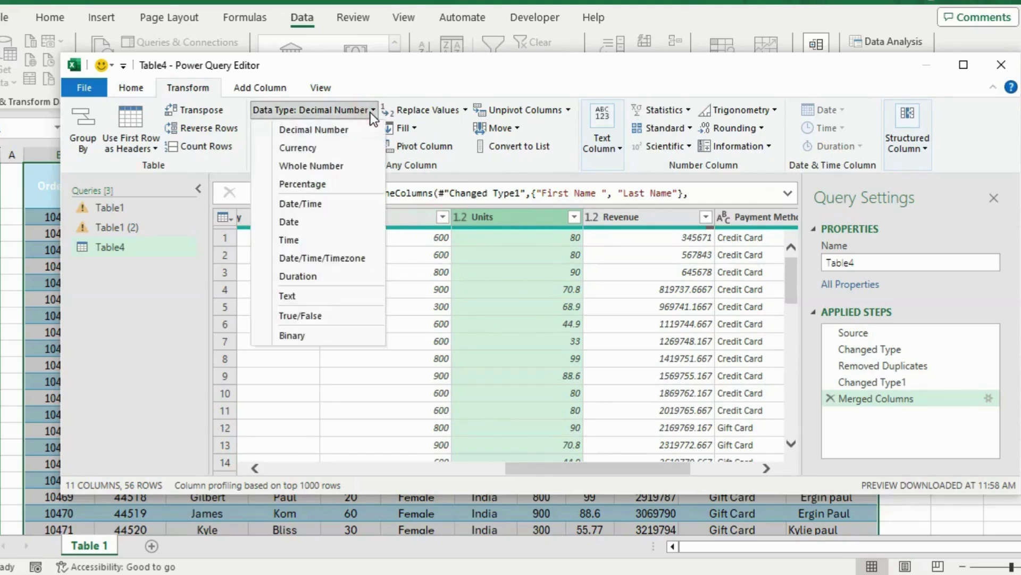
click(342, 166)
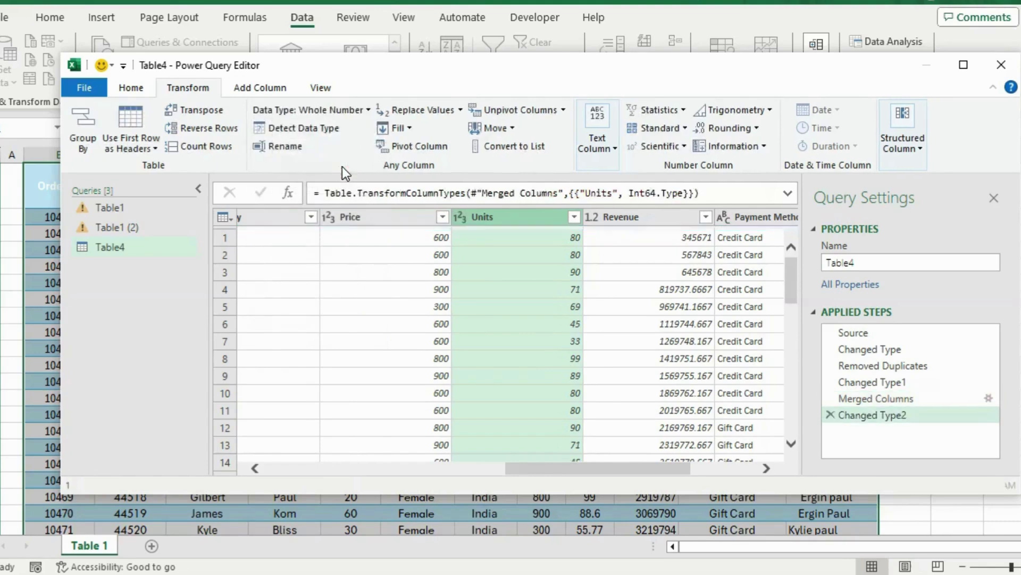
click(555, 272)
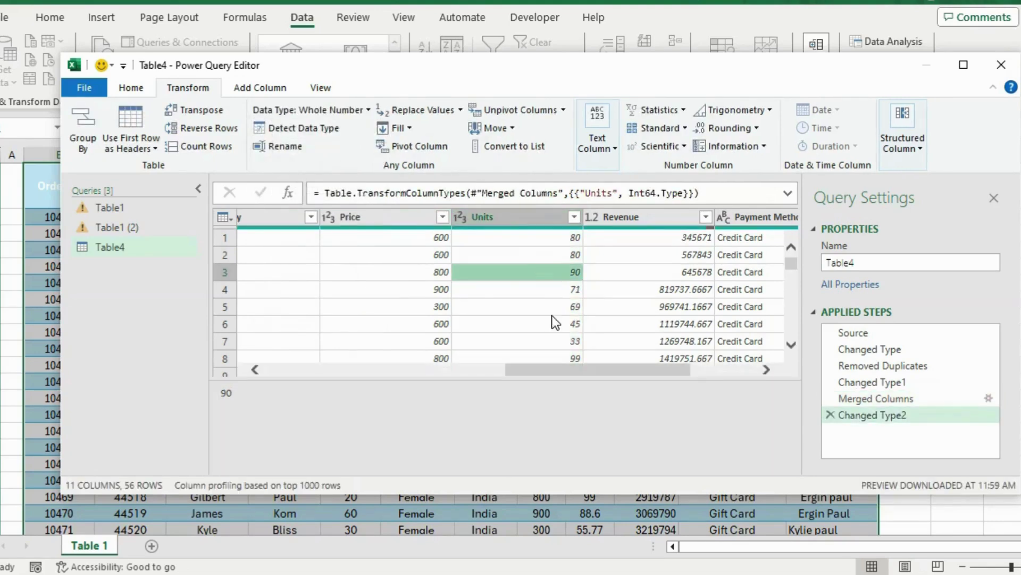
click(521, 289)
click(521, 313)
drag(537, 370, 620, 371)
click(694, 218)
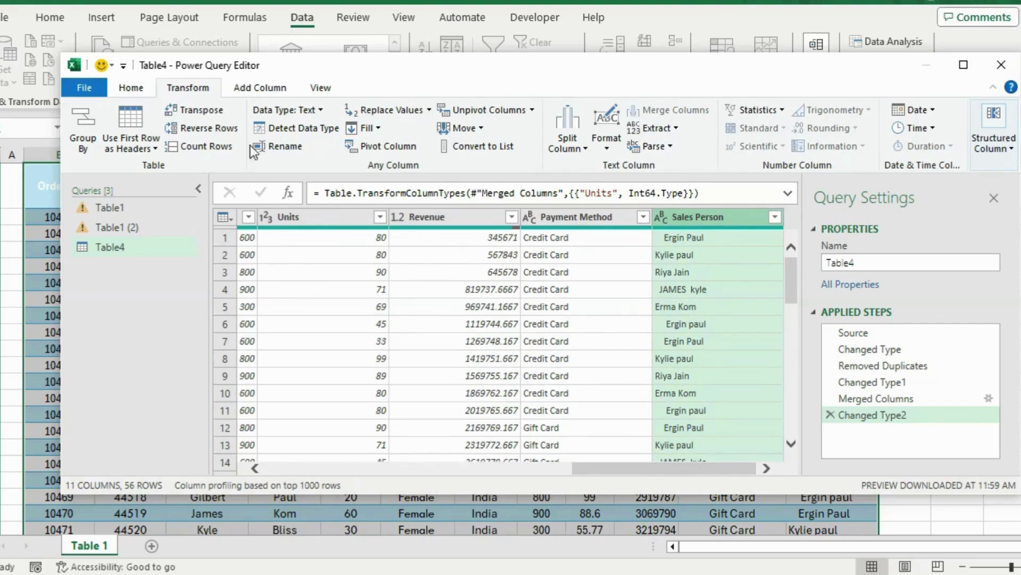
- Capitalize each word and trim extra spaces in the Sales Person names
click(604, 146)
click(605, 144)
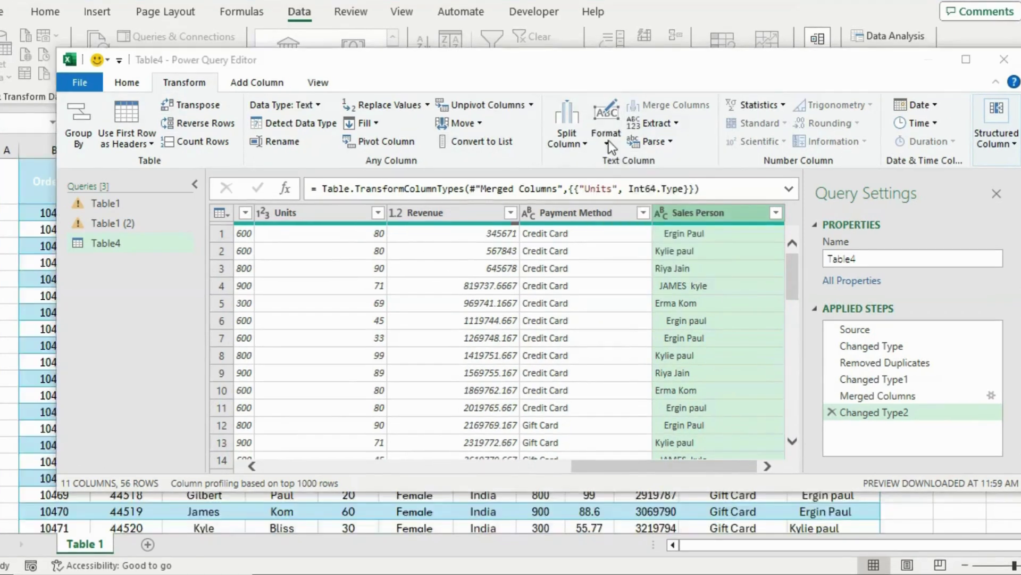
click(608, 140)
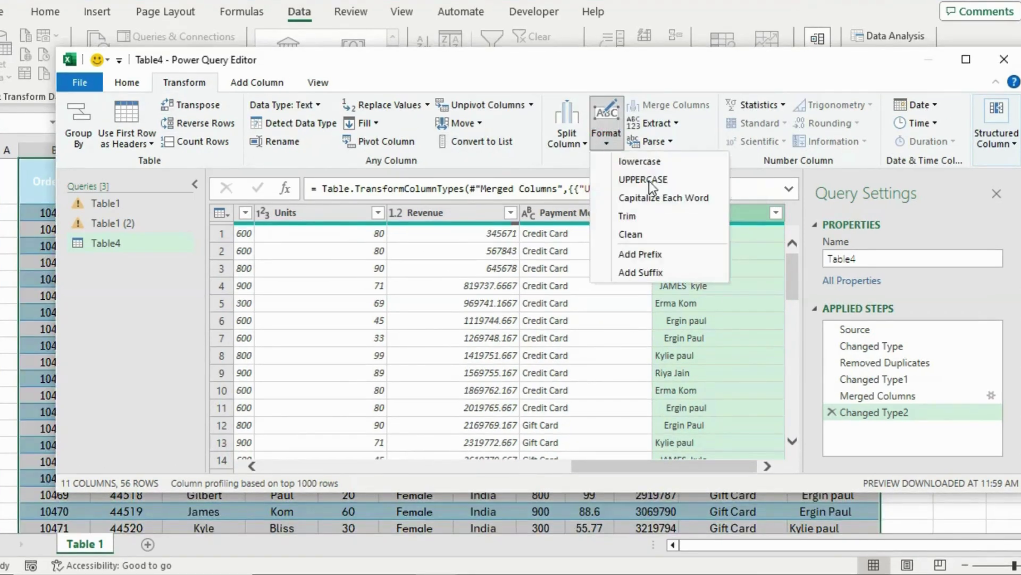
click(659, 194)
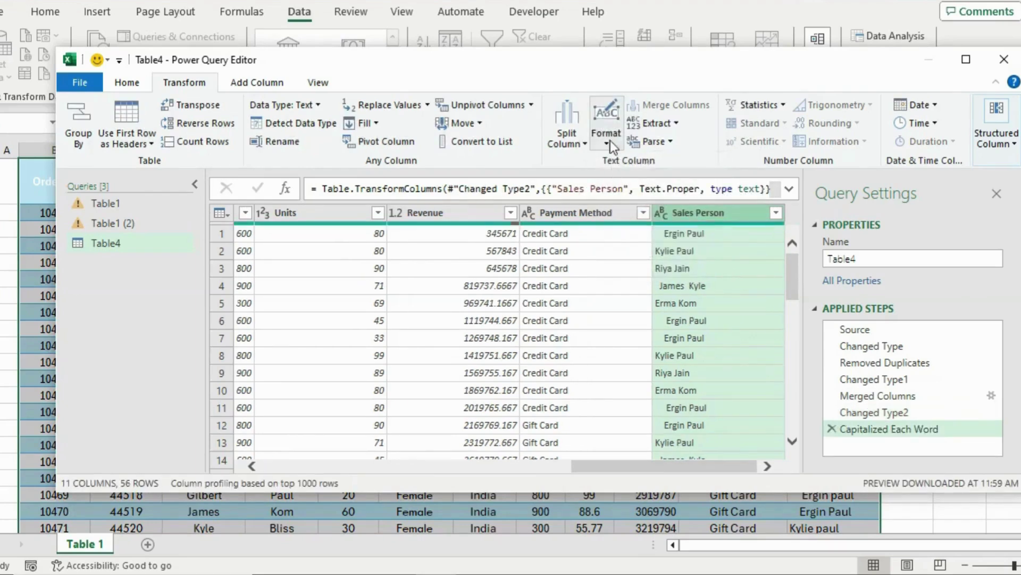
click(609, 140)
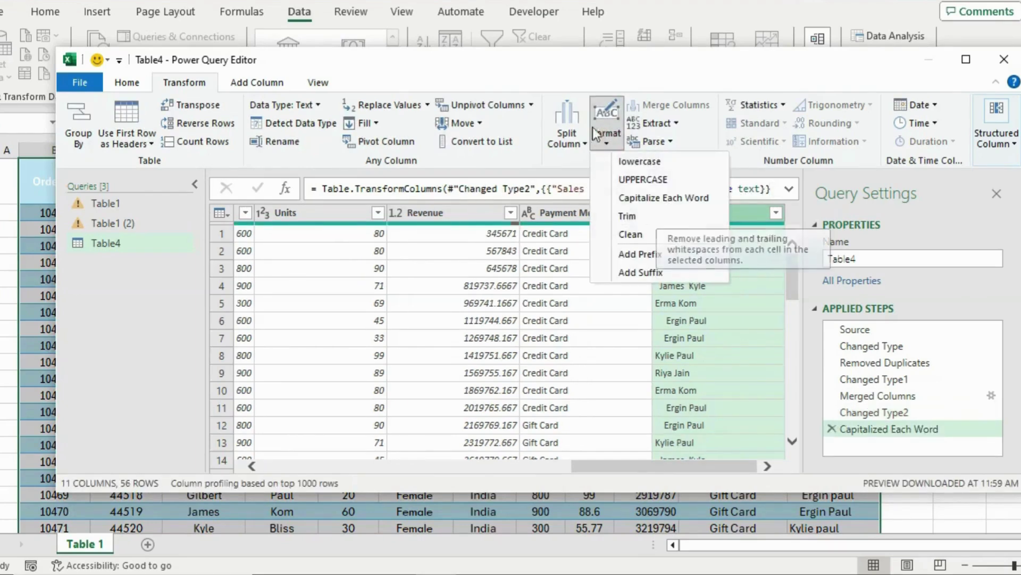
click(628, 216)
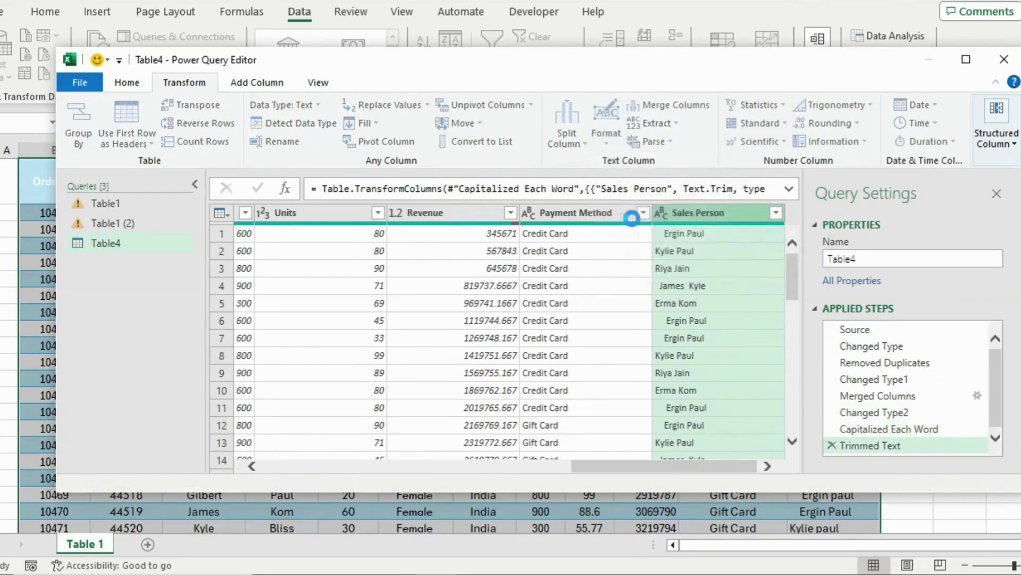
- Close & Load the cleaned Table4 query into a new Table4 sheet
click(692, 285)
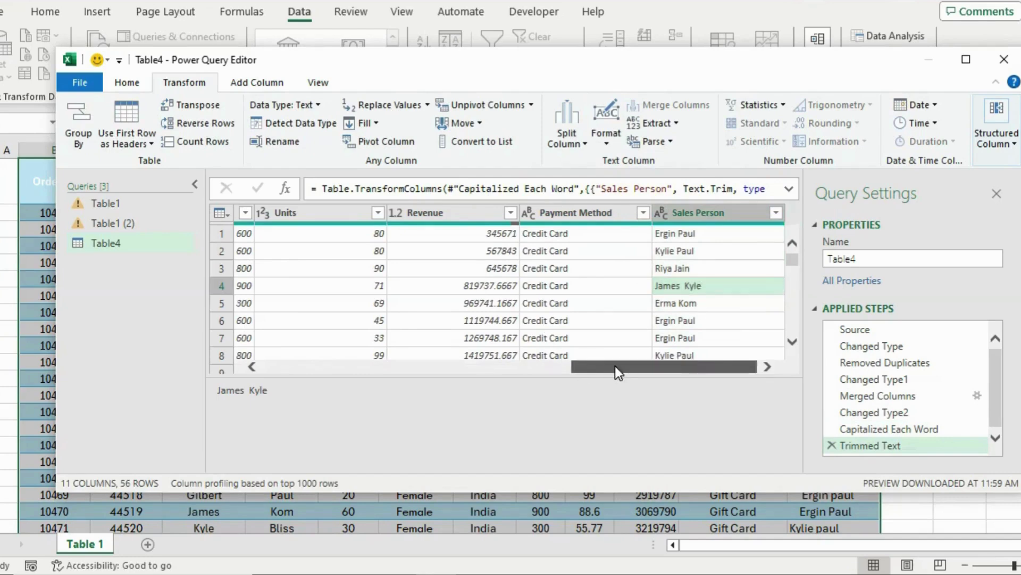
drag(615, 366, 400, 367)
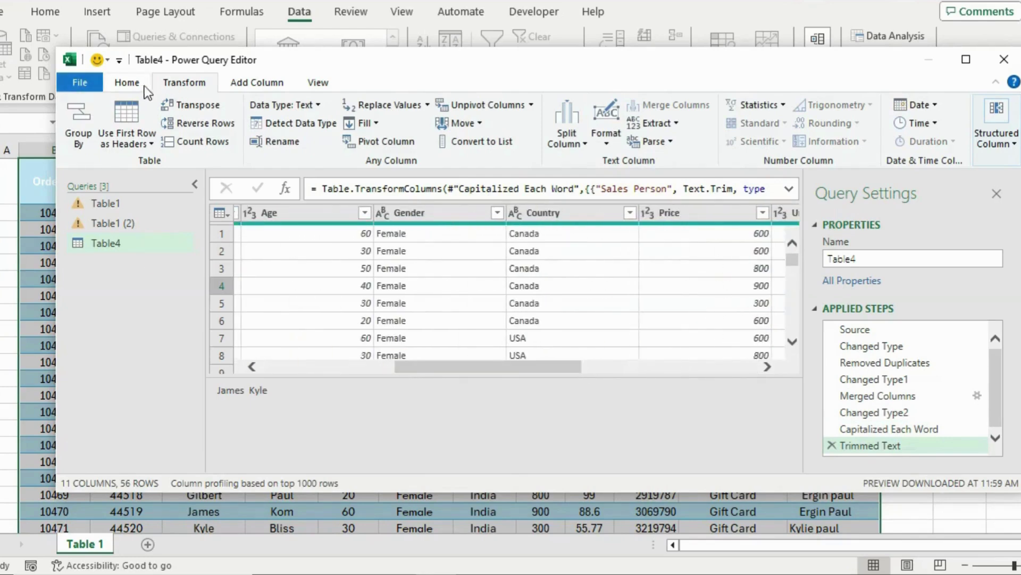
click(131, 83)
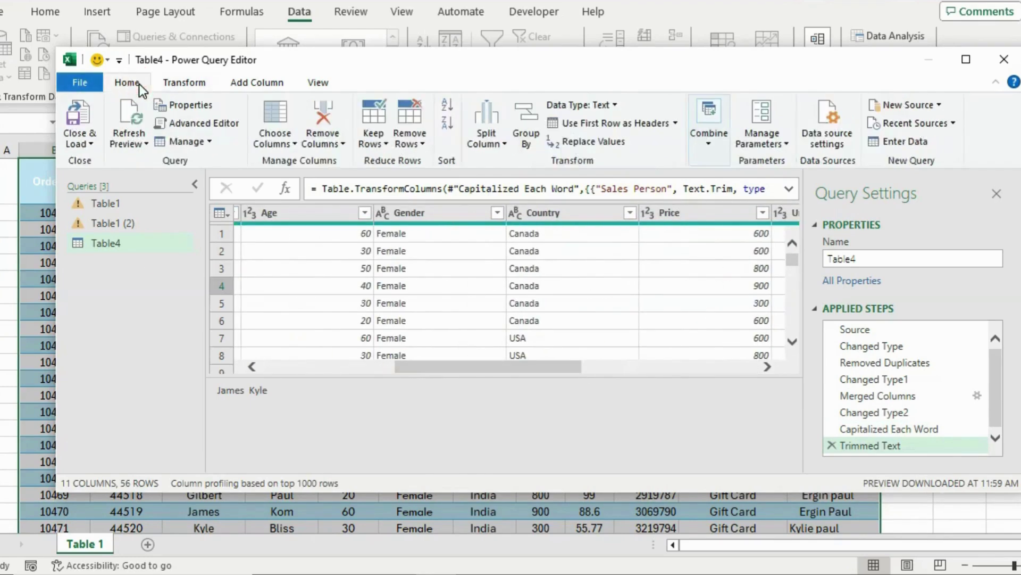
click(85, 130)
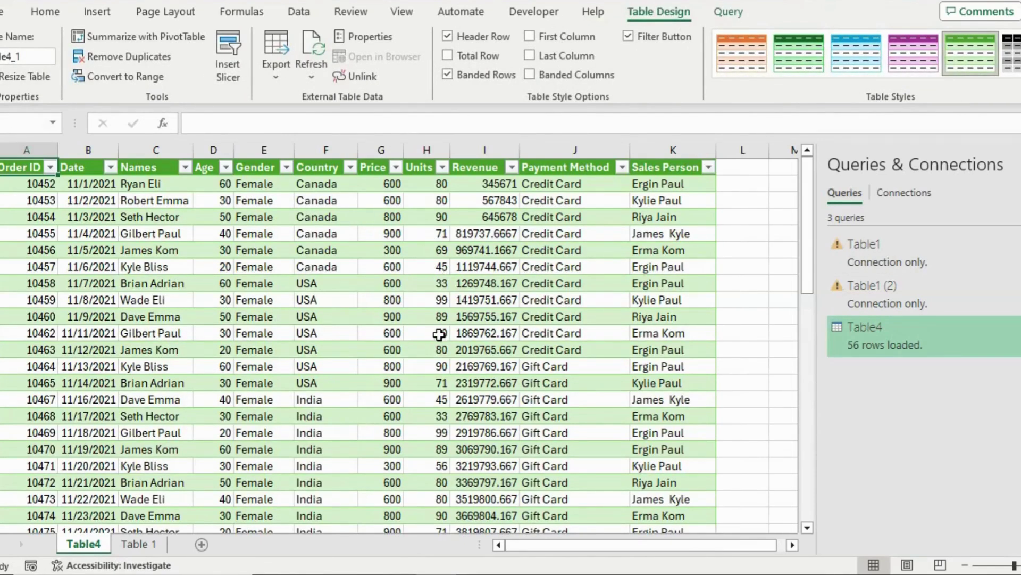
- Close the Table4 query options and the Queries & Connections pane
click(439, 335)
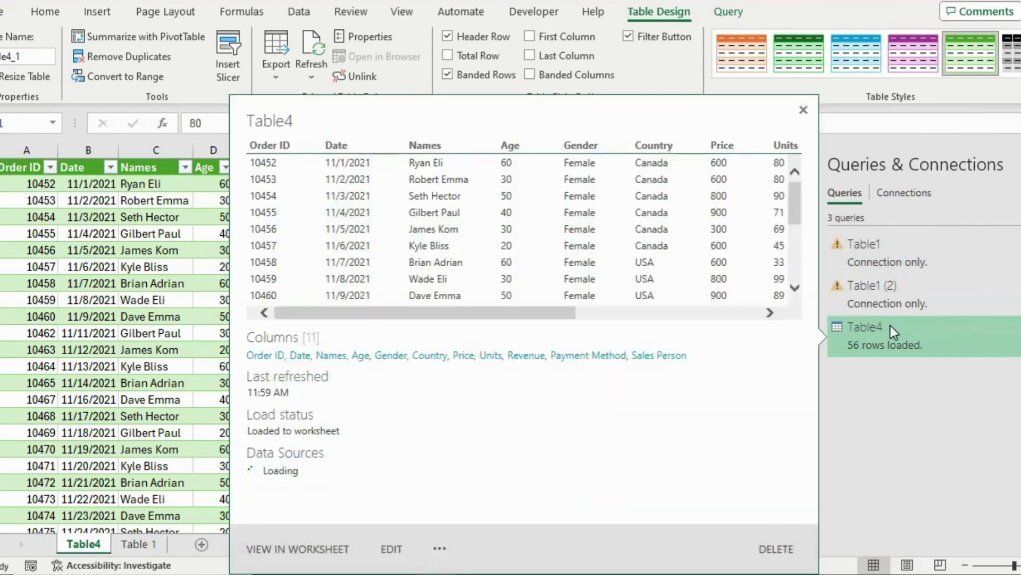
right_click(890, 326)
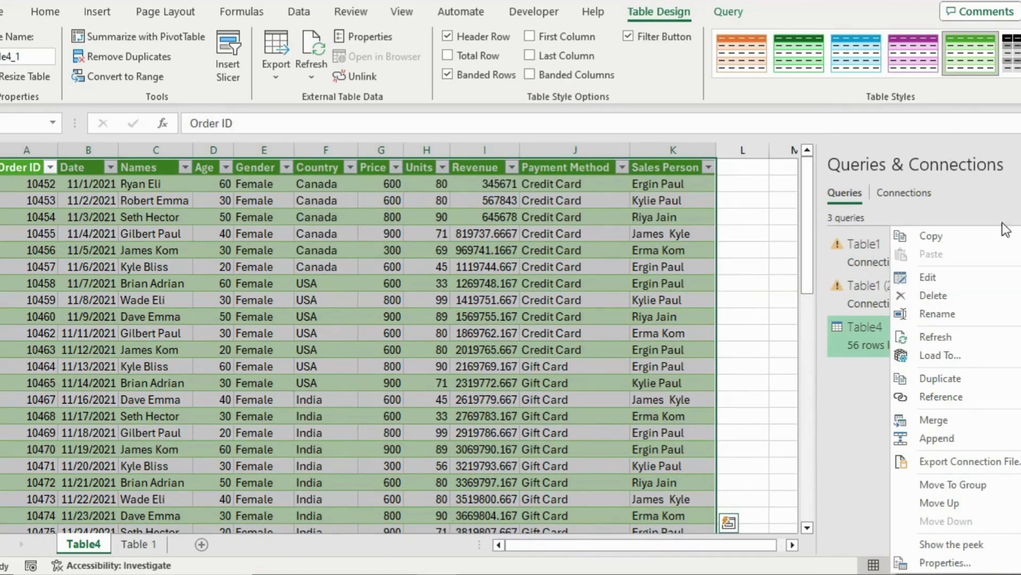
key(Escape)
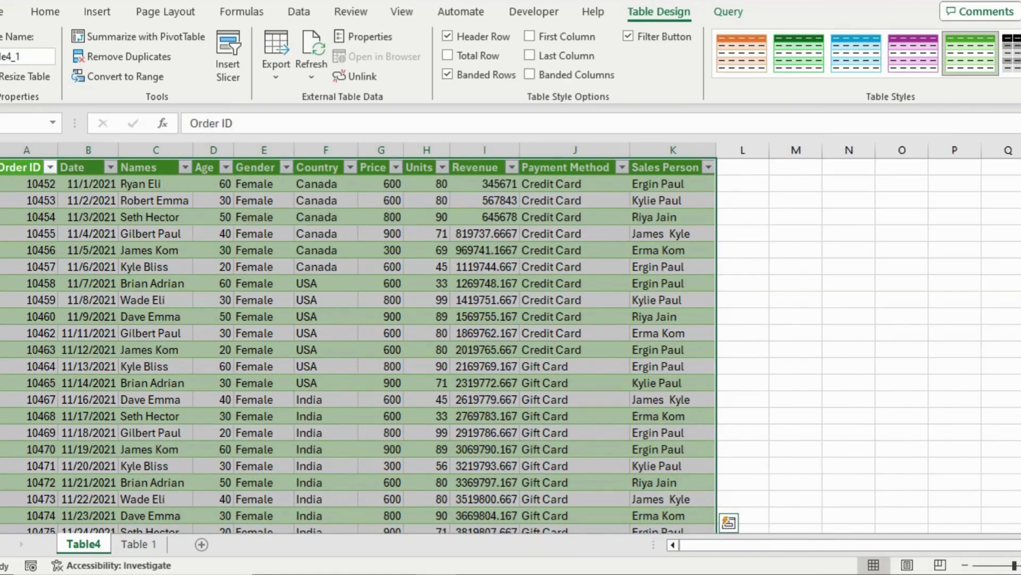
click(607, 402)
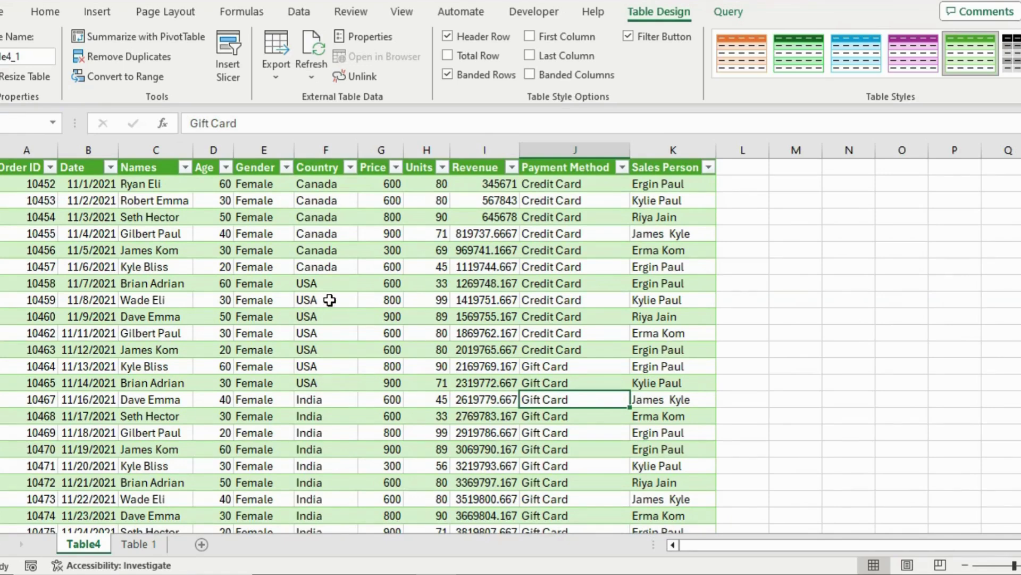
- Select the entire Revenue column (column I) and show the Data tab
click(304, 270)
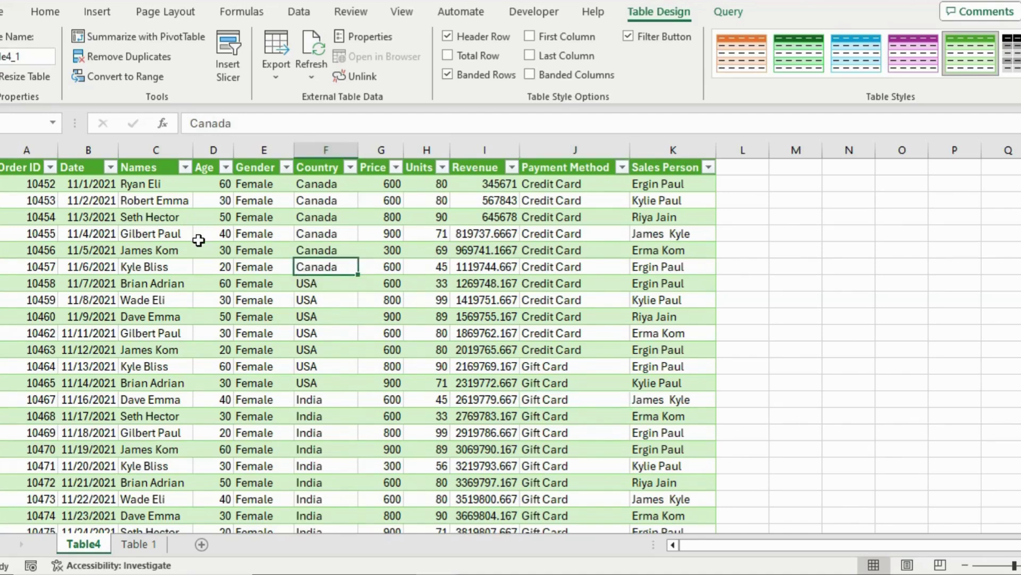
click(484, 154)
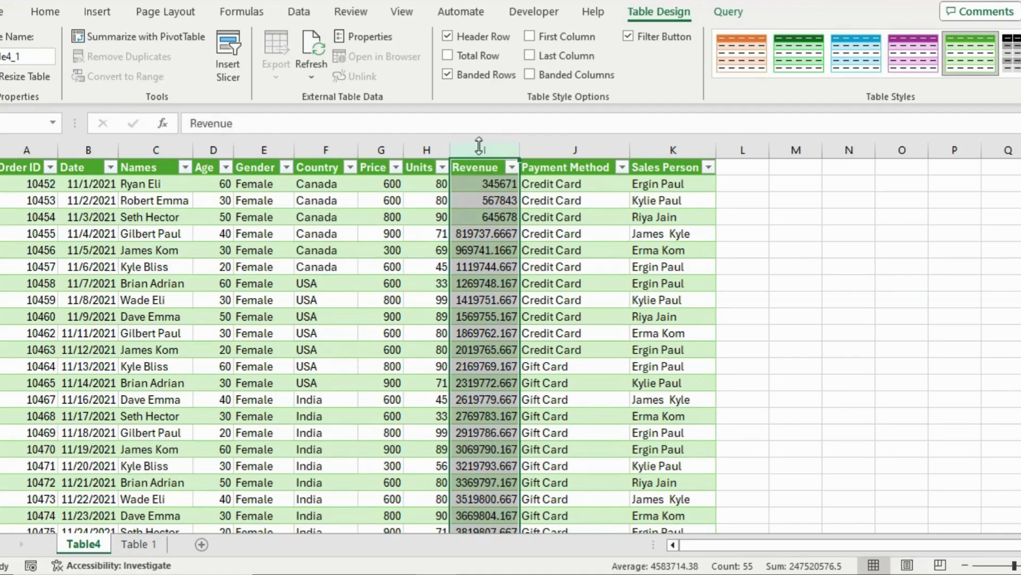
scroll(500, 273, down, 6)
scroll(500, 274, up, 6)
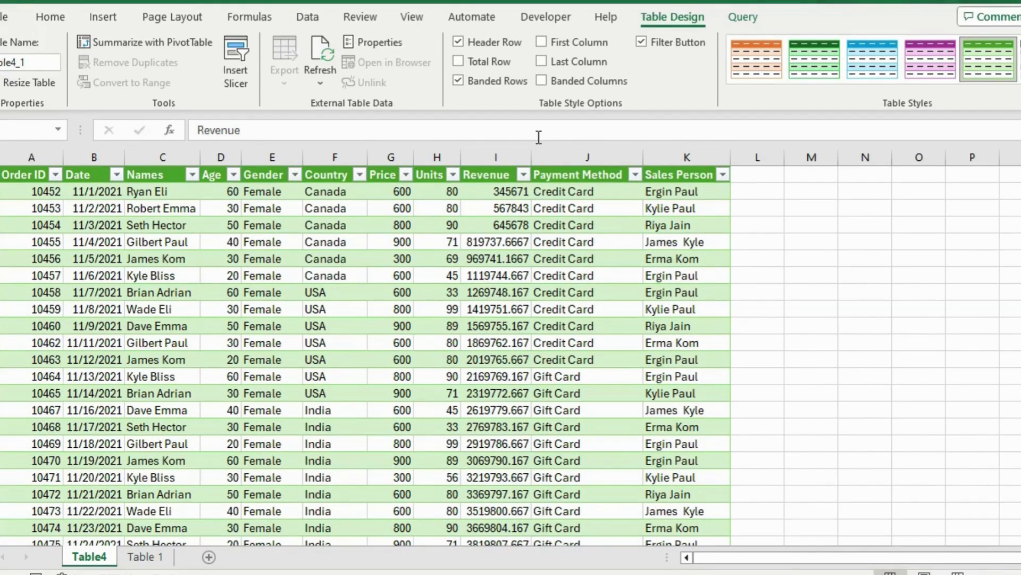
click(515, 157)
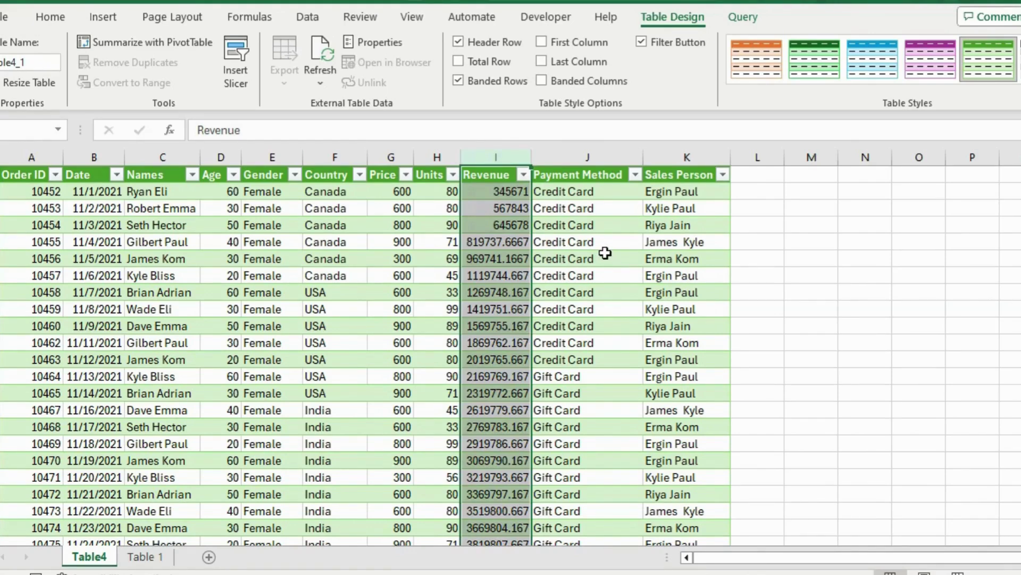
click(308, 17)
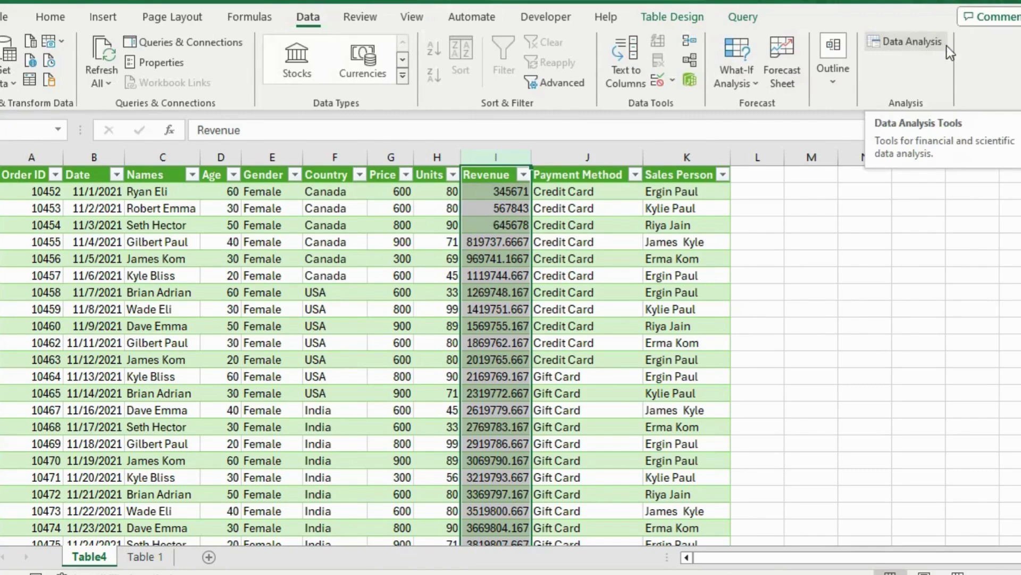
- Turn on the Analysis ToolPak through Excel Options > Add-ins > Go
right_click(908, 62)
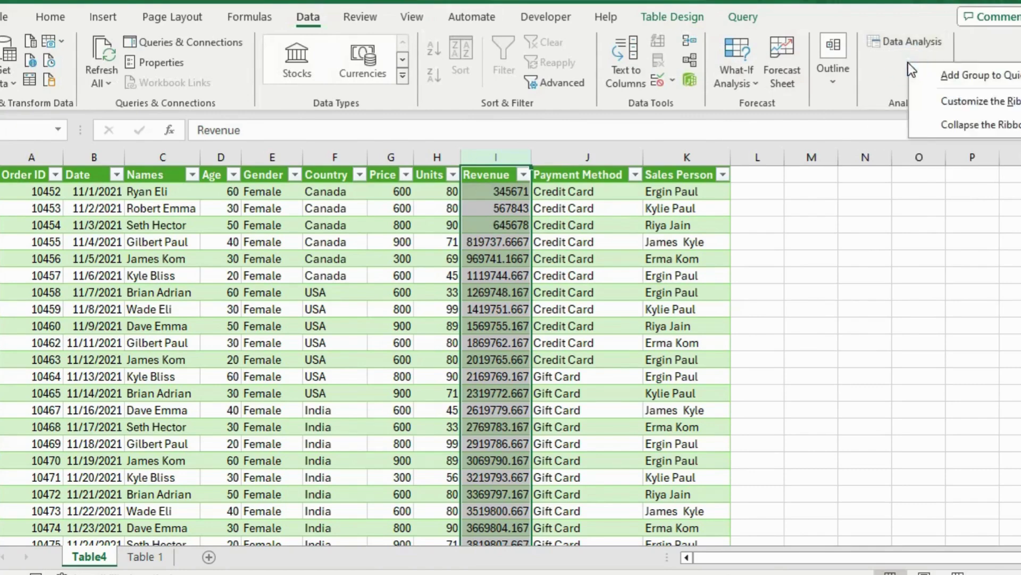
click(950, 101)
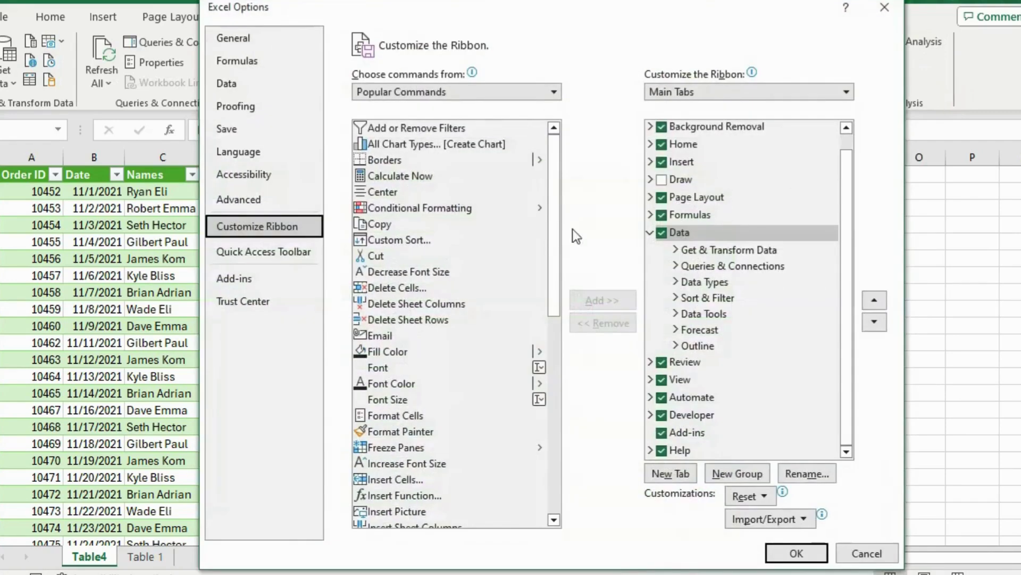
click(247, 278)
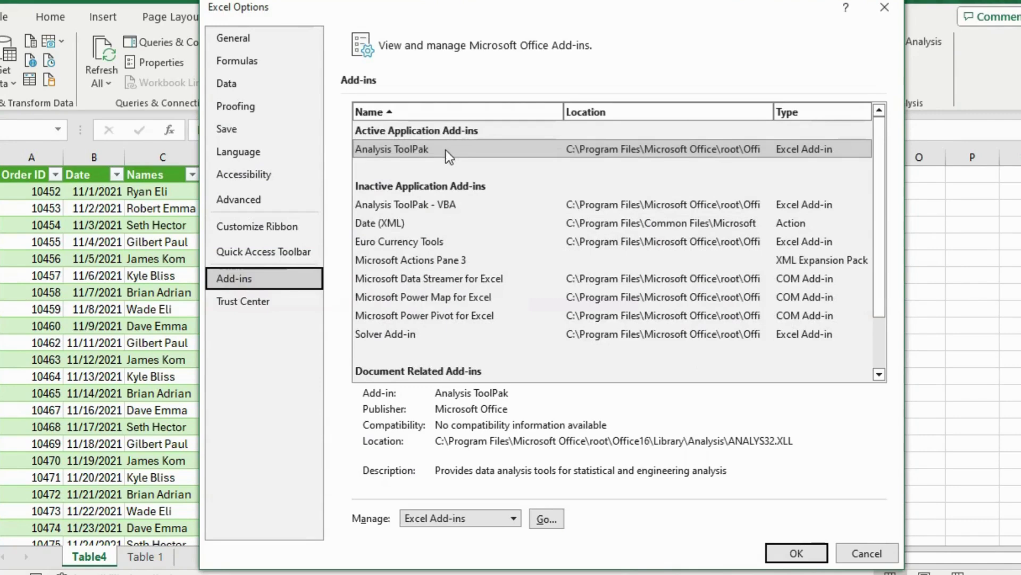
click(420, 152)
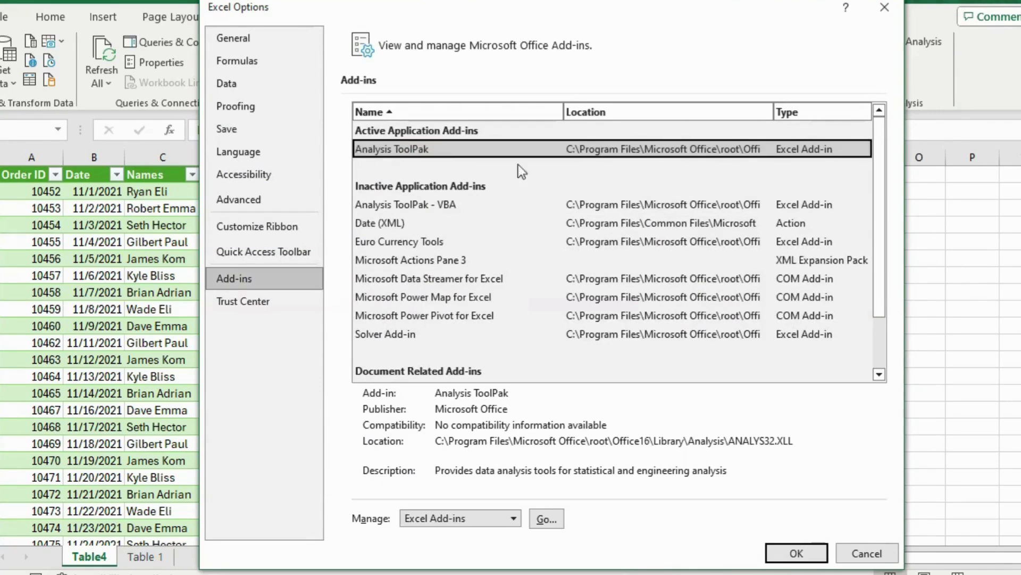
click(548, 517)
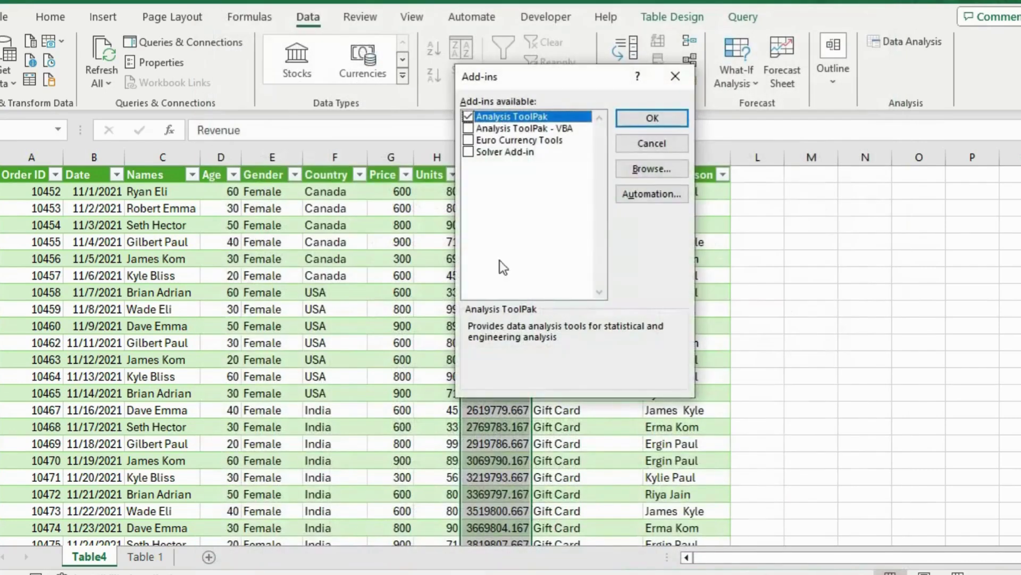
click(631, 119)
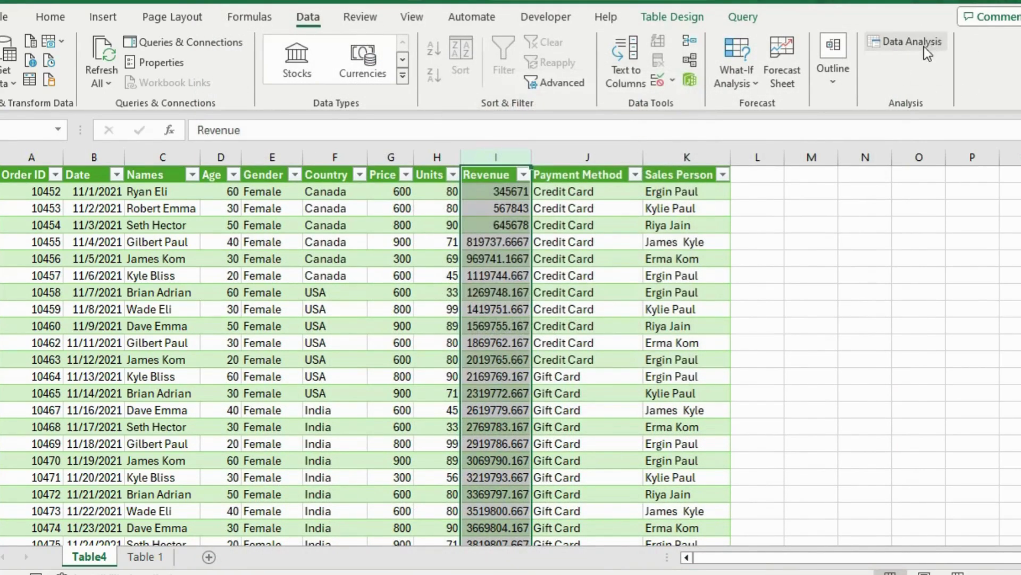
- Open Descriptive Statistics and set its input range to Revenue cells $I$2:$I$55
click(901, 46)
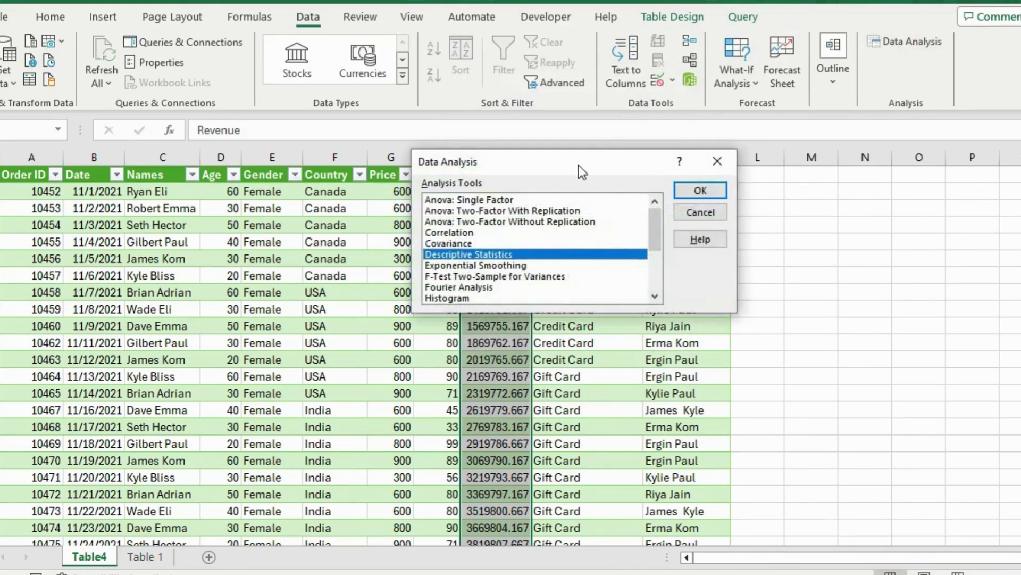
drag(579, 165, 522, 175)
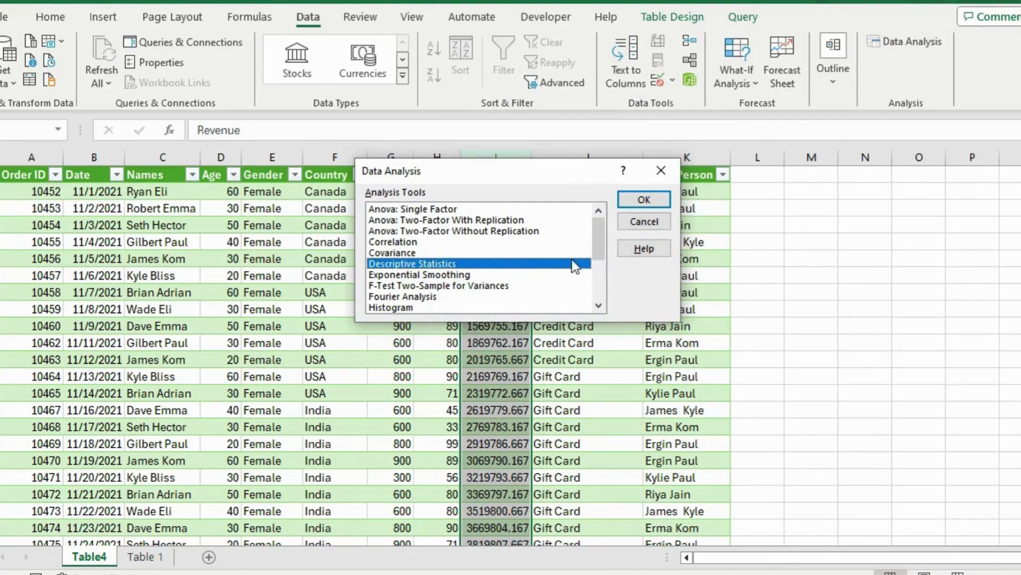
click(633, 199)
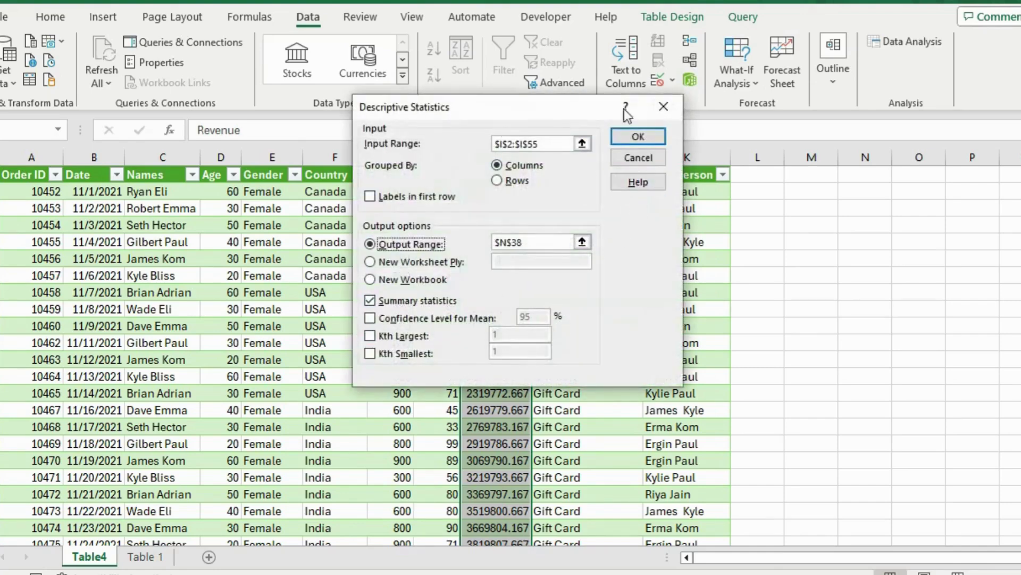
click(582, 143)
scroll(562, 174, up, 1)
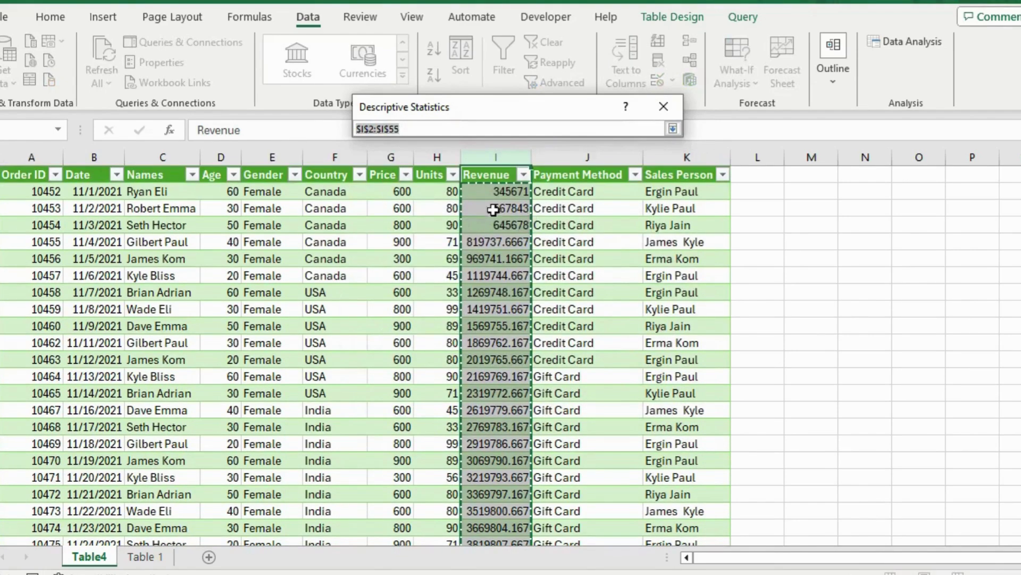
click(494, 193)
key(ctrl+shift+Down)
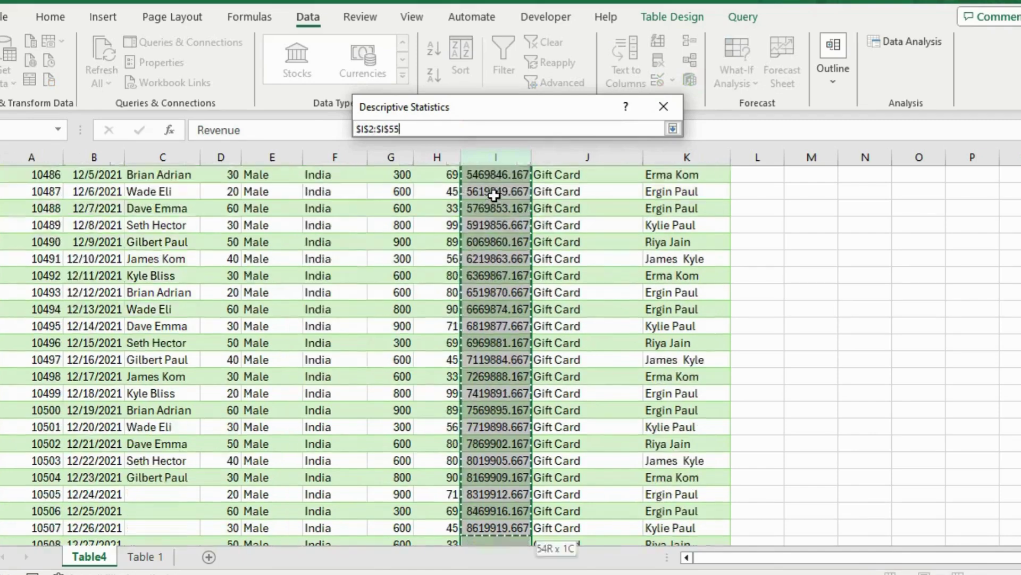
click(674, 127)
- Set the output range to $N$4 and run the summary statistics
click(582, 244)
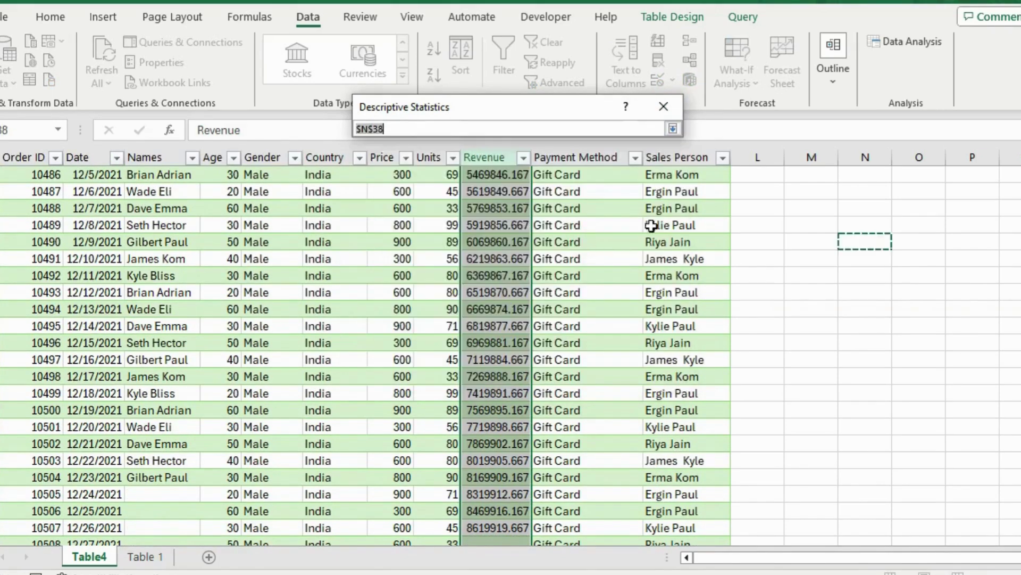
scroll(655, 226, up, 11)
click(867, 221)
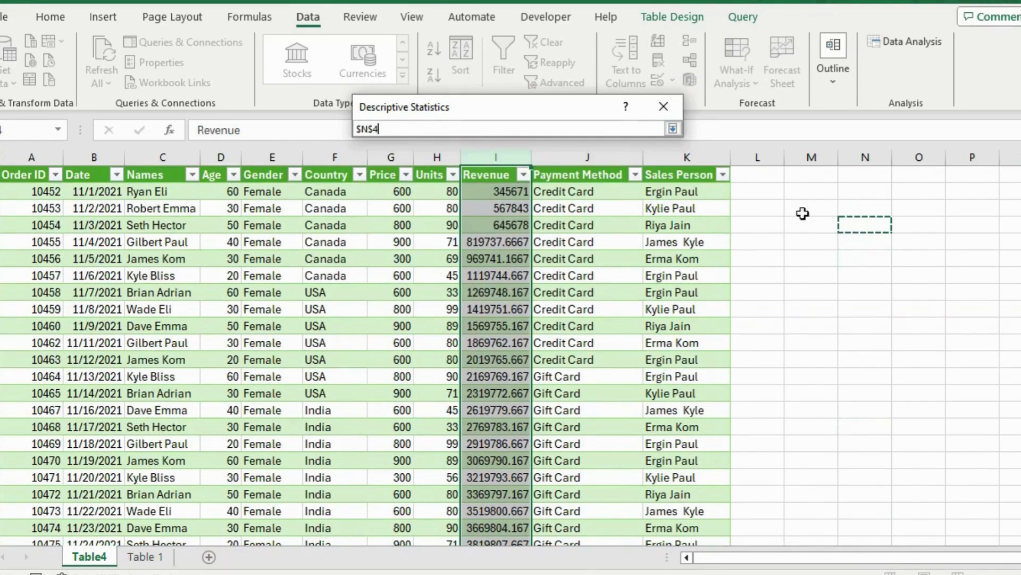
click(673, 128)
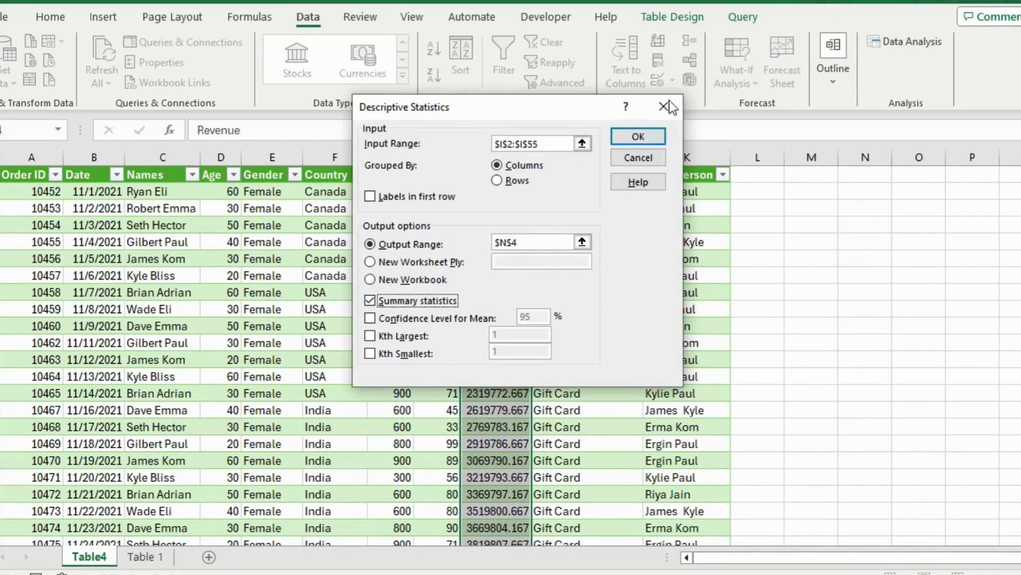
click(643, 140)
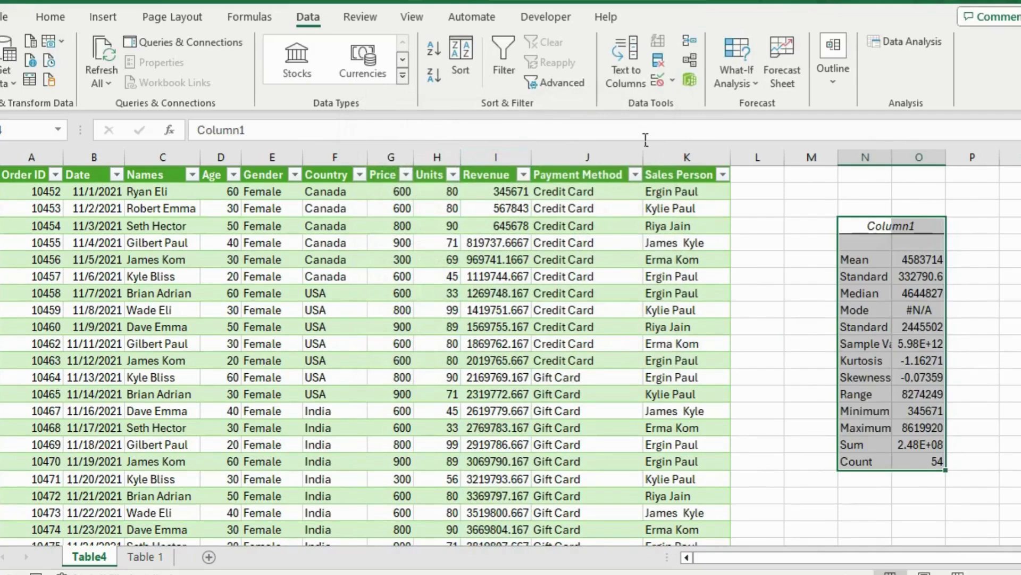
- Check the Sample Variance, Kurtosis, Minimum, Maximum, Median and Mode statistics
click(925, 343)
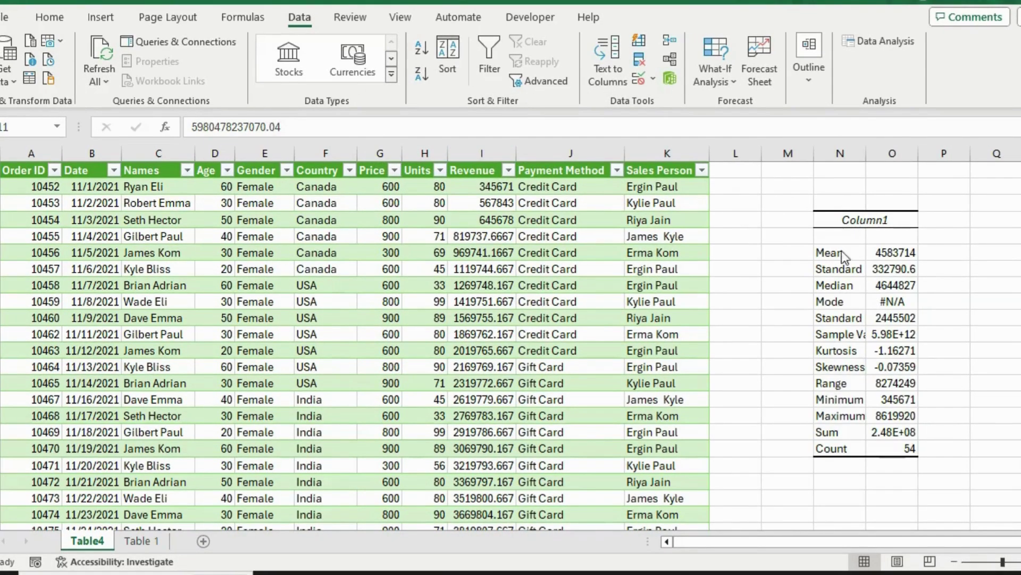
click(839, 351)
click(839, 399)
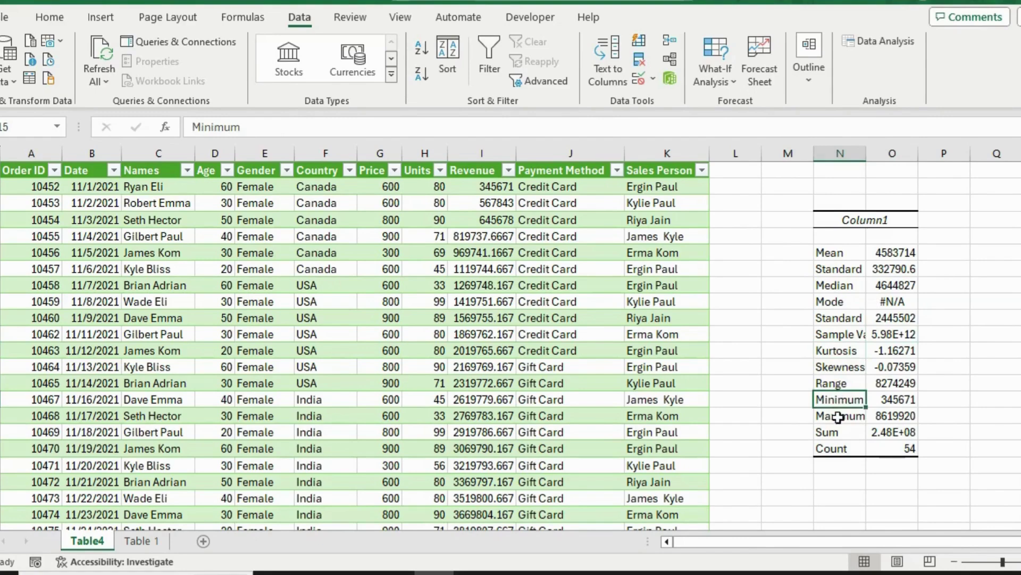
click(838, 417)
click(839, 285)
click(842, 301)
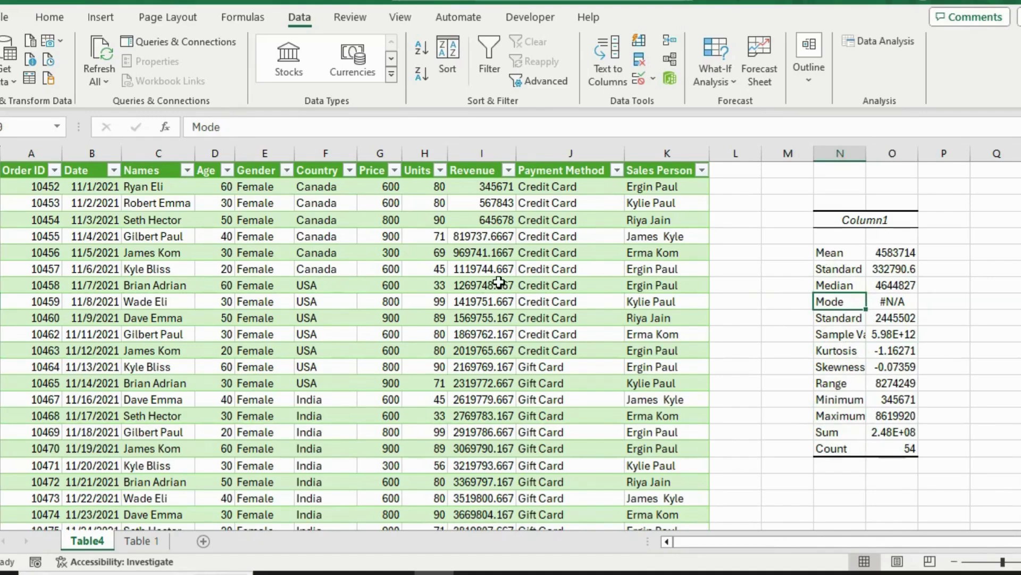
- Put focus on a Revenue cell in the sales table and show the Insert tab
click(672, 153)
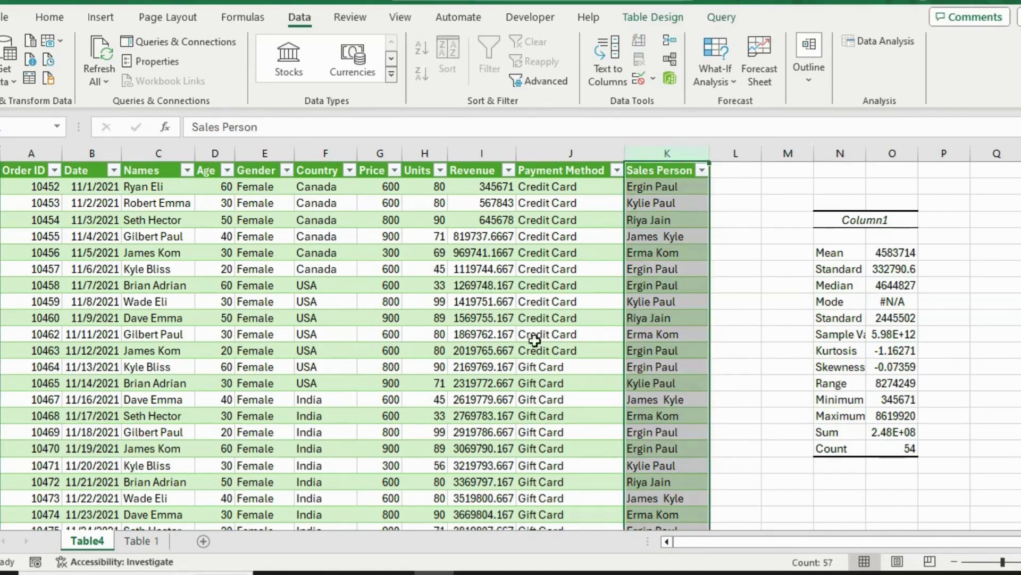
click(276, 382)
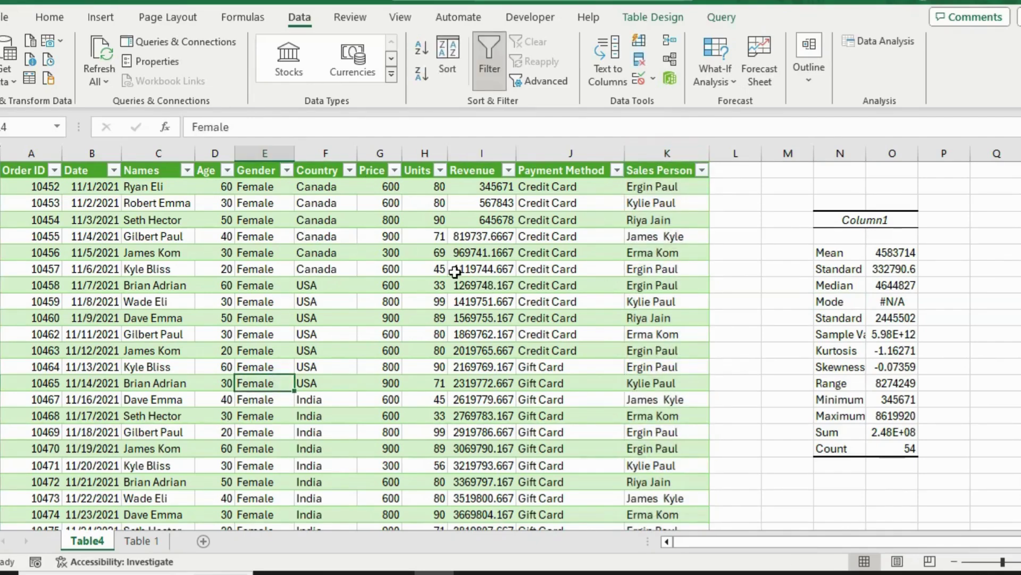
click(454, 272)
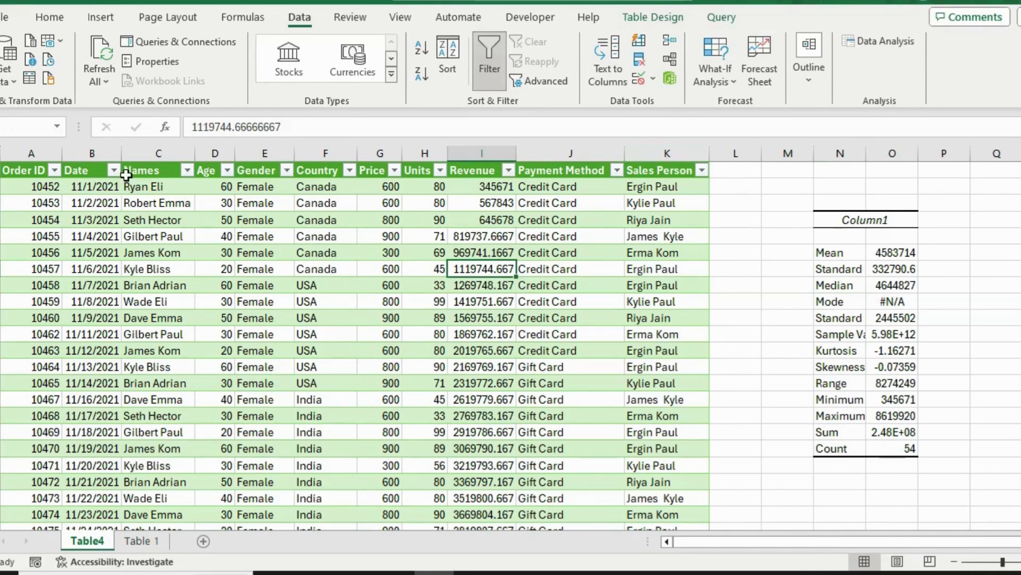
click(100, 13)
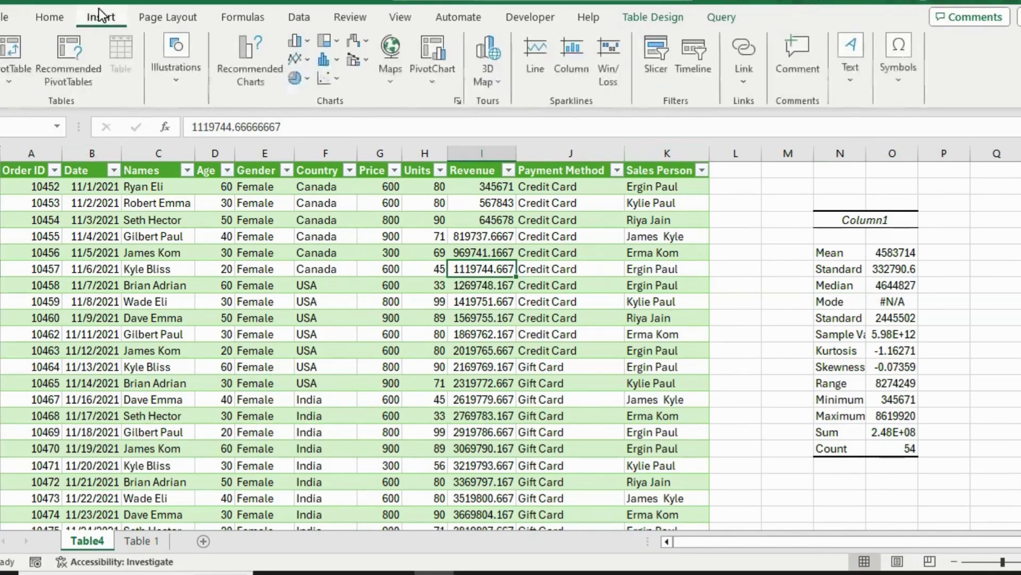
- Create a PivotTable on a new sheet summing Revenue by Sales Person
click(15, 49)
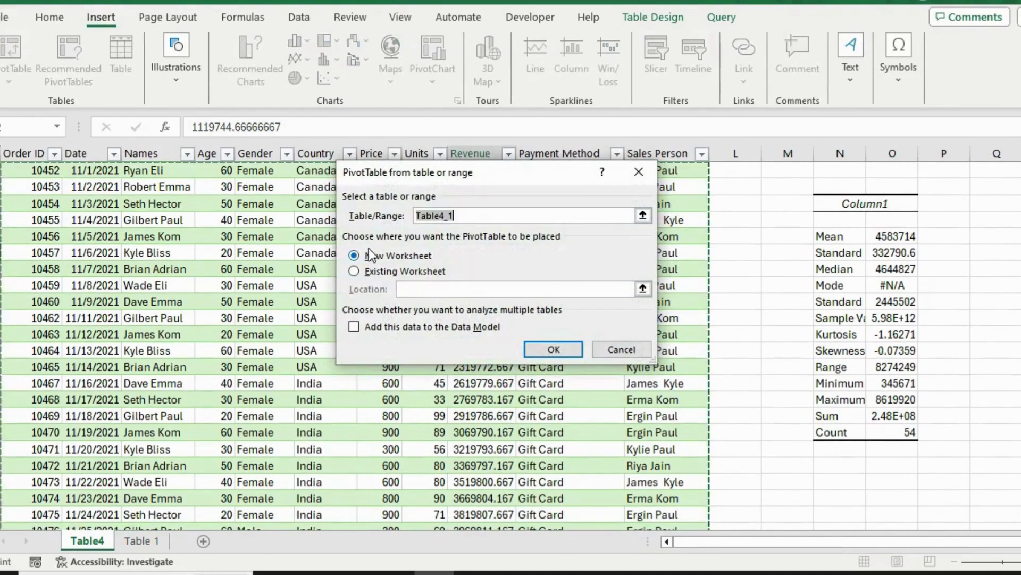
click(538, 355)
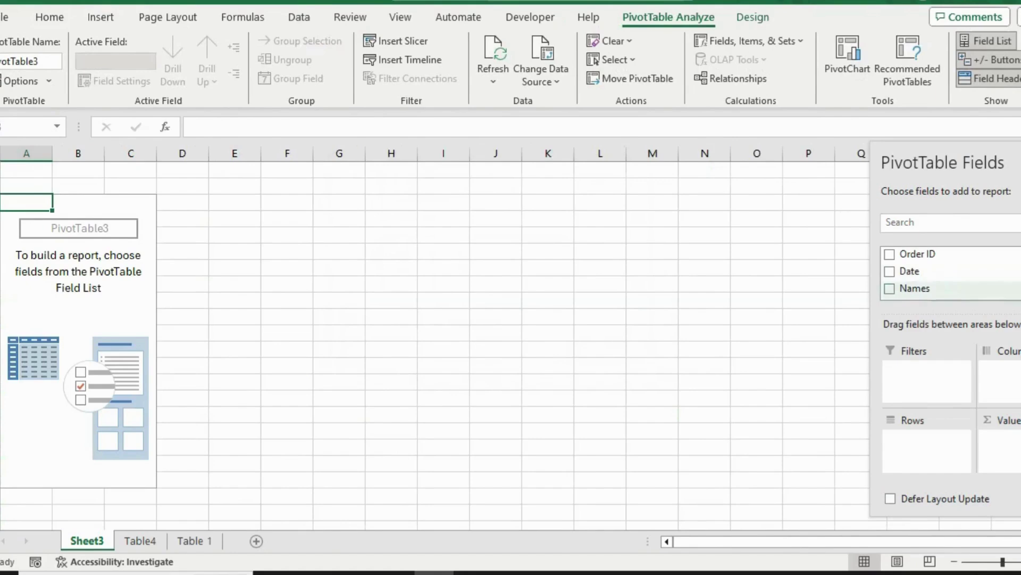
scroll(950, 272, down, 3)
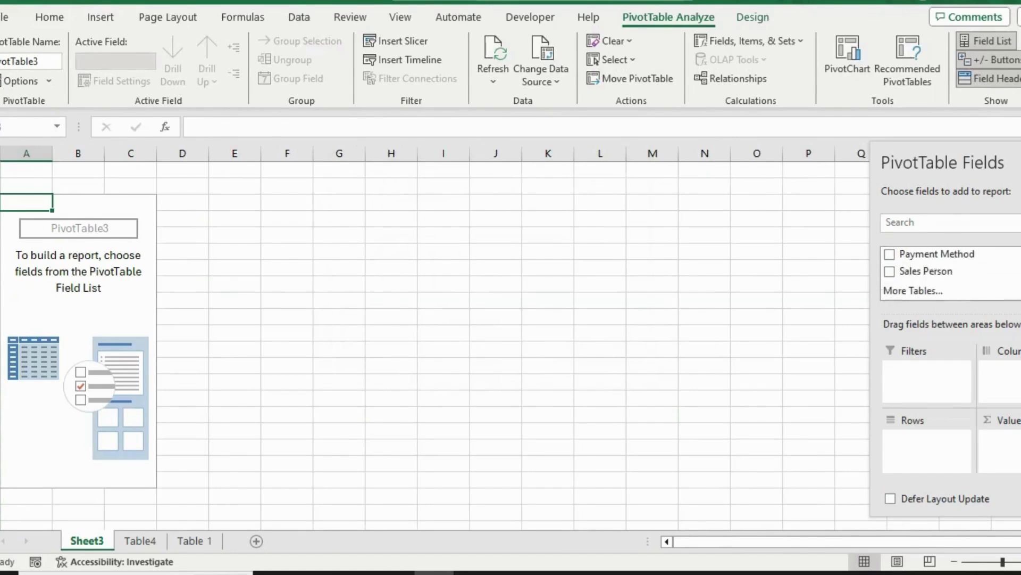
scroll(949, 272, up, 1)
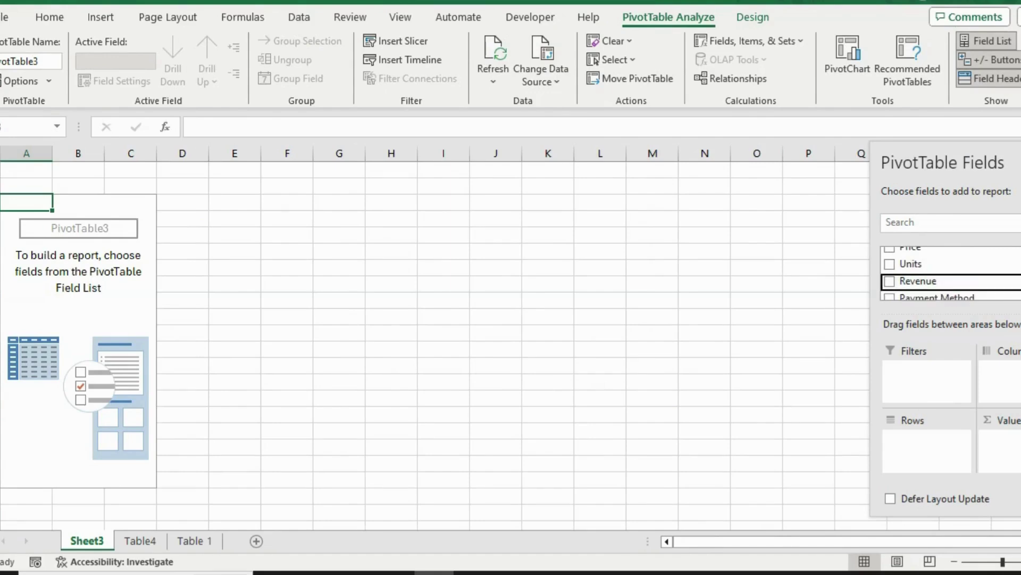
drag(919, 280, 1003, 447)
scroll(949, 273, down, 2)
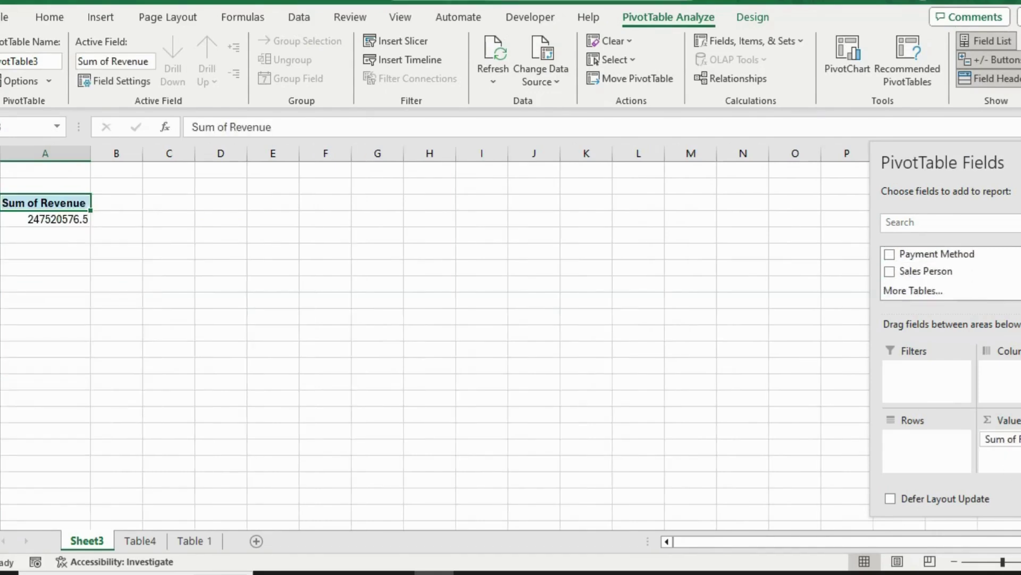
drag(937, 277, 910, 439)
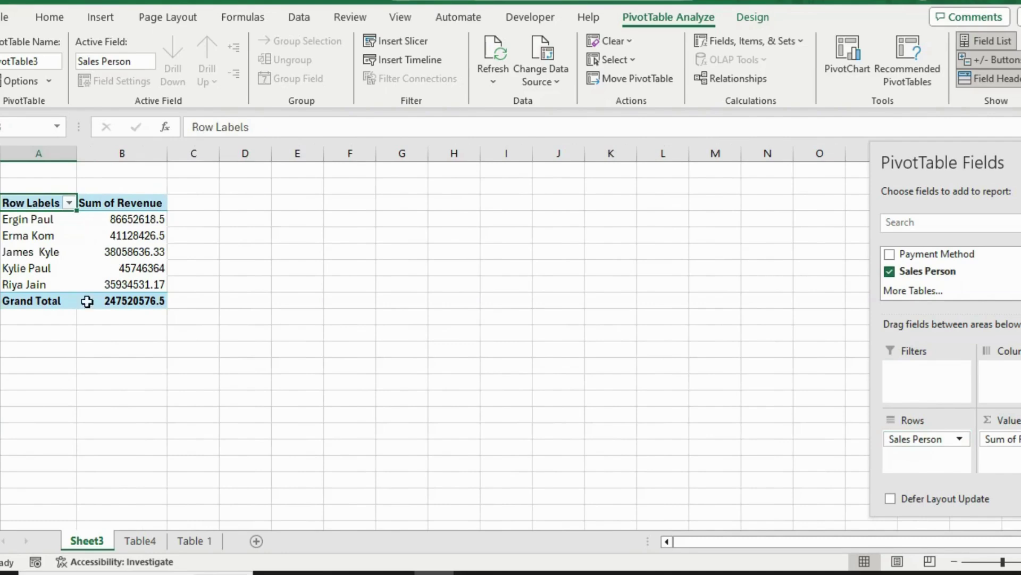
- Sort the sales people by Sum of Revenue, largest to smallest
click(150, 219)
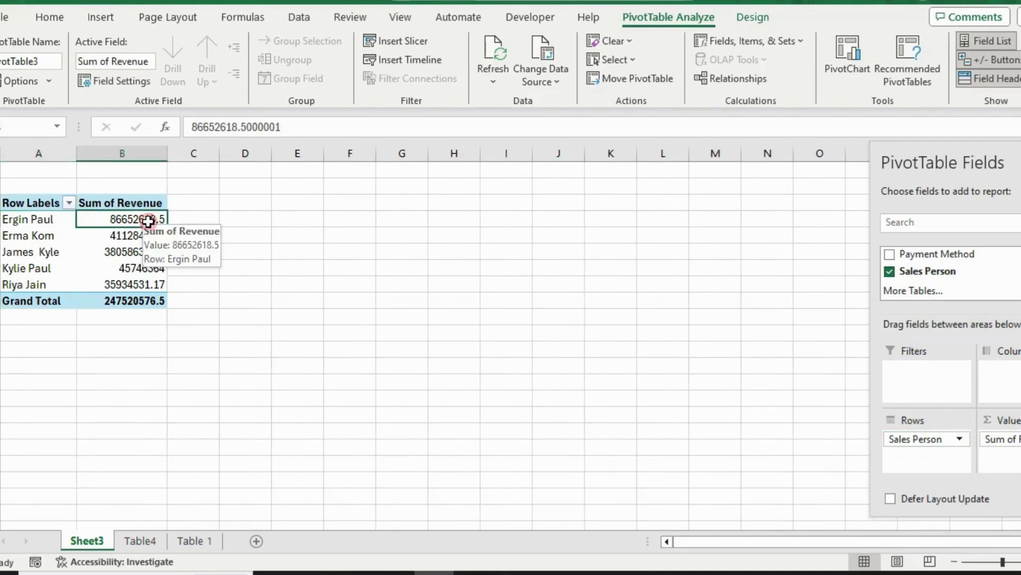
right_click(129, 222)
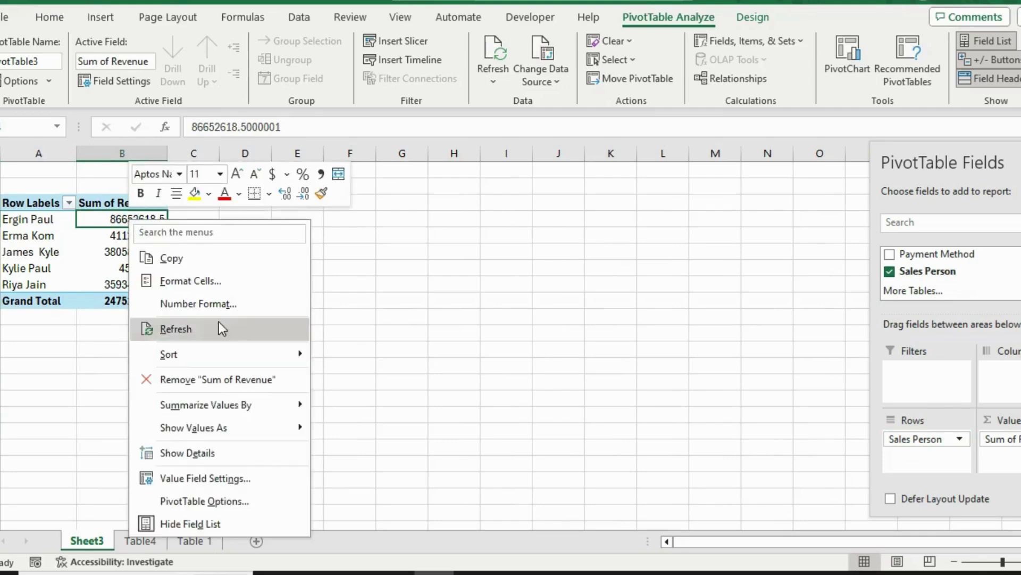
mouse_move(266, 355)
click(380, 379)
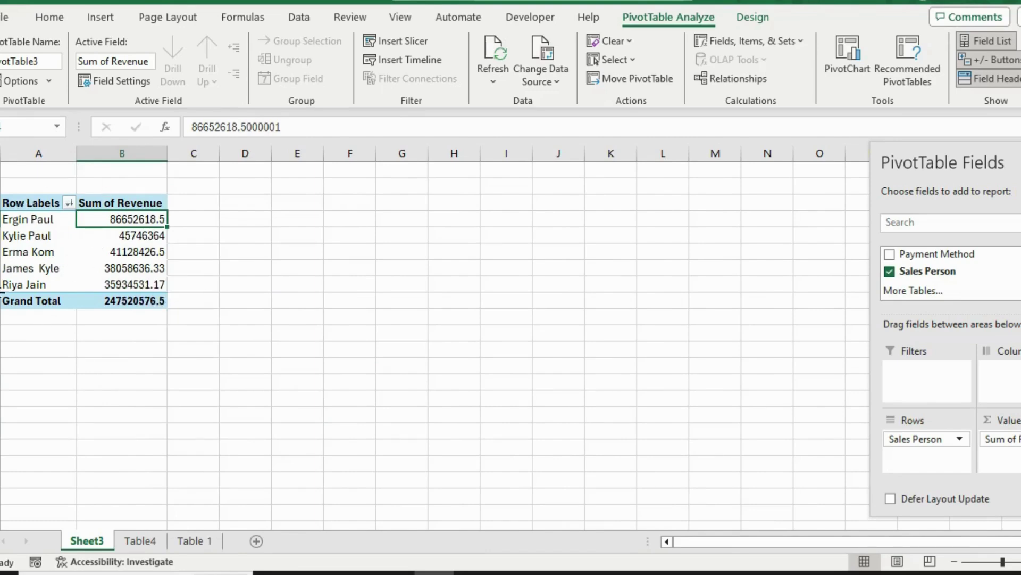
click(53, 236)
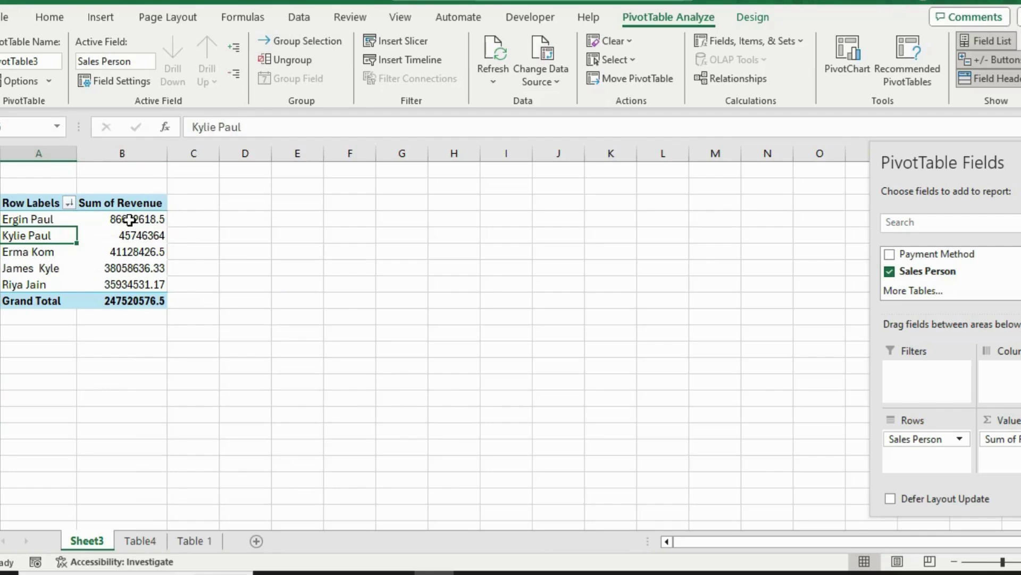
mouse_move(129, 220)
- Copy the sales-person pivot table and paste a duplicate below it
drag(18, 203, 133, 303)
key(ctrl+c)
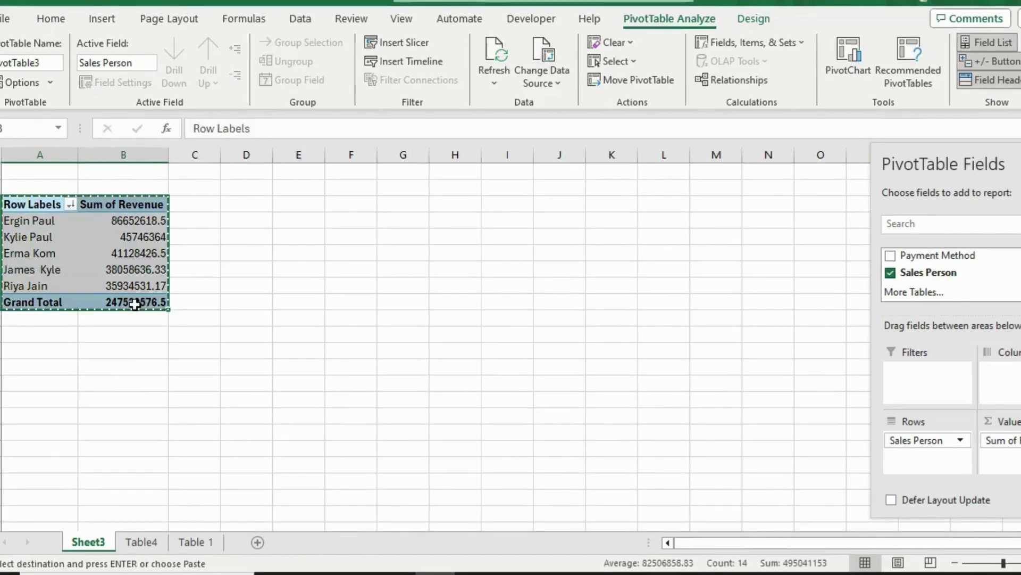
click(62, 348)
key(ctrl+v)
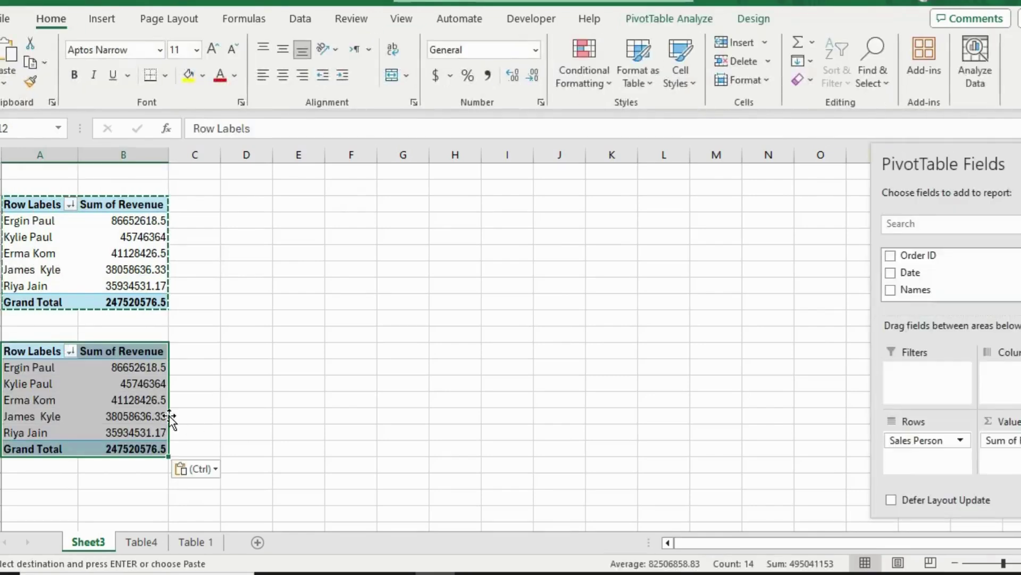
click(141, 400)
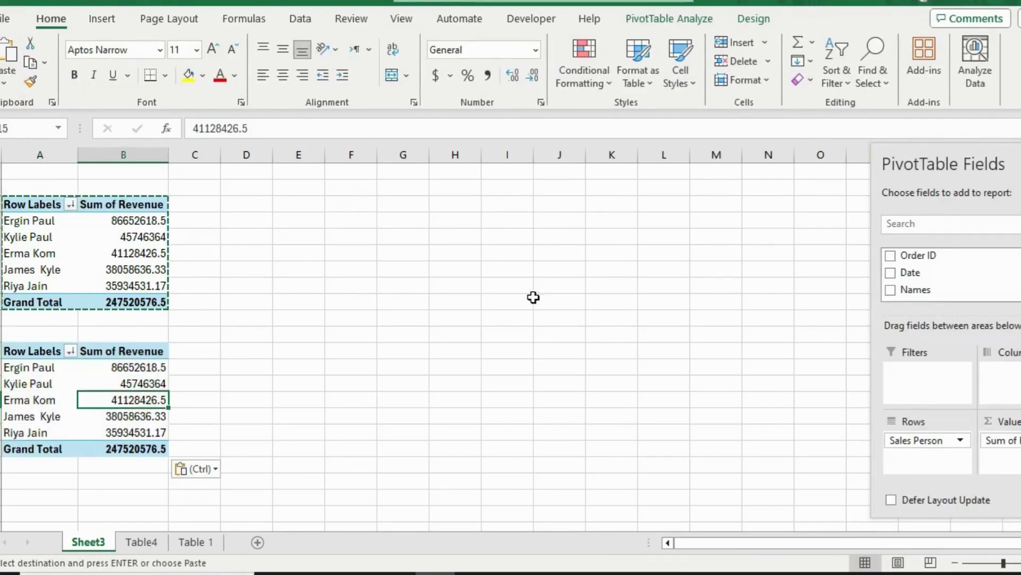
- Rework the copy: replace Sales Person with Gender in Rows and add Sum of Units
drag(910, 440, 725, 388)
scroll(947, 282, down, 5)
scroll(946, 282, up, 3)
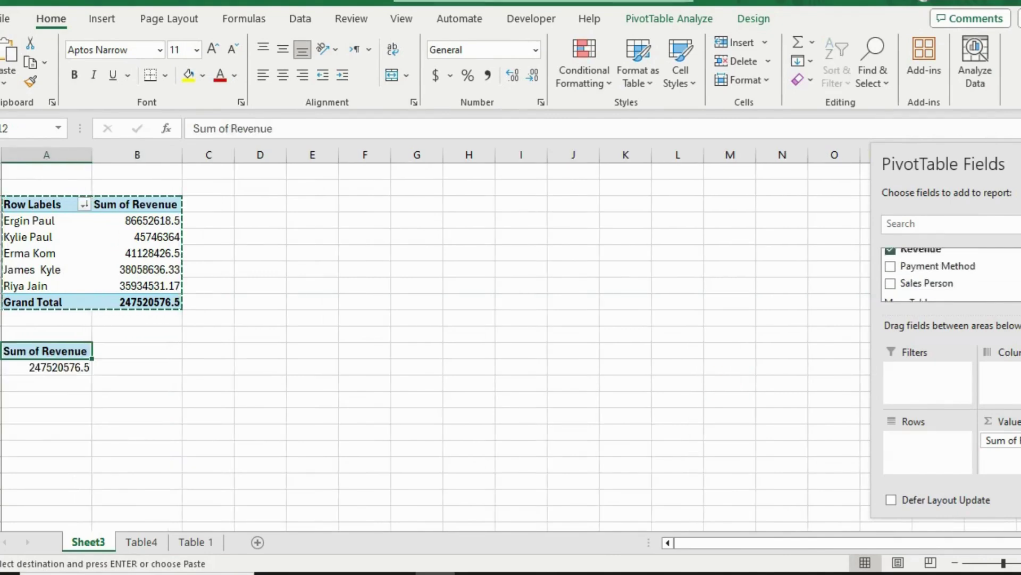
scroll(945, 271, down, 2)
scroll(945, 271, up, 3)
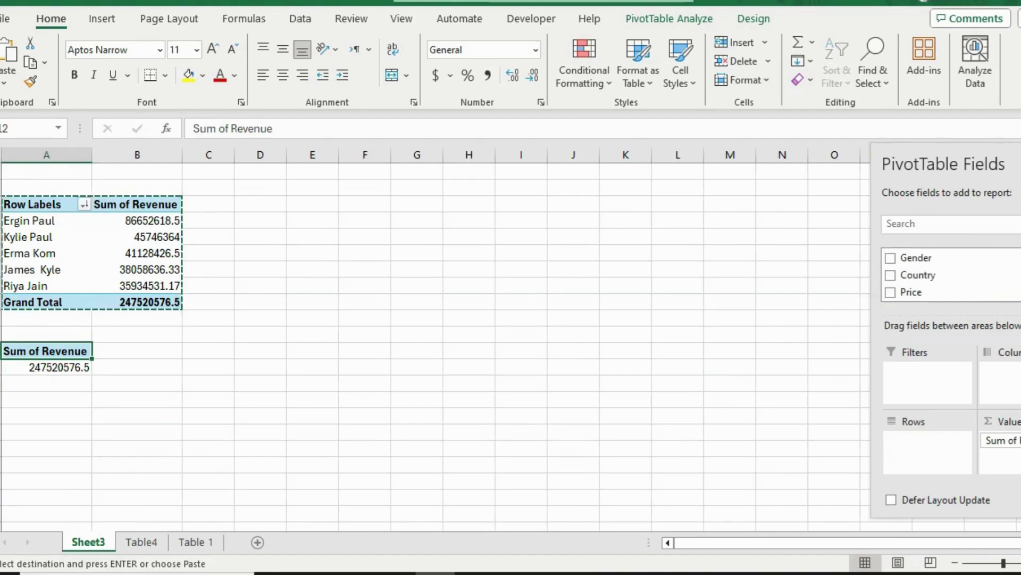
drag(944, 261, 910, 444)
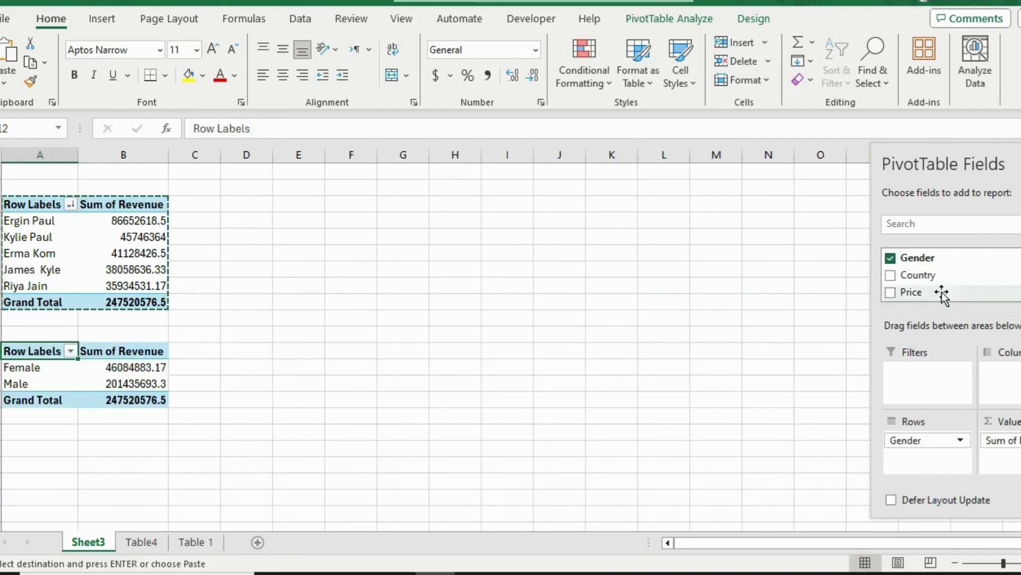
scroll(940, 287, down, 5)
scroll(941, 274, up, 5)
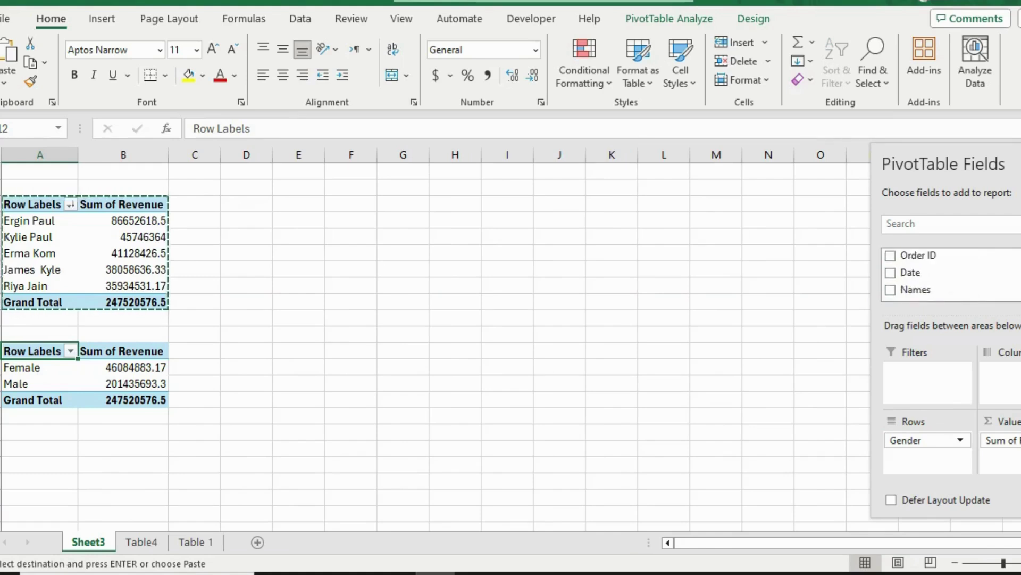
scroll(941, 274, down, 4)
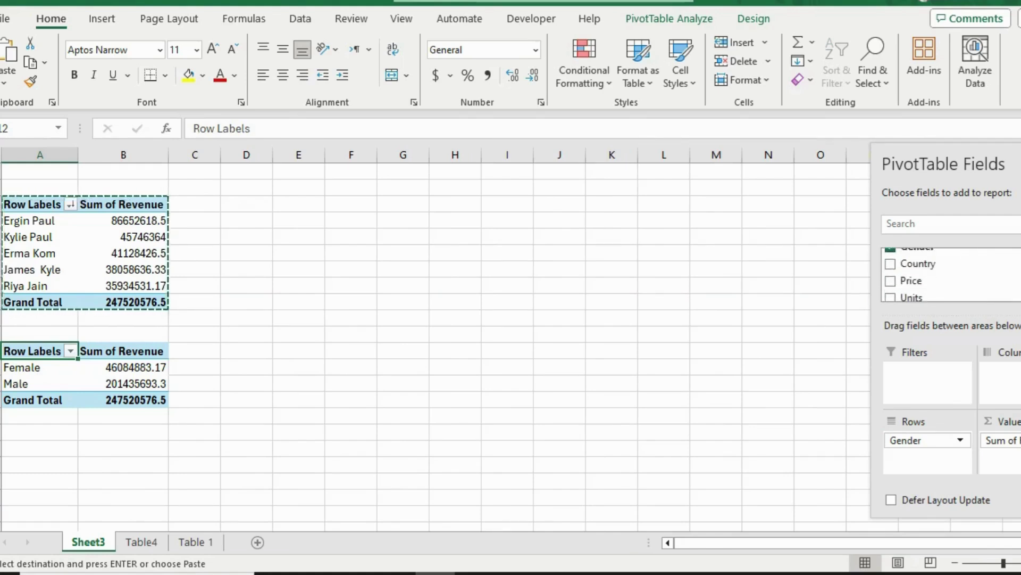
drag(913, 264, 1010, 476)
scroll(504, 346, up, 4)
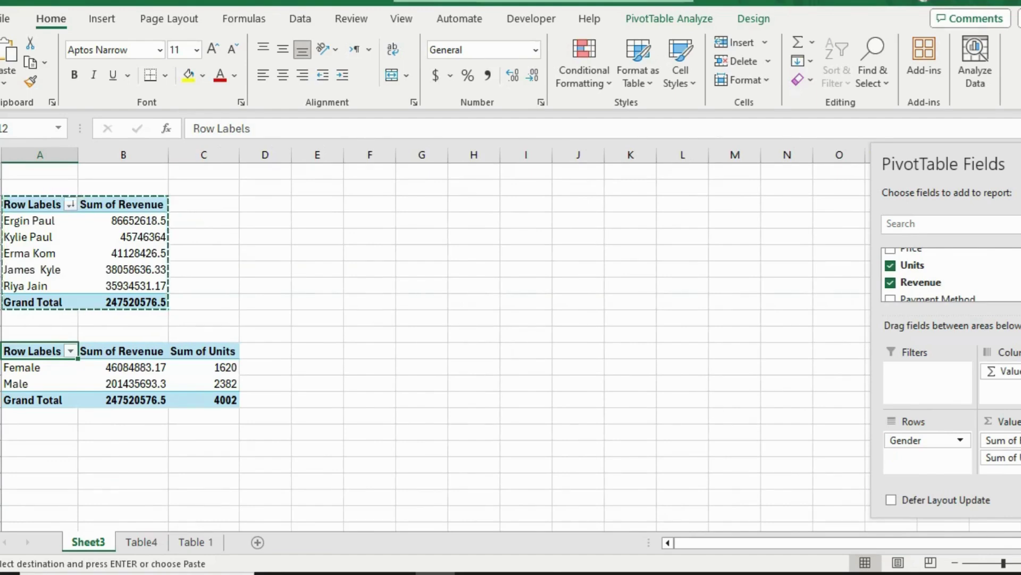
- Show the Gender pivot's Sum of Units as % of Grand Total
click(213, 367)
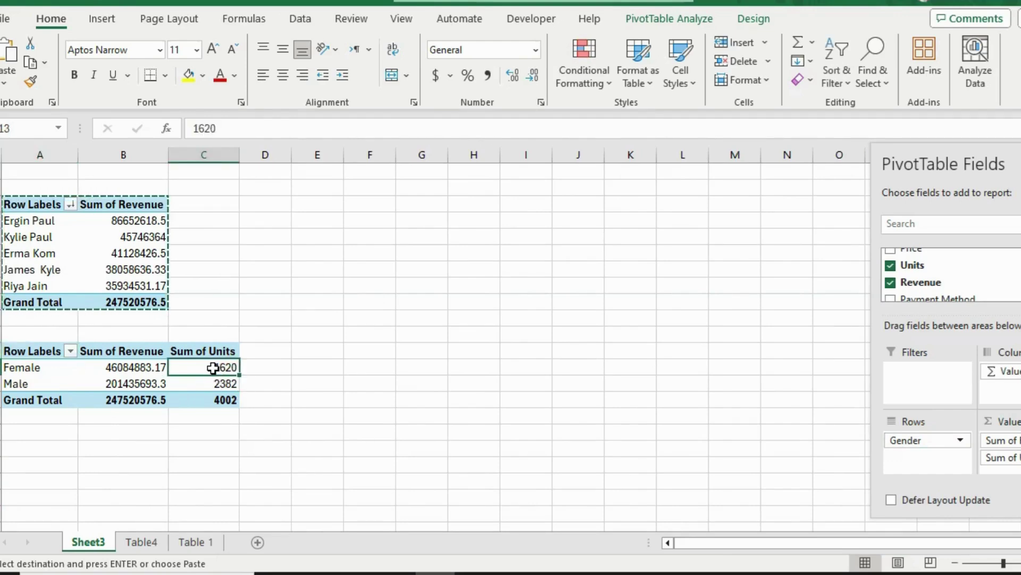
right_click(212, 368)
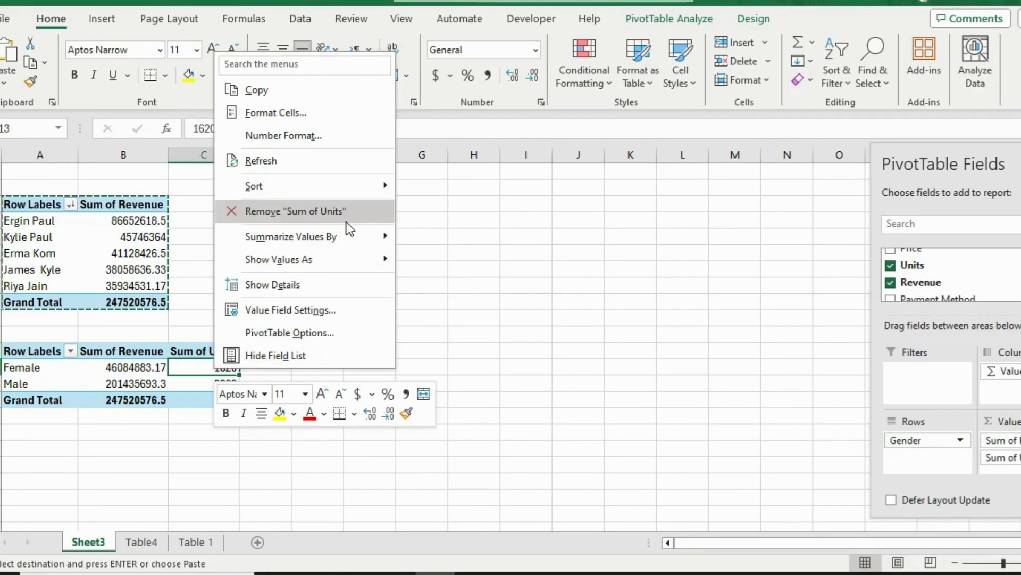
mouse_move(363, 262)
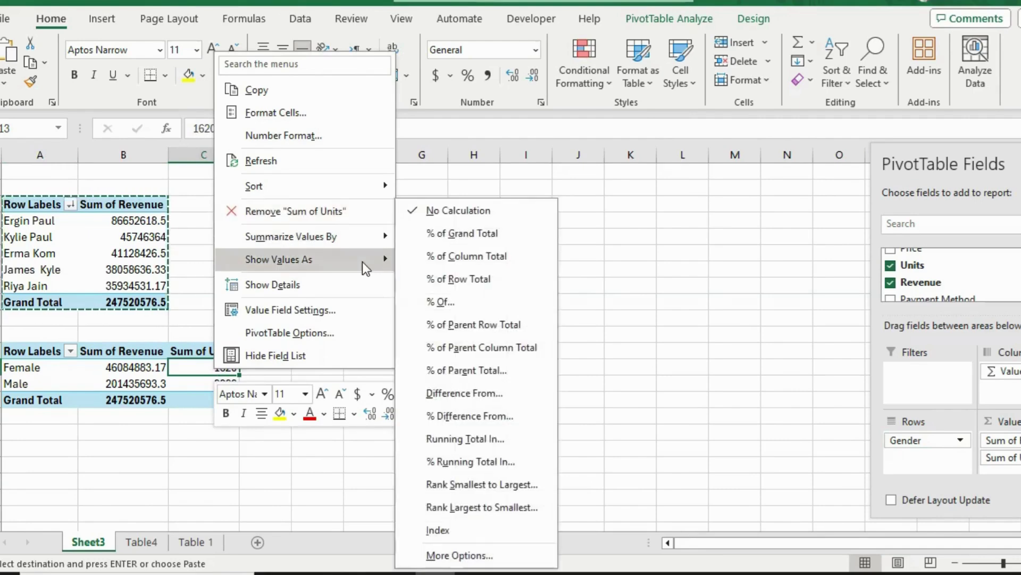
click(454, 237)
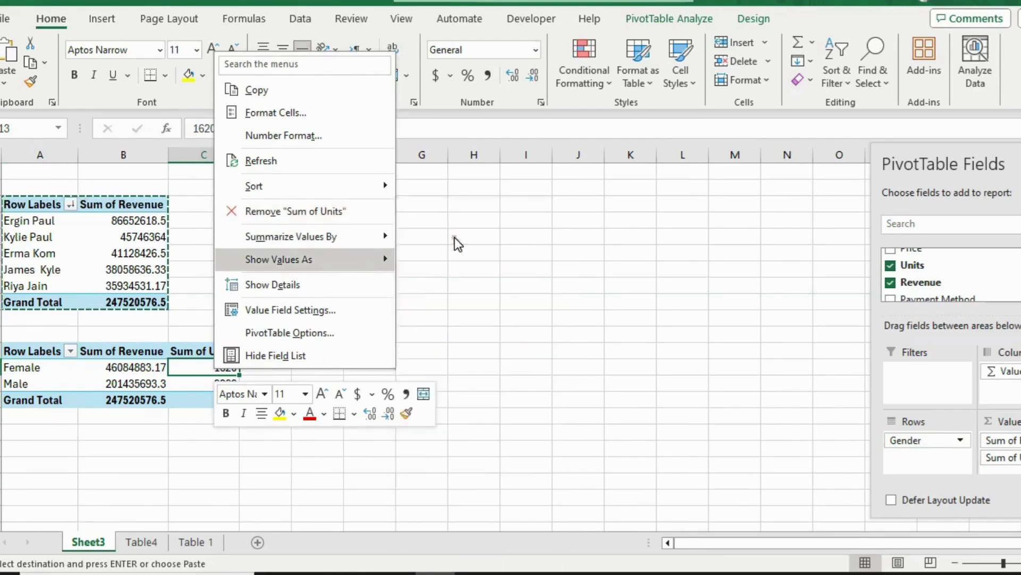
- Check the Male 59.52% and Female 40.48% shares, then return to the Table4 data
click(202, 383)
click(197, 370)
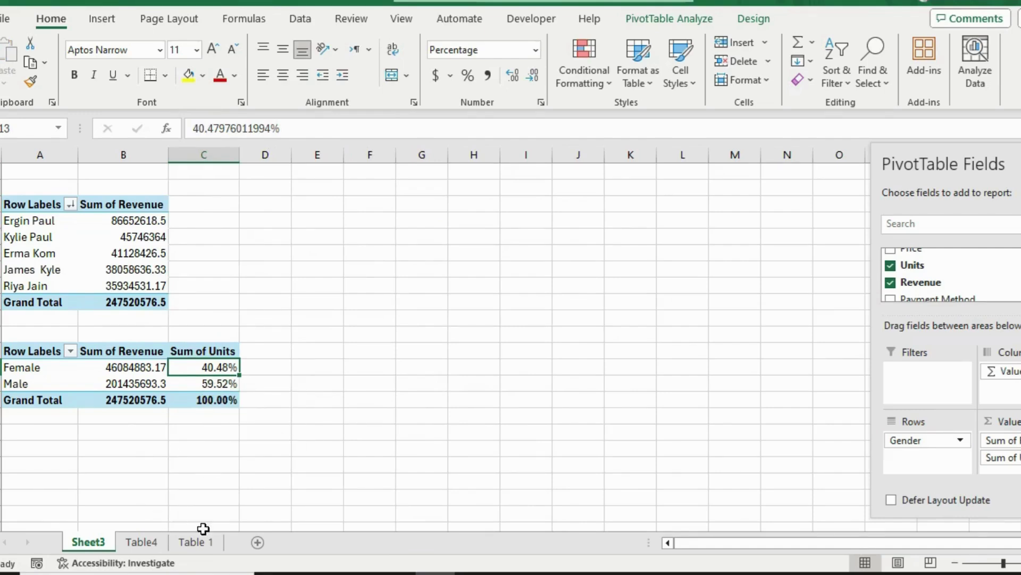
click(142, 541)
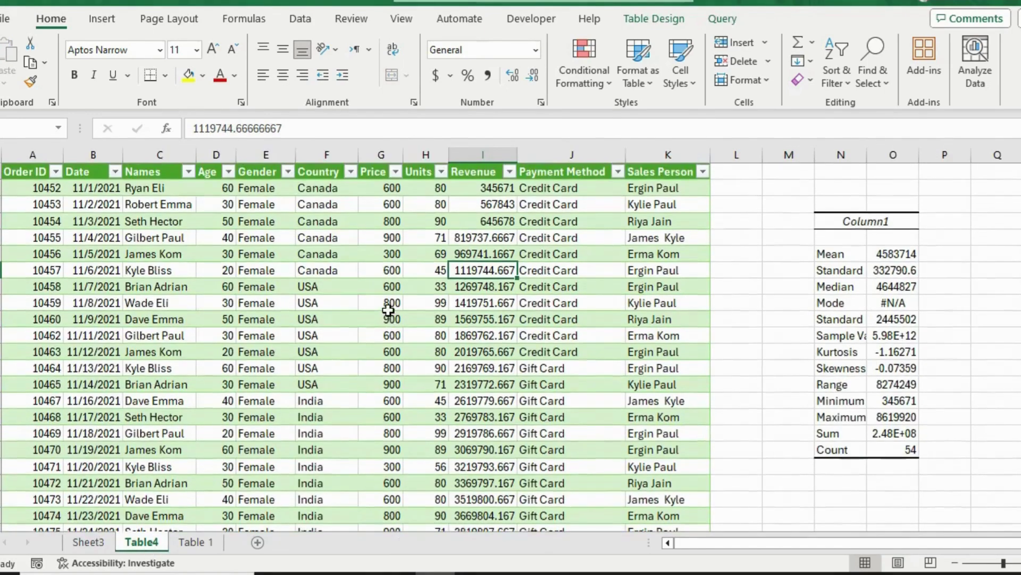
click(642, 237)
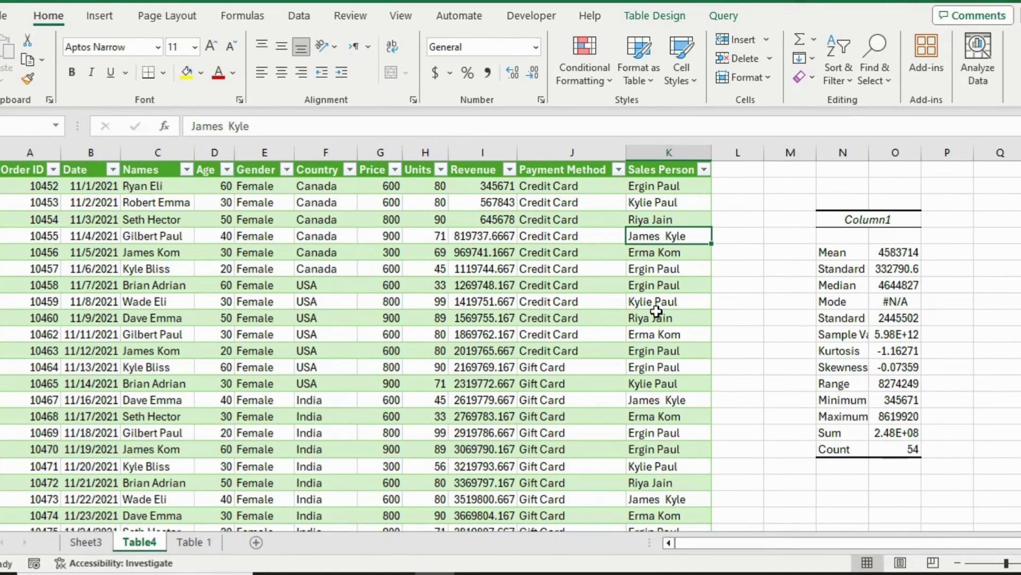
click(961, 55)
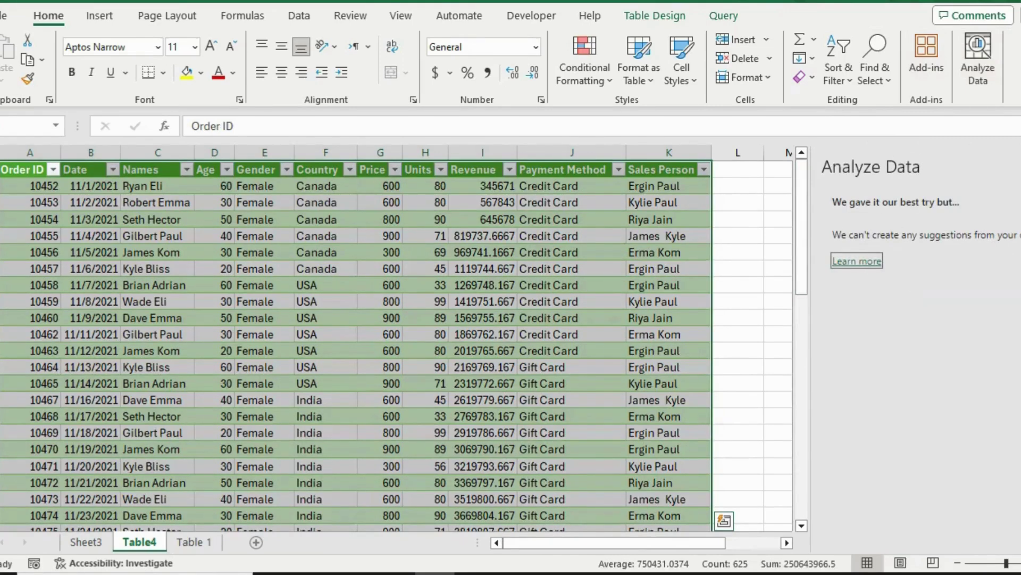
click(971, 62)
click(971, 62)
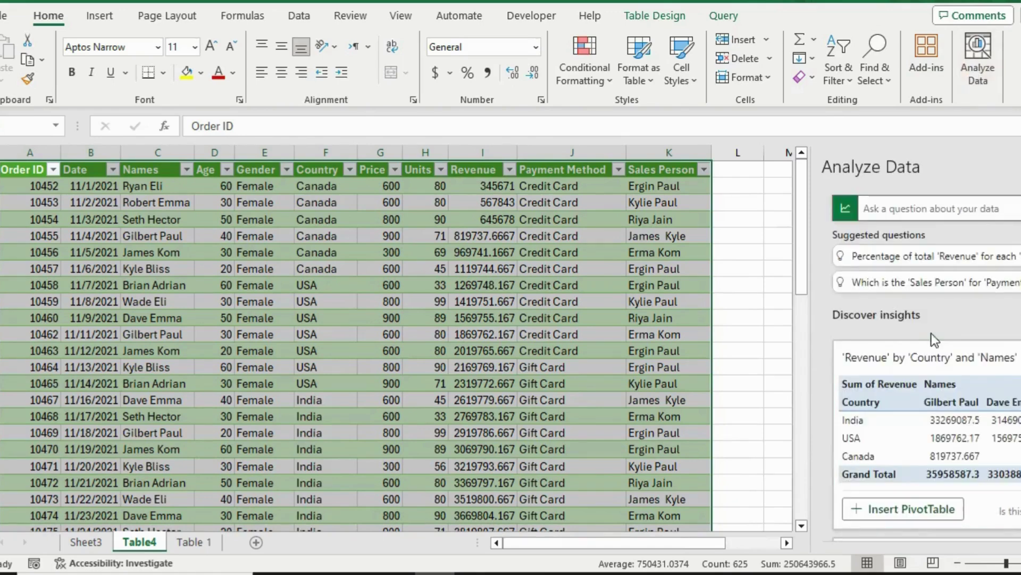
click(889, 208)
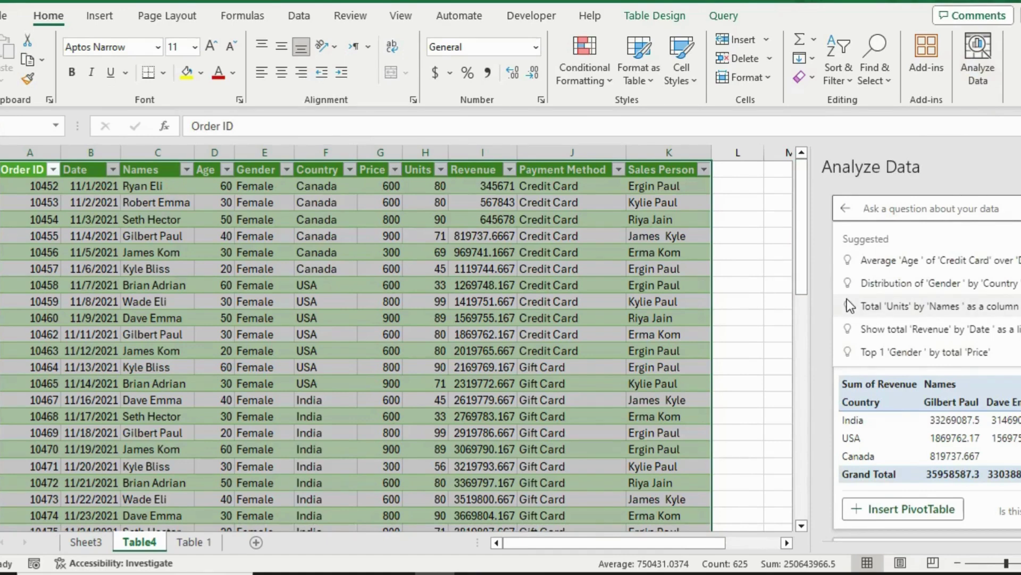
text(Revenu)
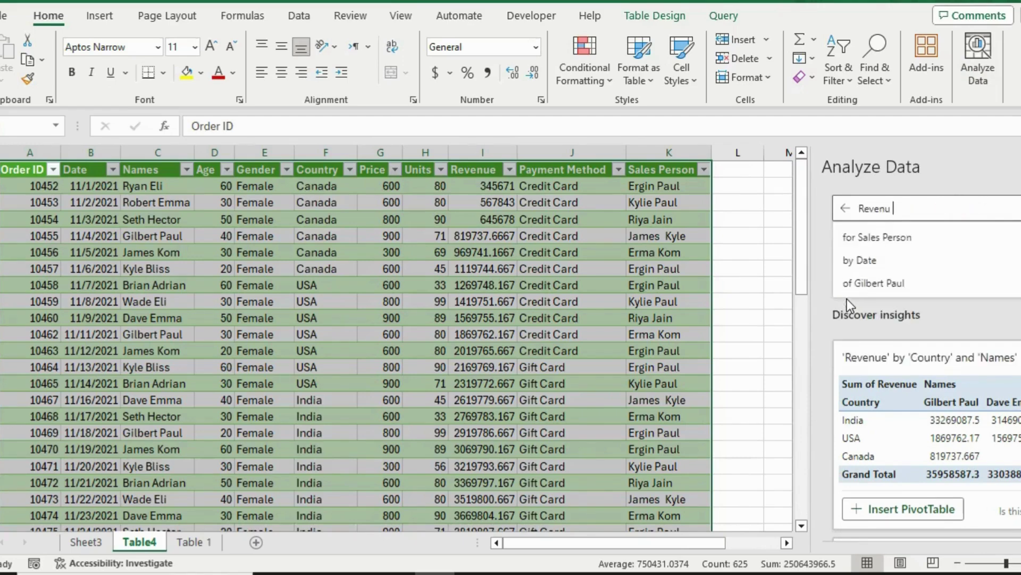
key(BackSpace)
text(e)
key(BackSpace)
text(u)
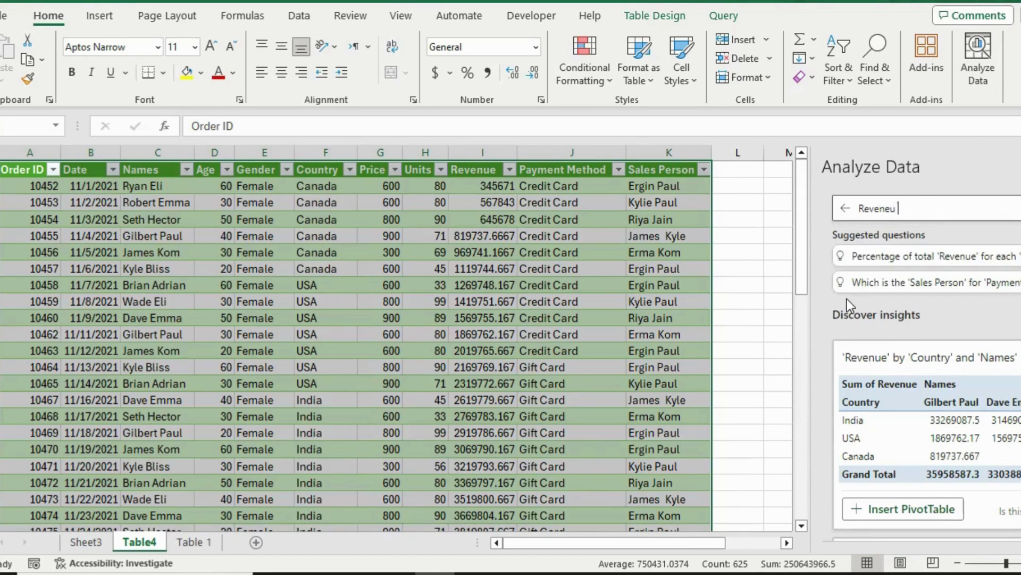
key(BackSpace)
text(u by sales person)
key(Return)
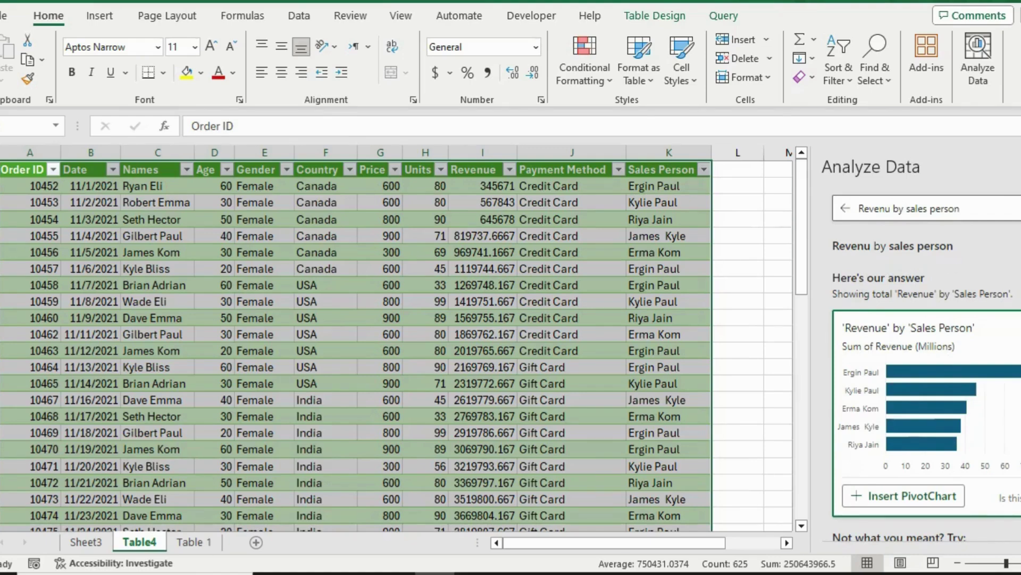
click(1019, 167)
click(517, 186)
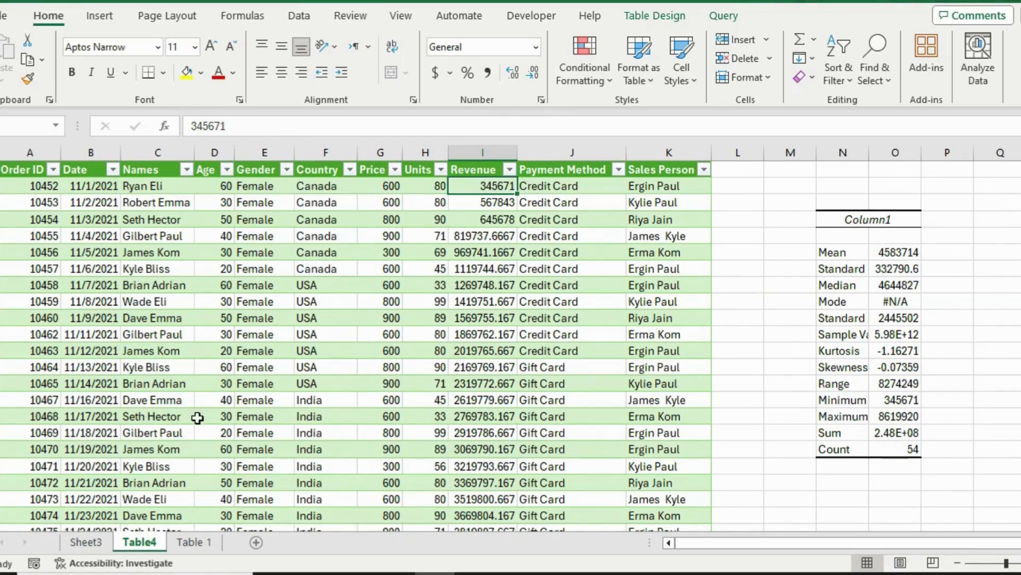
- Apply red gradient data bars to the five sales-person Sum of Revenue cells on Sheet3
click(86, 542)
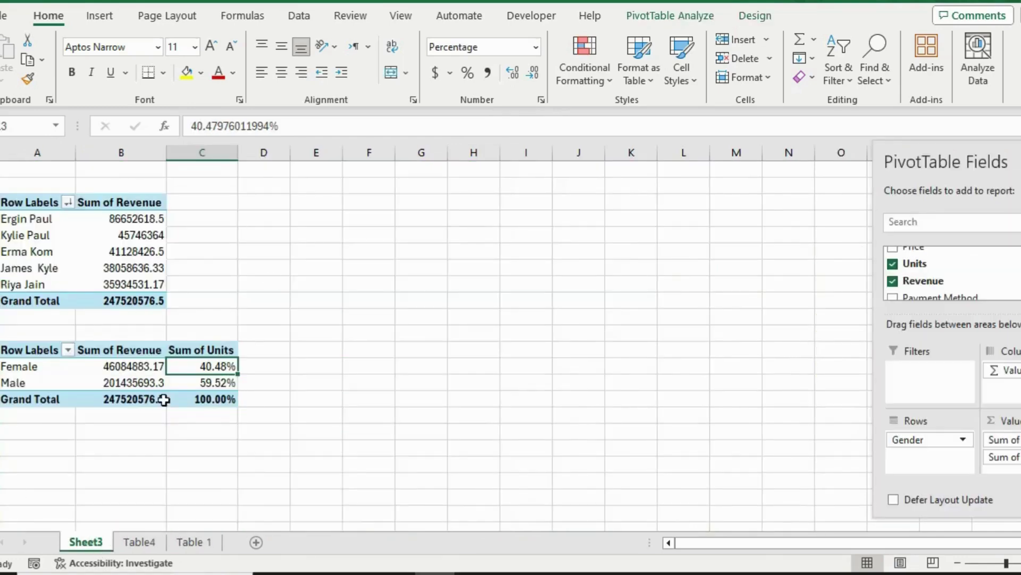
drag(33, 202, 154, 299)
click(96, 256)
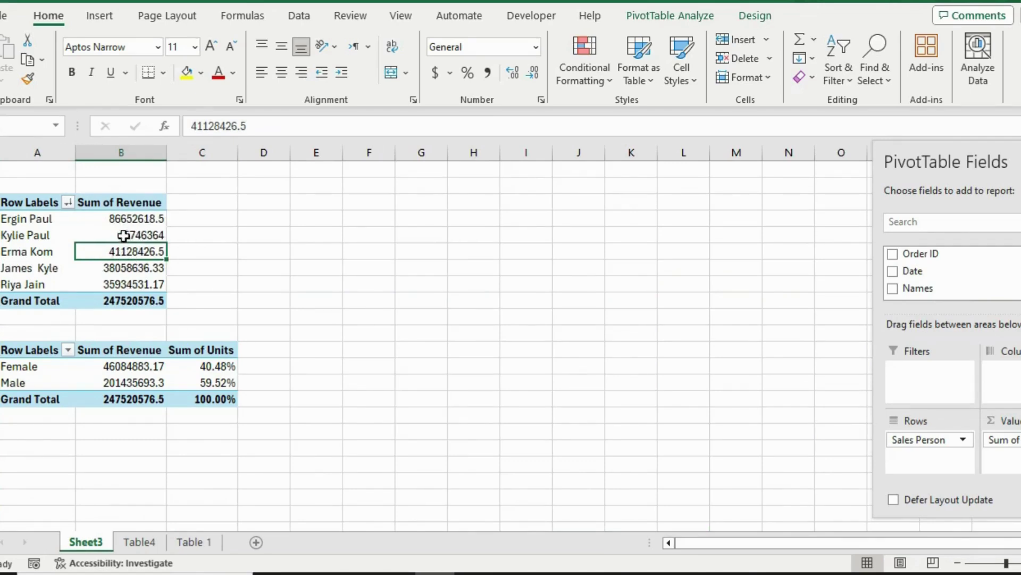
drag(119, 223, 111, 279)
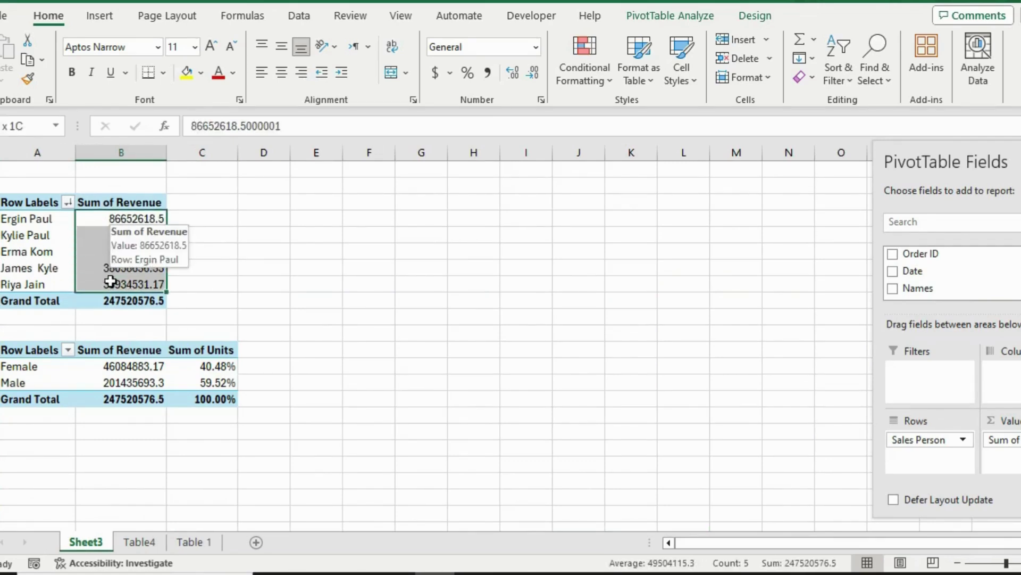
click(601, 80)
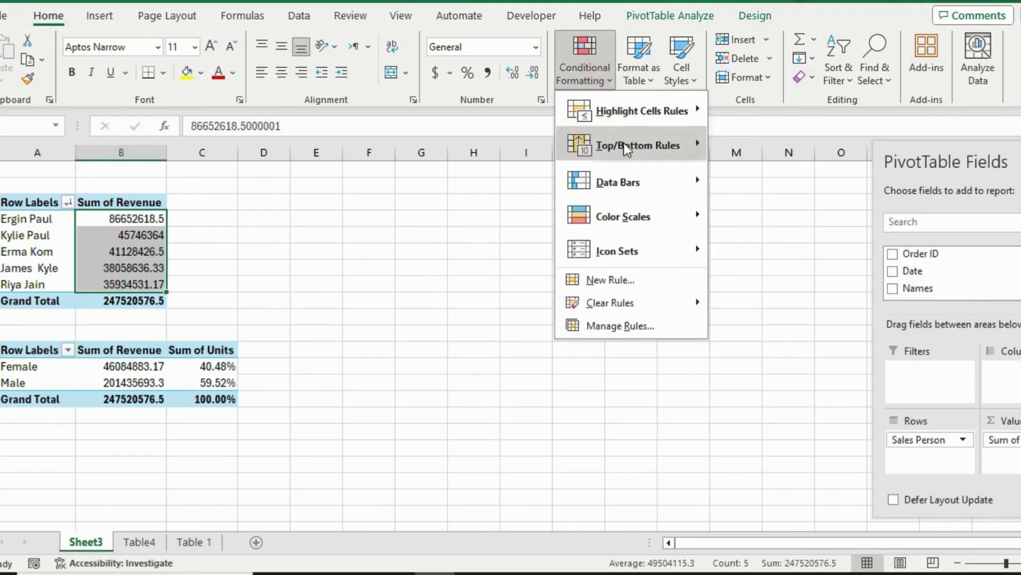
mouse_move(596, 182)
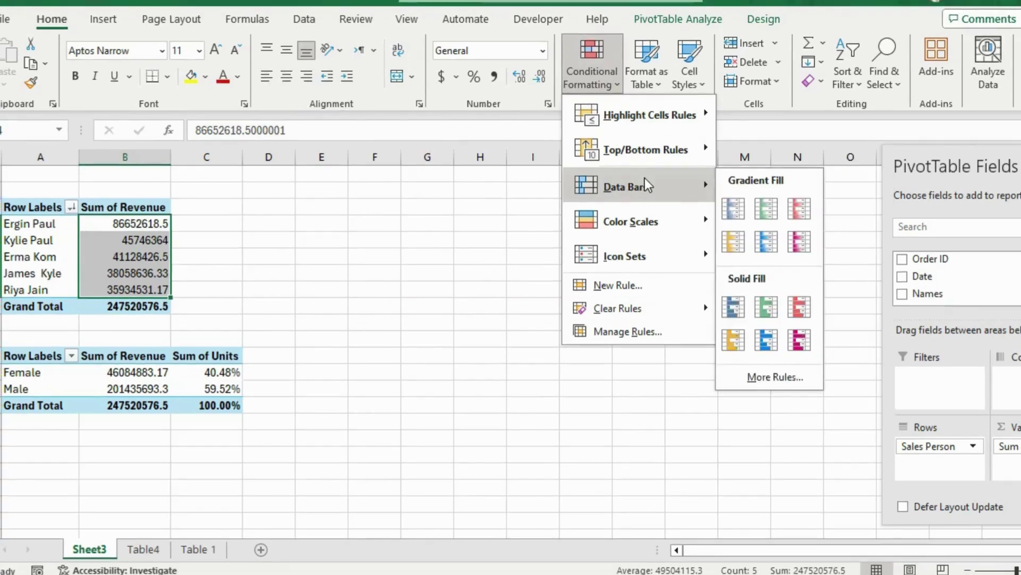
click(799, 208)
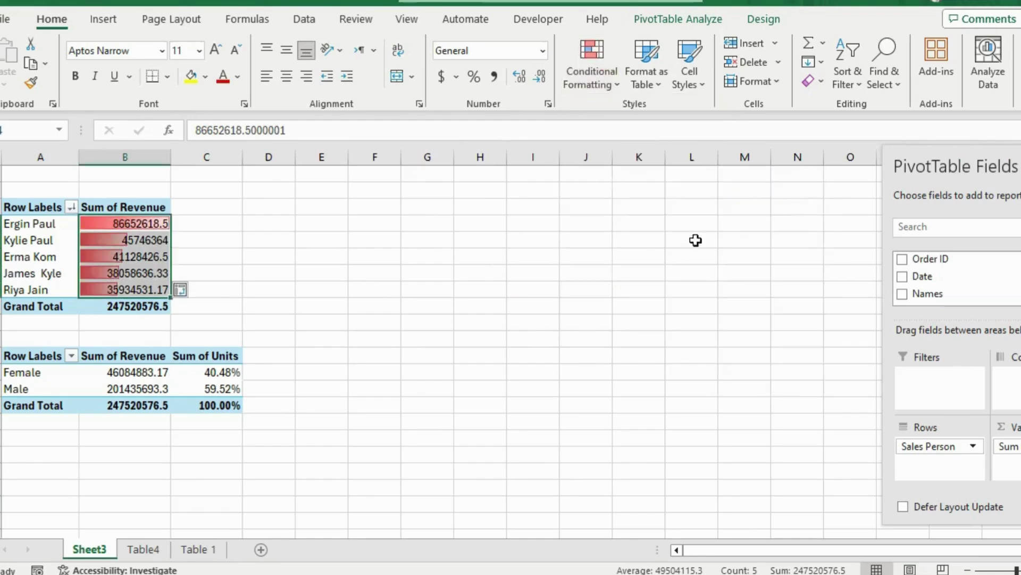
- Compare the sales people's revenue totals, then go back to the Table4 sheet
click(165, 254)
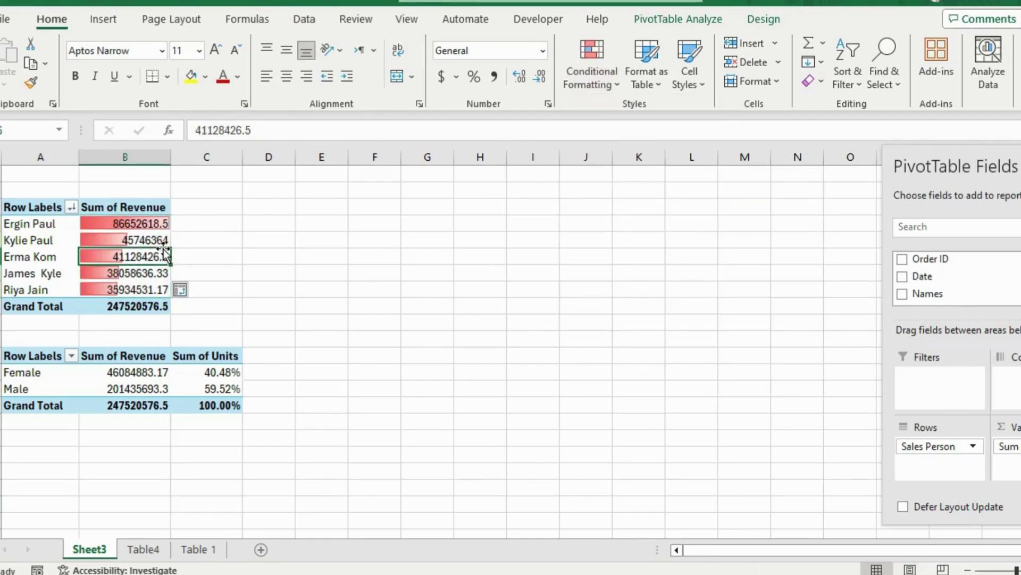
click(123, 223)
click(114, 242)
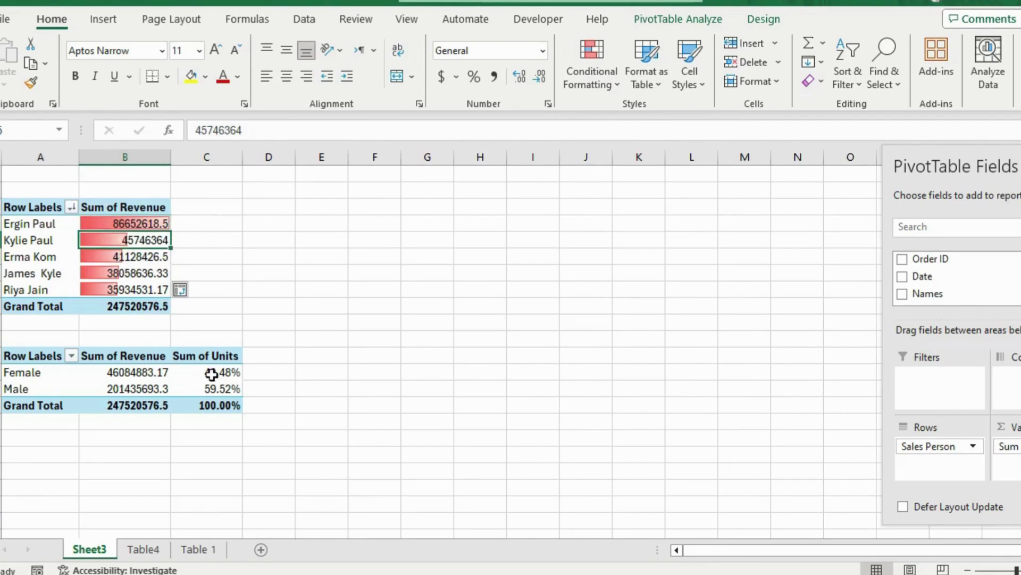
click(143, 549)
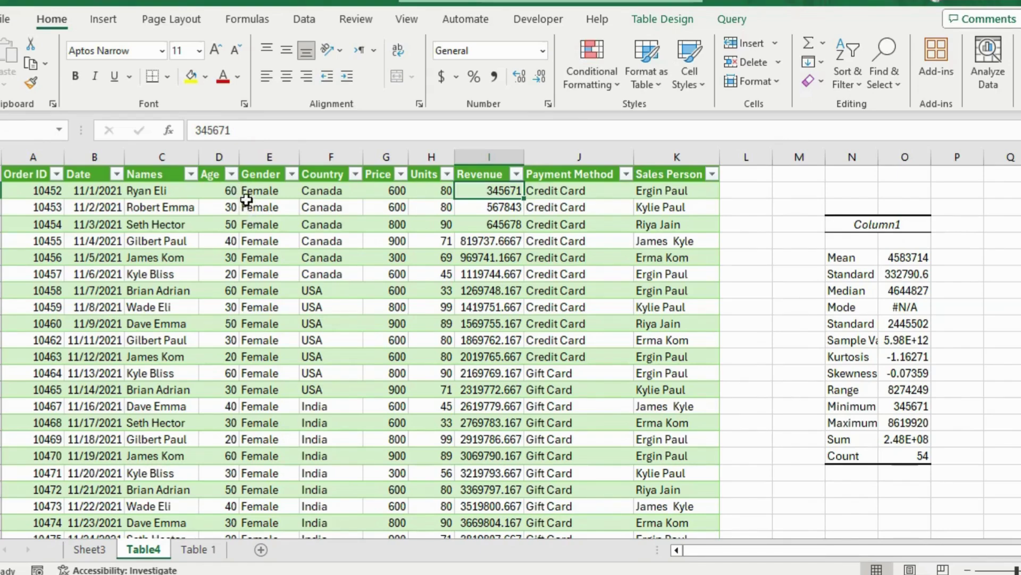
- Select the whole Revenue column and insert a plain scatter chart
click(220, 157)
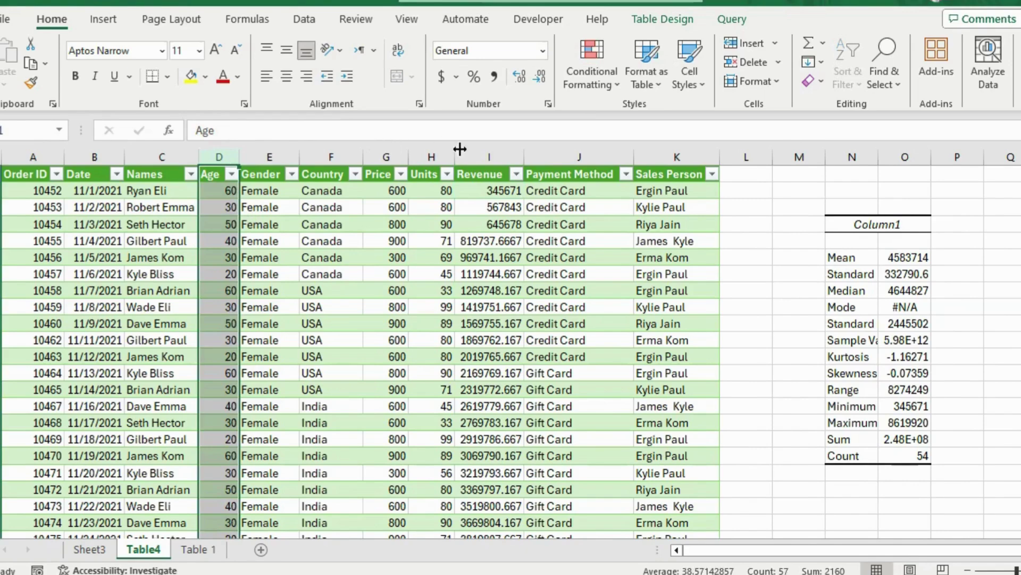
click(477, 156)
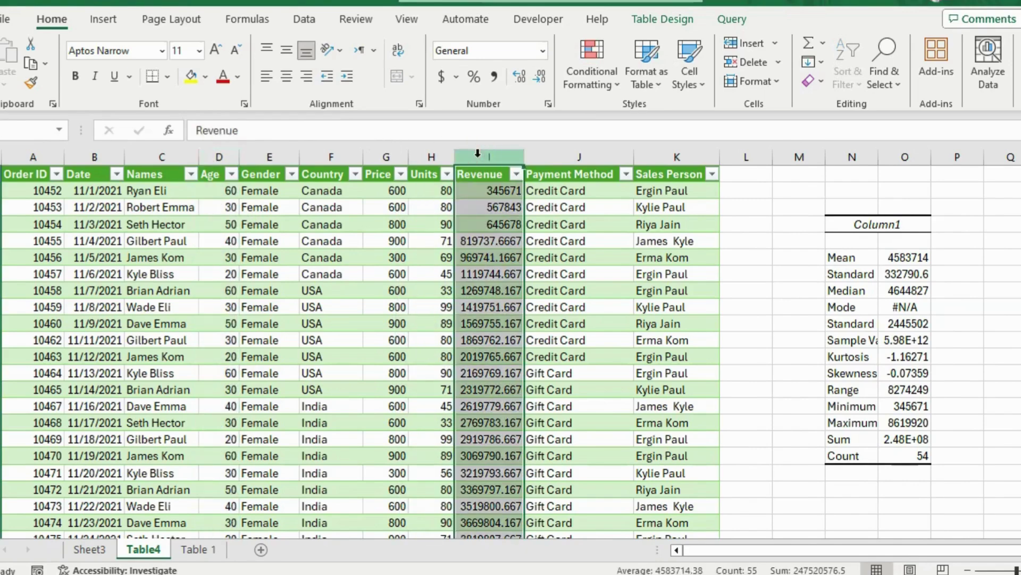
click(409, 230)
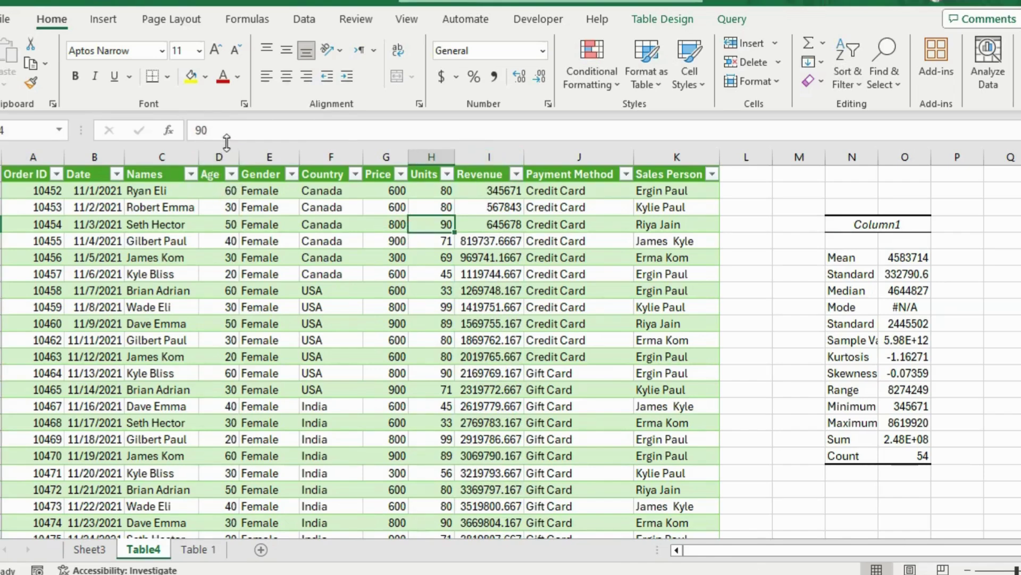
click(221, 193)
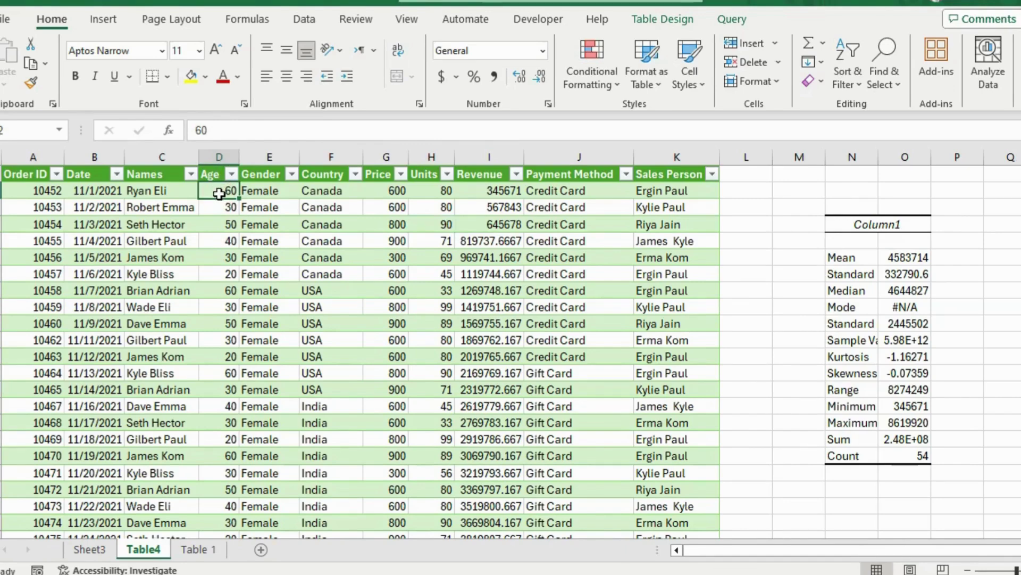
key(ctrl+shift+Down)
scroll(219, 193, up, 10)
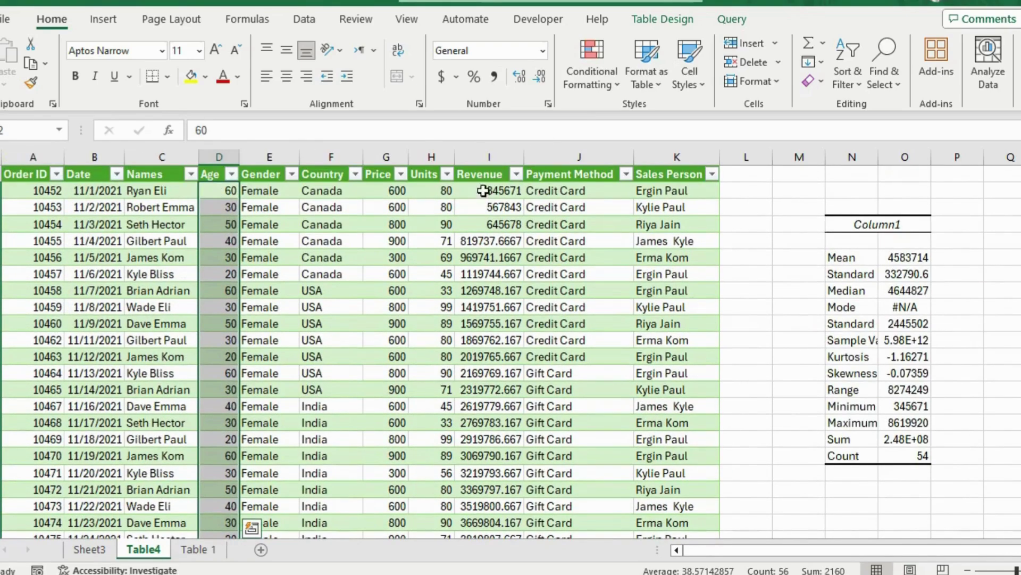
click(488, 158)
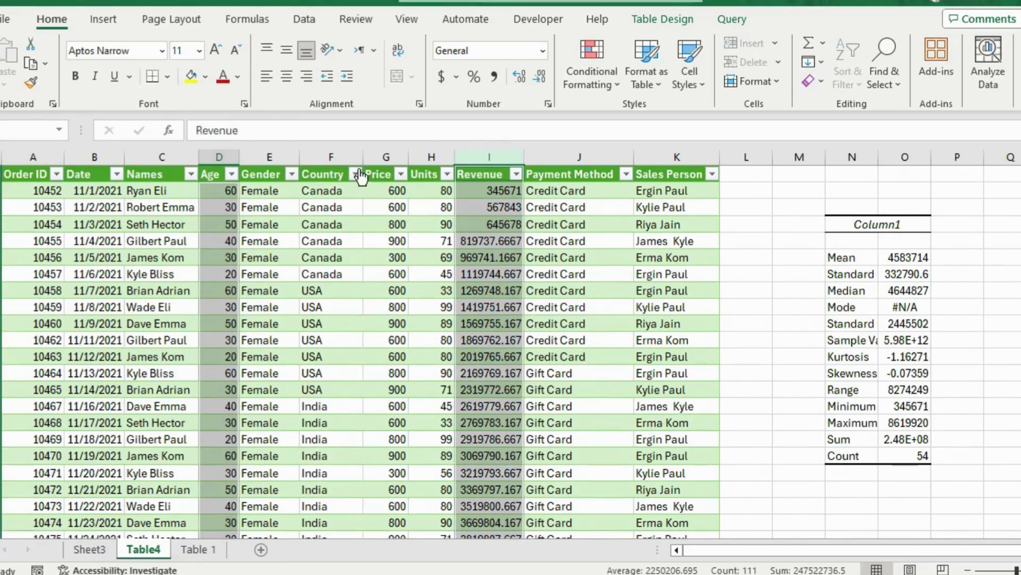
click(107, 21)
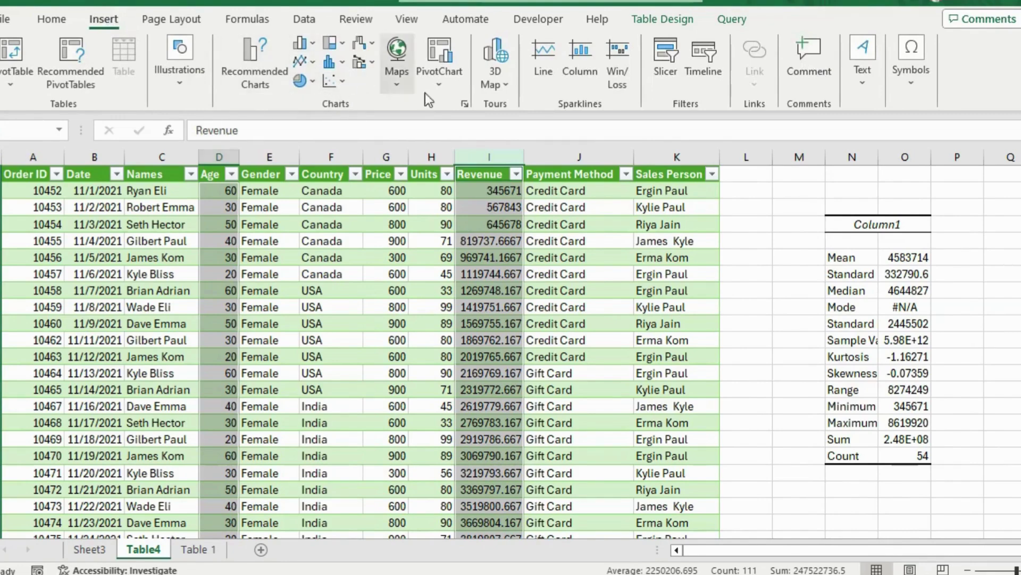
click(343, 80)
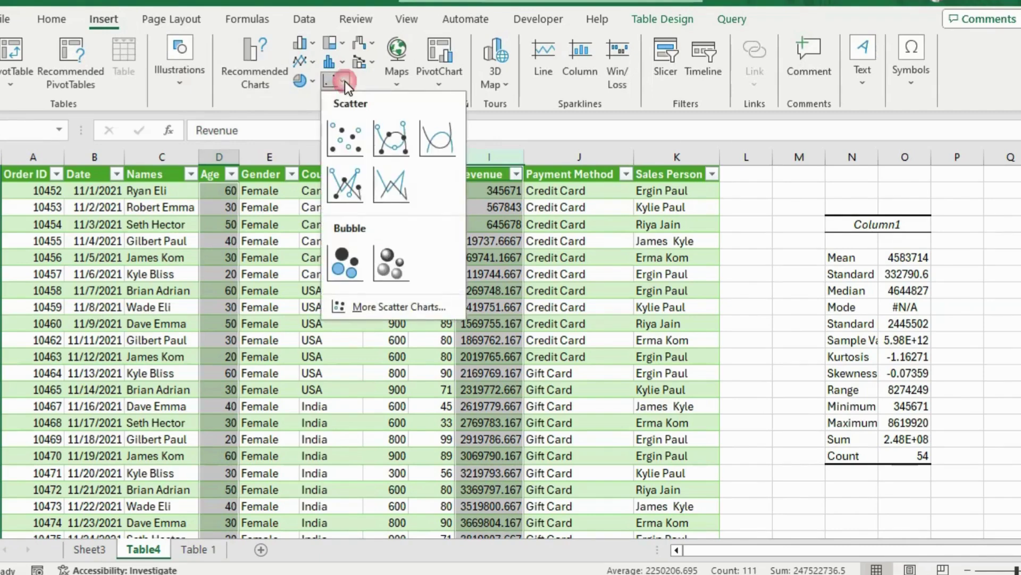
click(346, 140)
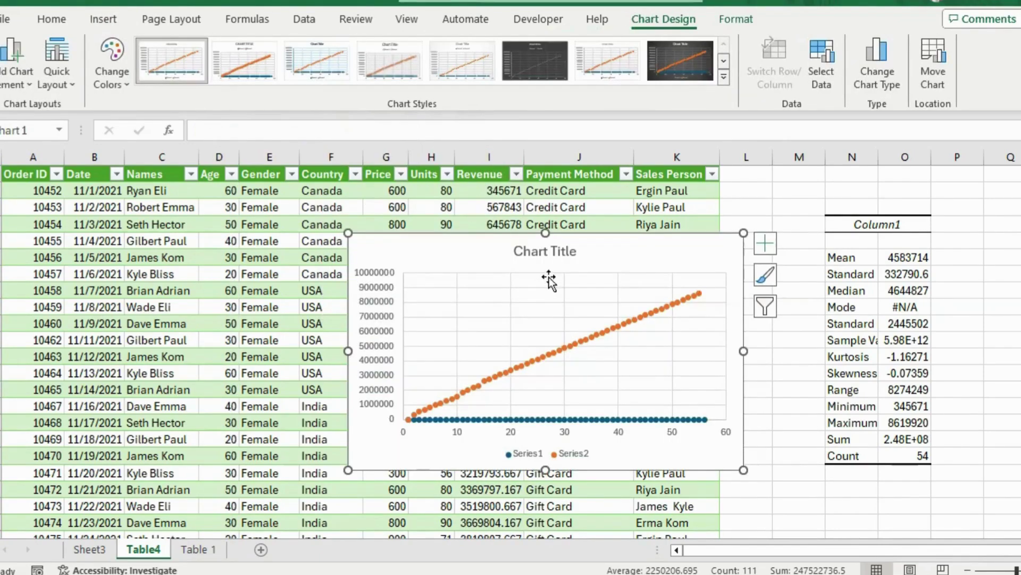
- Relocate the scatter chart to column M beside the Revenue statistics
drag(597, 258, 682, 248)
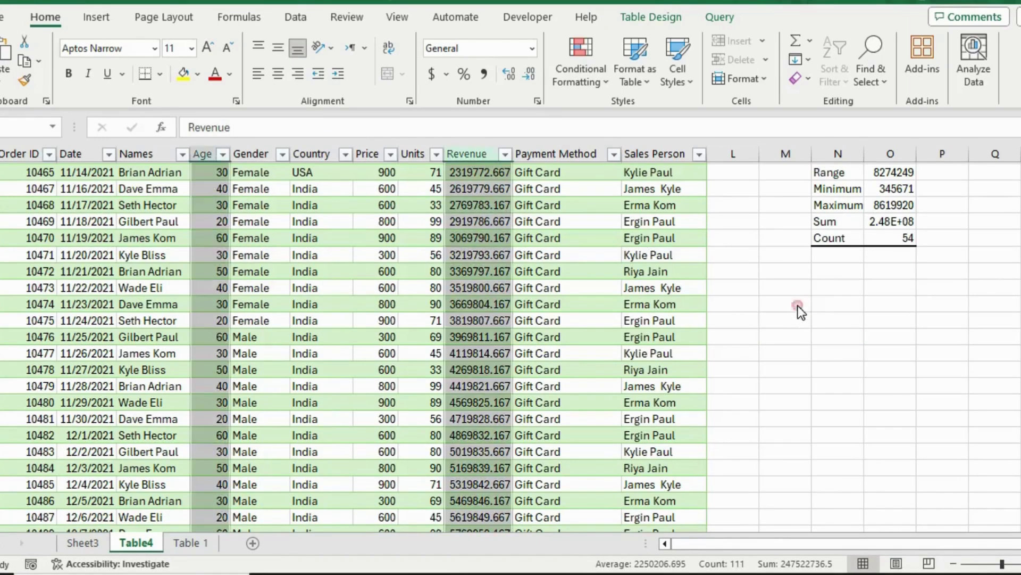
click(797, 305)
key(ctrl+v)
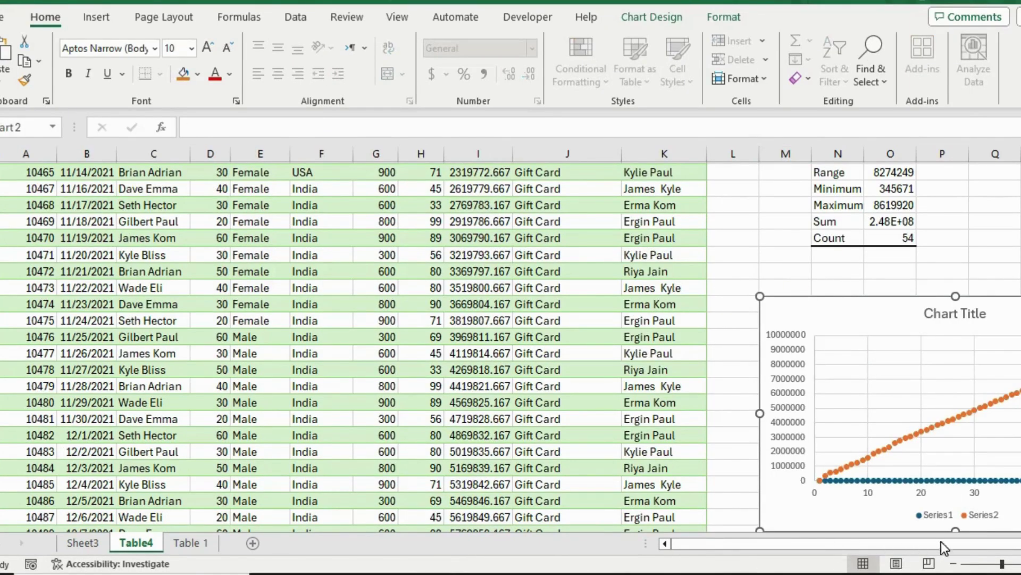
drag(947, 544, 1007, 543)
scroll(697, 343, down, 2)
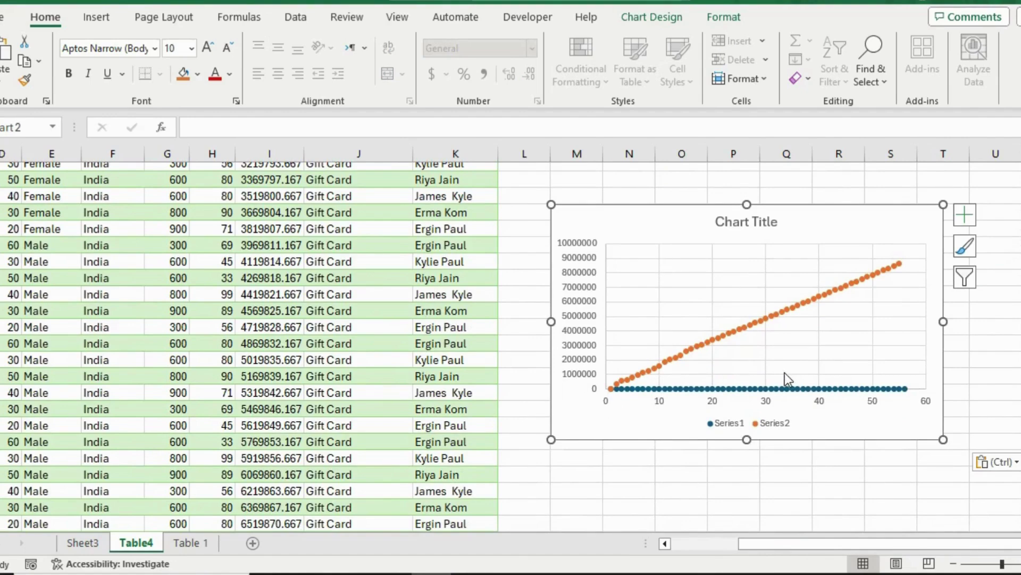
drag(851, 544, 740, 567)
scroll(582, 447, up, 7)
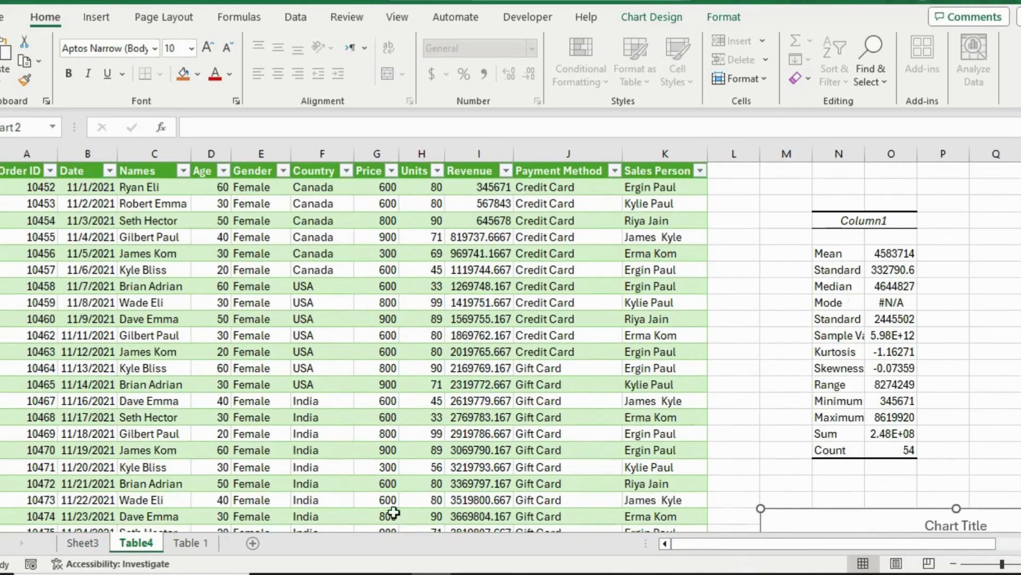
- Insert a box-and-whisker chart of the whole Revenue column
click(488, 154)
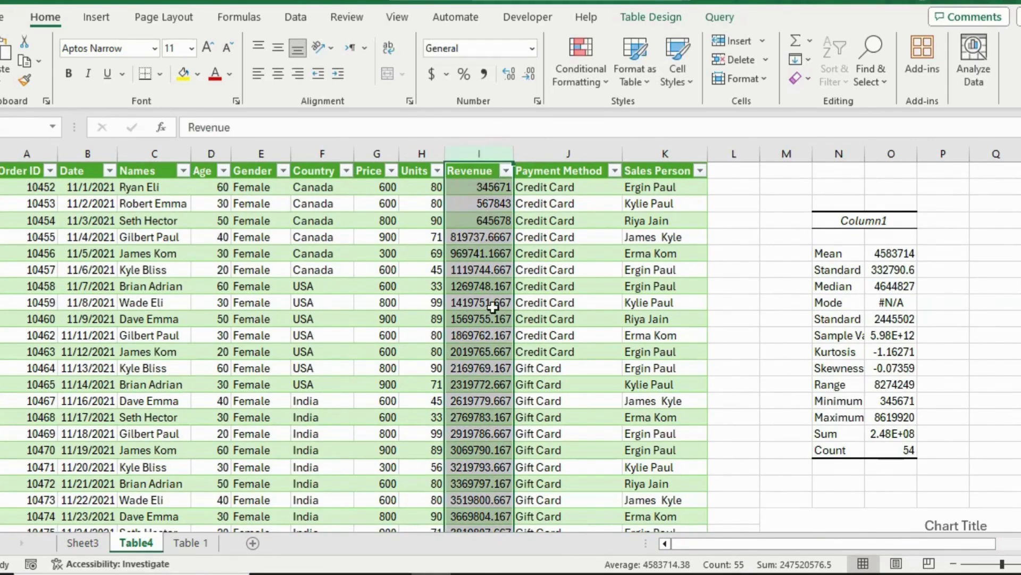
click(99, 20)
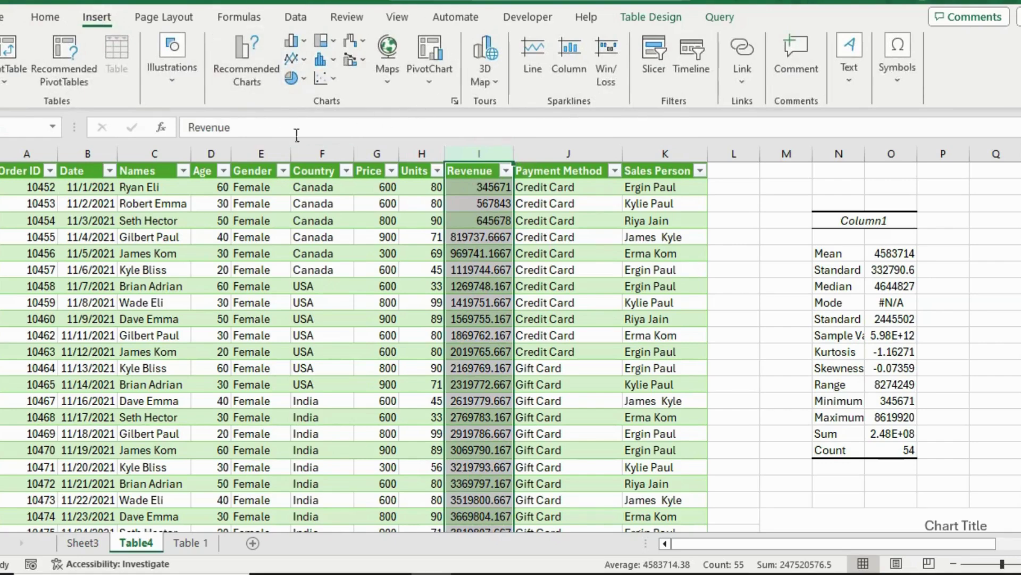
click(321, 60)
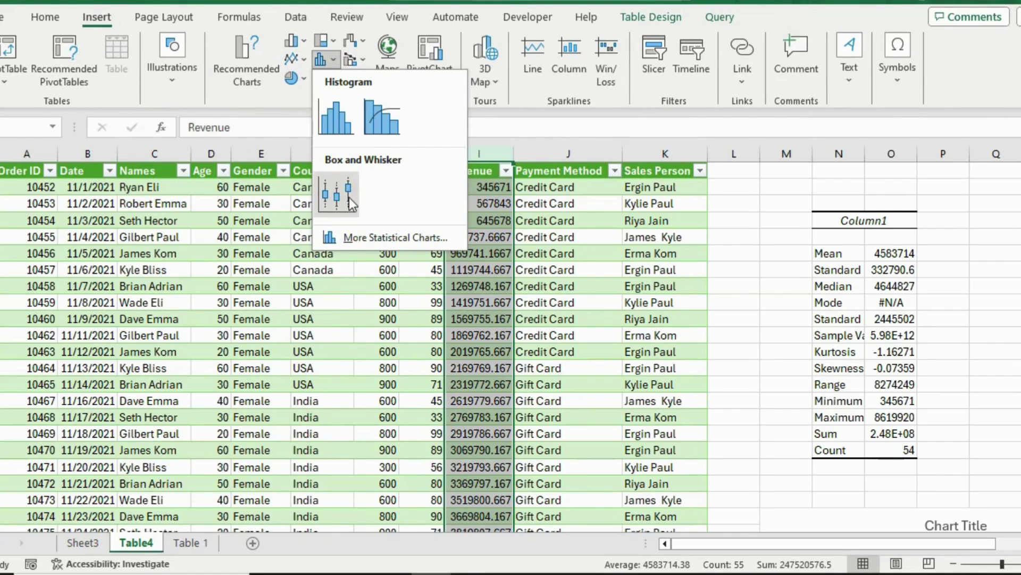
click(333, 194)
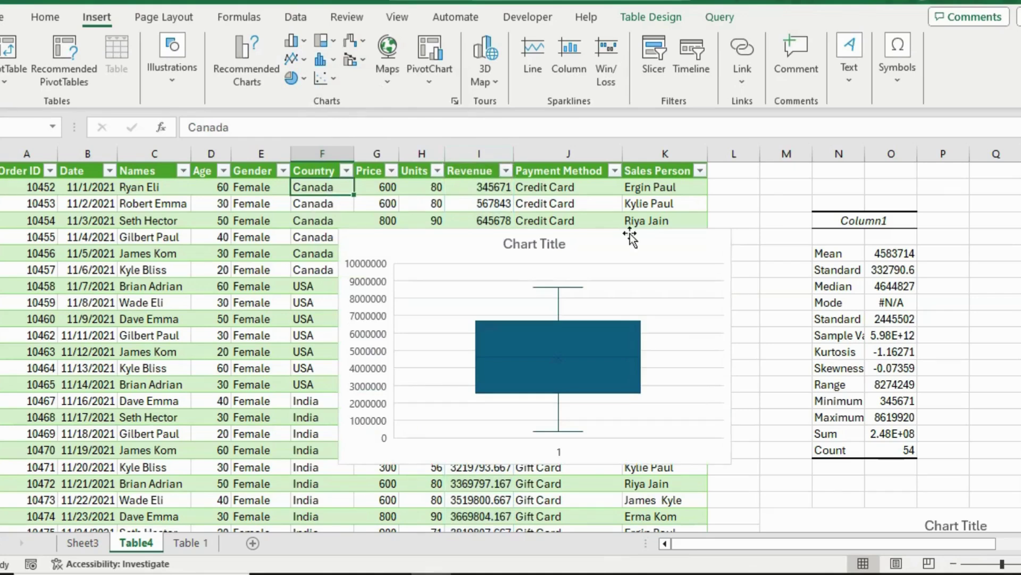
- Drag the box-and-whisker chart to the right of the Revenue column
drag(591, 249, 627, 201)
drag(595, 257, 636, 192)
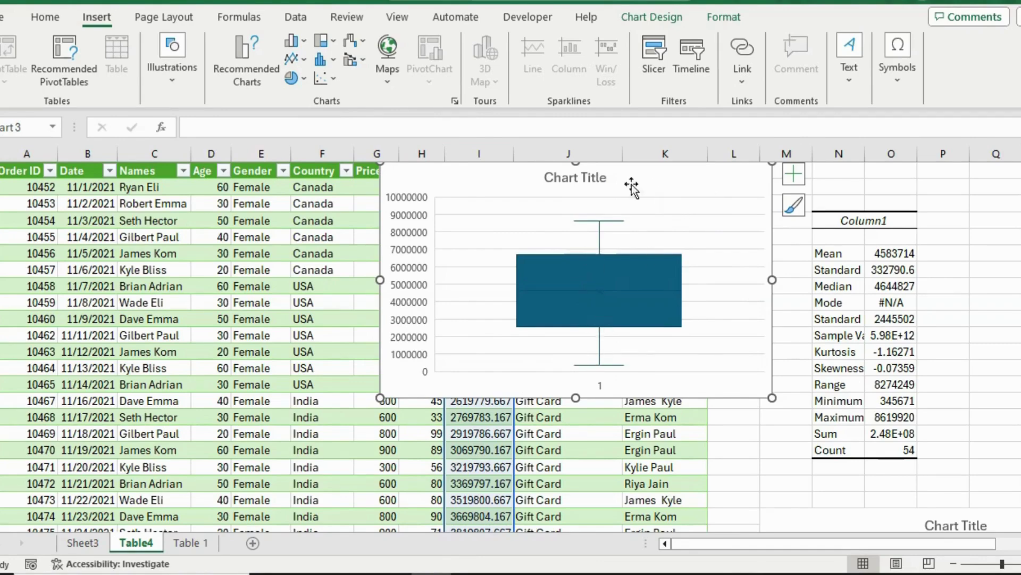
drag(659, 178, 824, 246)
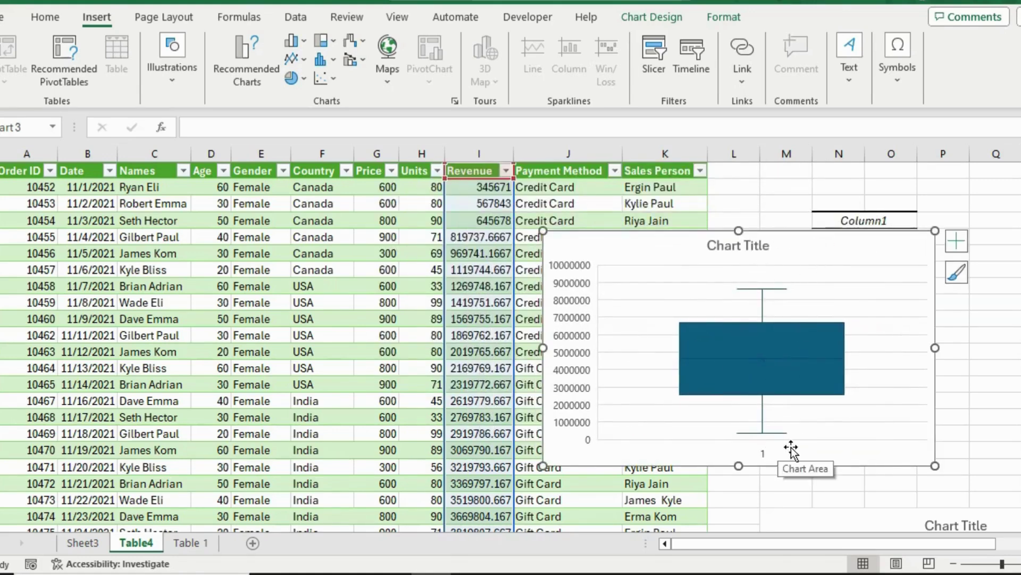
click(496, 217)
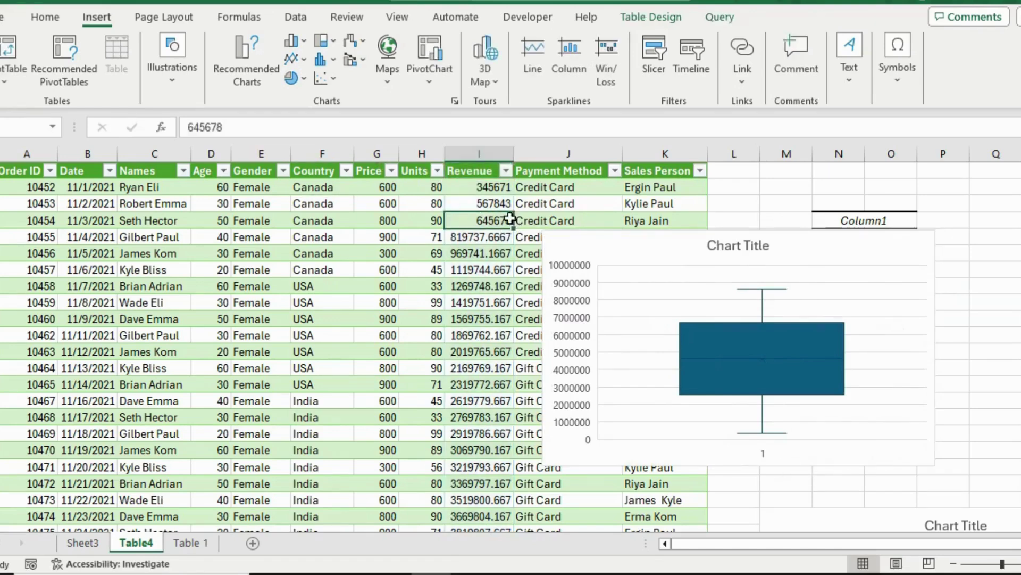
- Test an outlier by setting I3 to 64567800, undo it, then delete the Revenue box plot
double_click(508, 220)
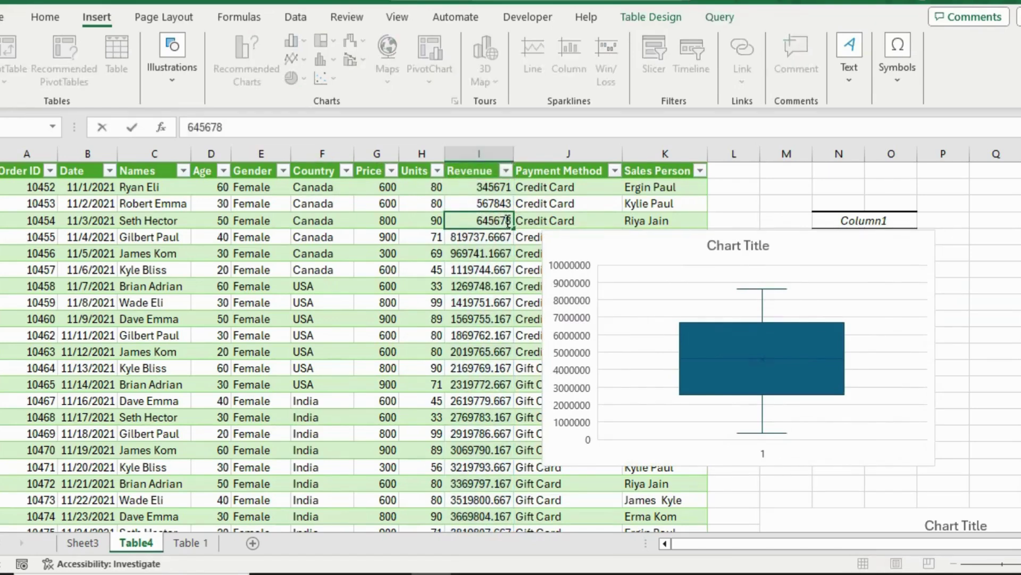
text(00)
key(Return)
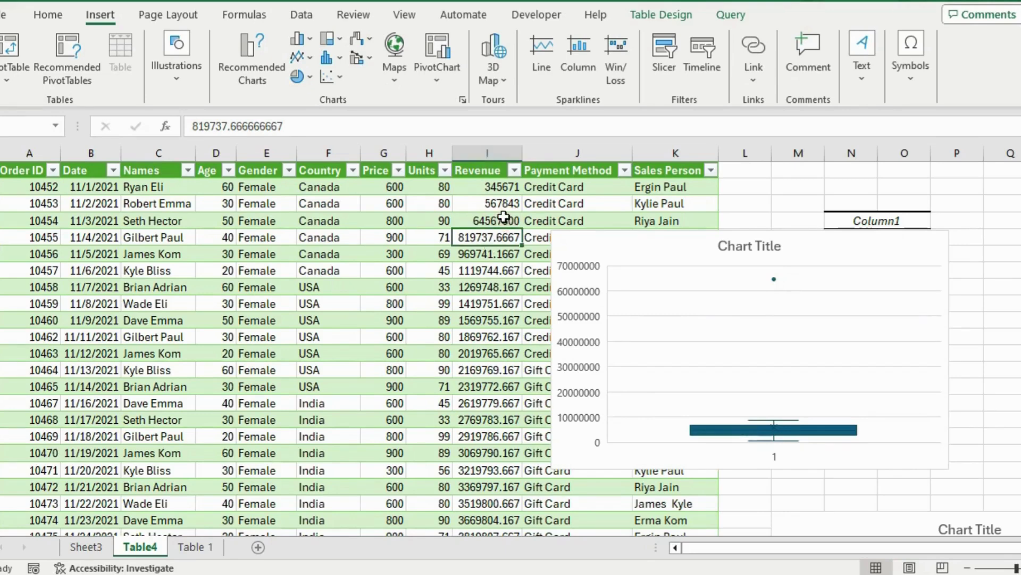
key(ctrl+z)
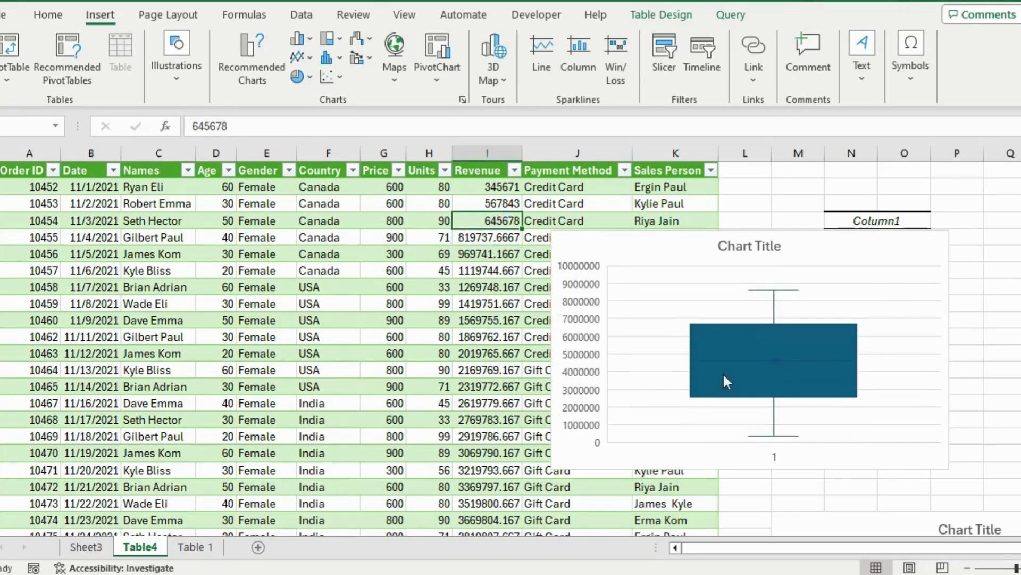
click(873, 255)
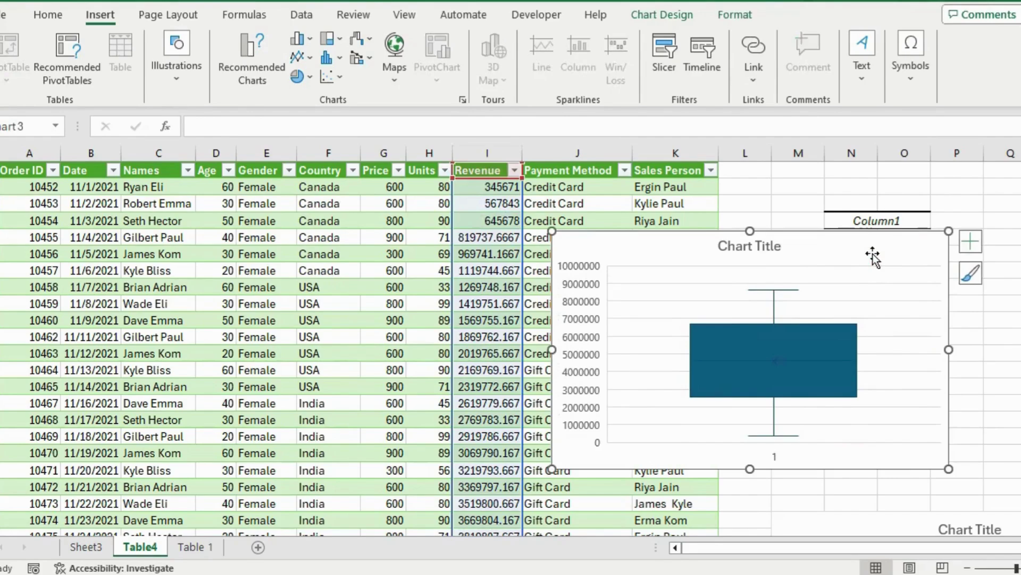
key(Delete)
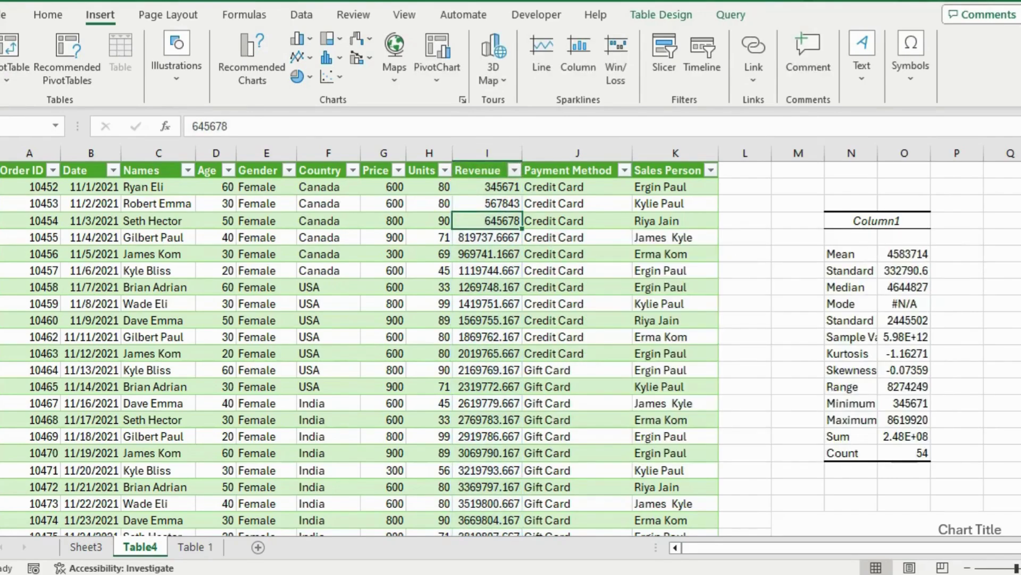